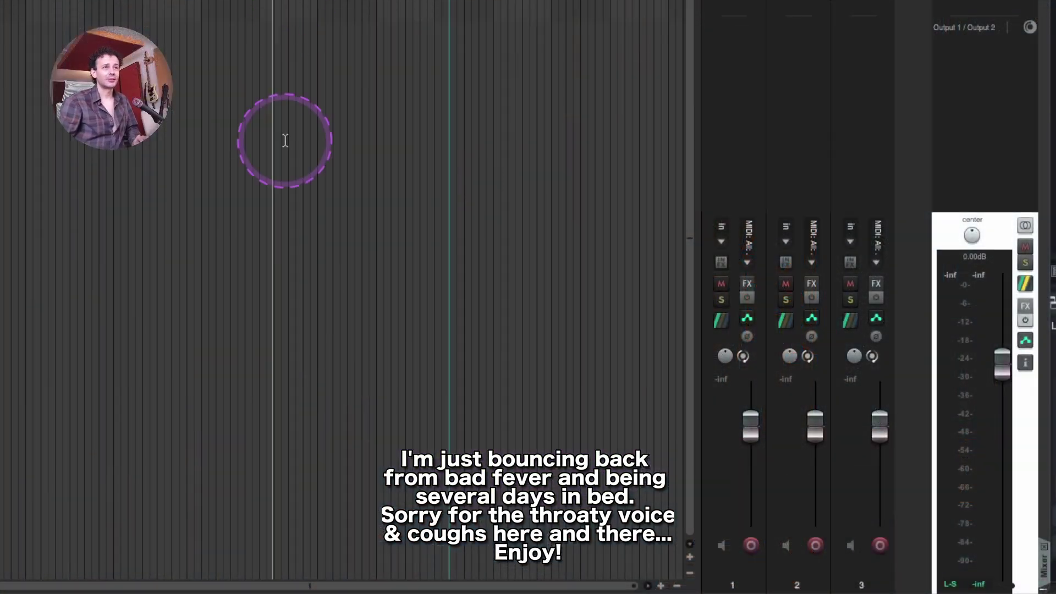
- Widen the docked mixer by moving the divider between the arrange view and the mixer
{"action": "left_click_drag", "start_coordinate": [698, 182], "coordinate": [356, 150]}
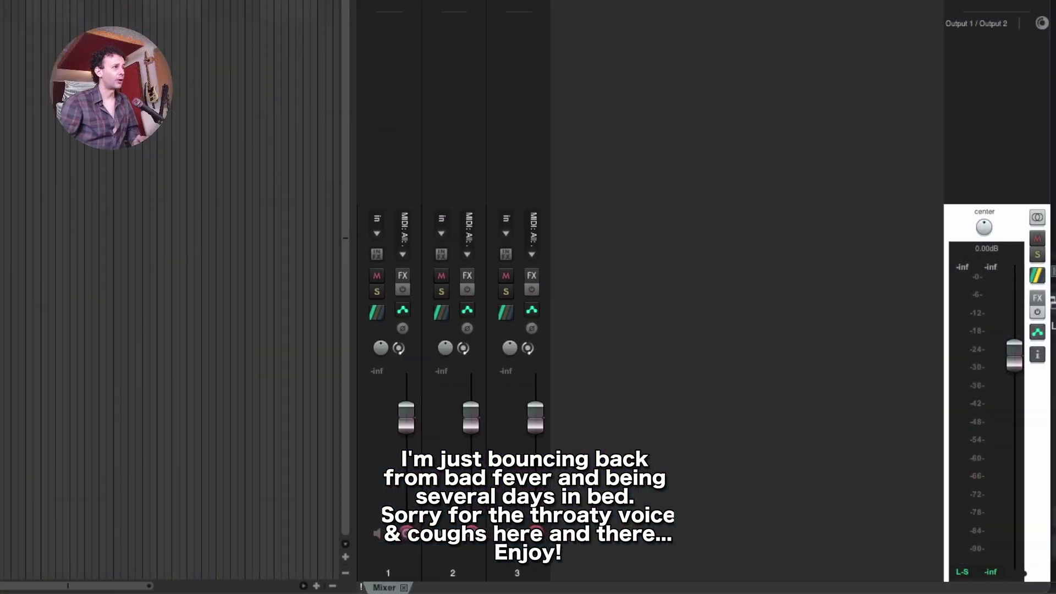
- Switch the theme to Smooth_6, then return to the Default theme
{"action": "left_click", "coordinate": [4, 324]}
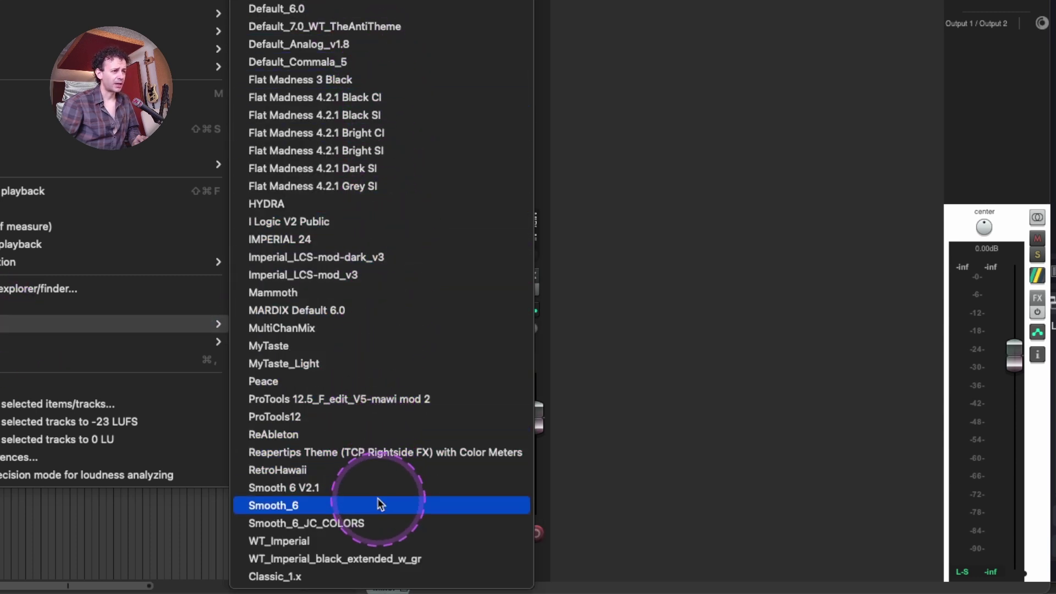
{"action": "left_click", "coordinate": [352, 505]}
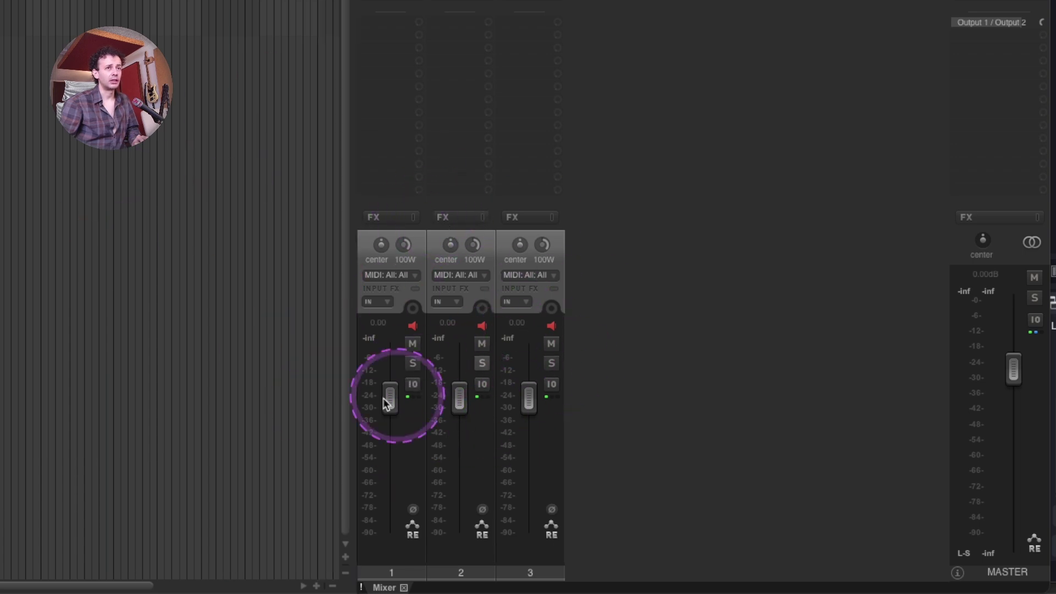
{"action": "left_click", "coordinate": [331, 398]}
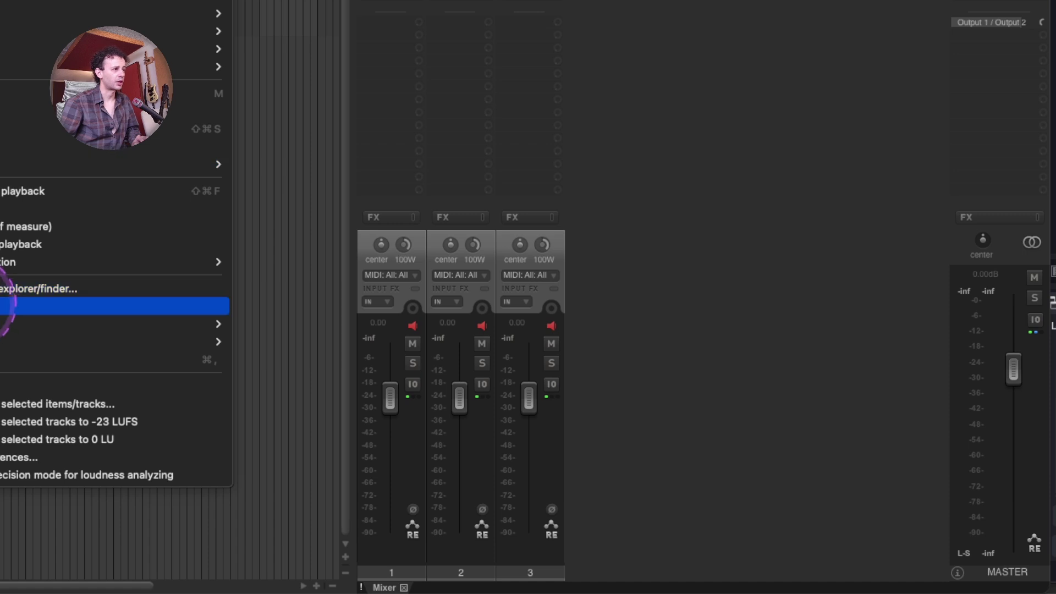
{"action": "mouse_move", "coordinate": [4, 322]}
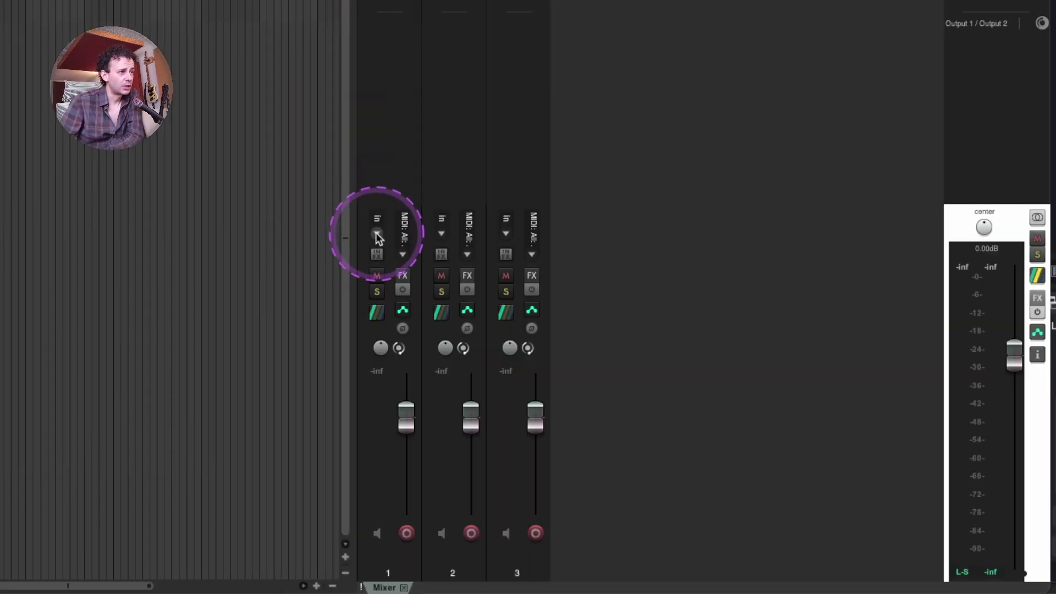
- Narrow the docked mixer slightly and delete tracks 2 and 3
{"action": "left_click_drag", "start_coordinate": [353, 215], "coordinate": [378, 223]}
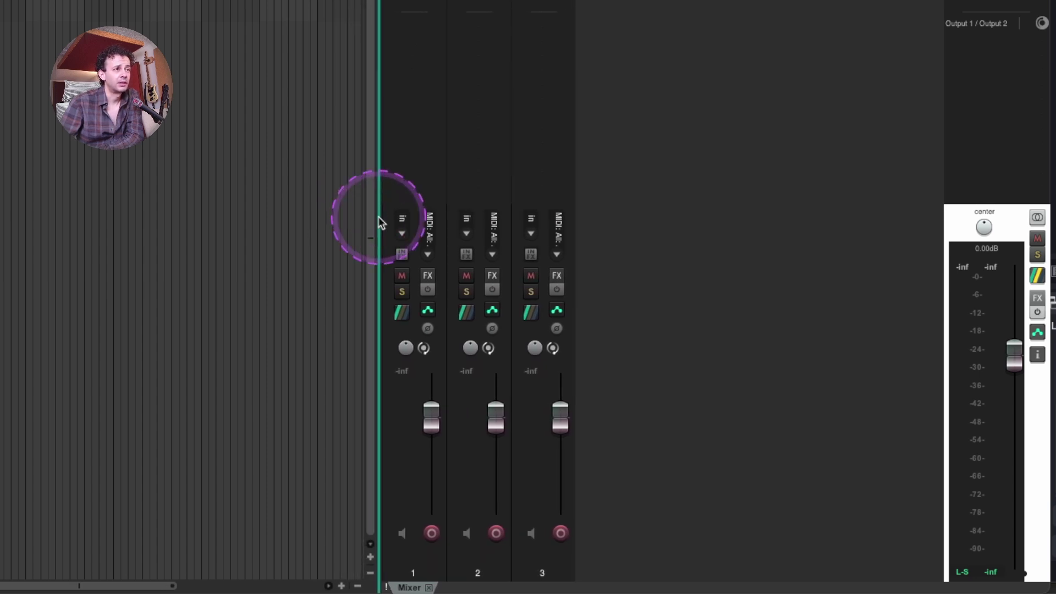
{"action": "left_click", "coordinate": [477, 556]}
{"action": "left_click", "coordinate": [543, 556], "text": "shift"}
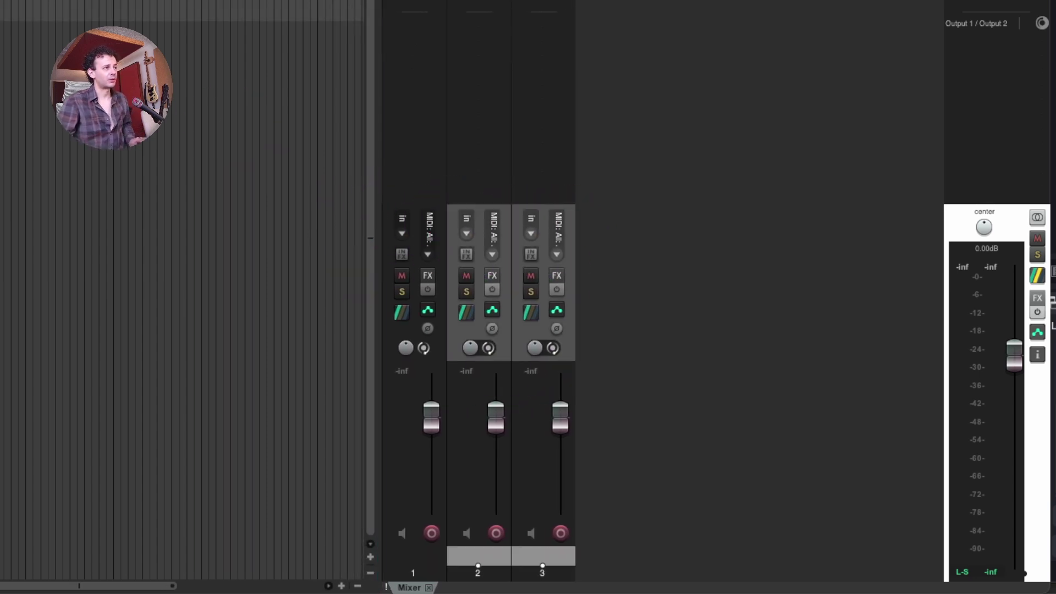
{"action": "key", "text": "Delete"}
- Open the Theme Adjuster / Color Controls window and move it over the track list
{"action": "left_click", "coordinate": [243, 6]}
{"action": "mouse_move", "coordinate": [243, 409]}
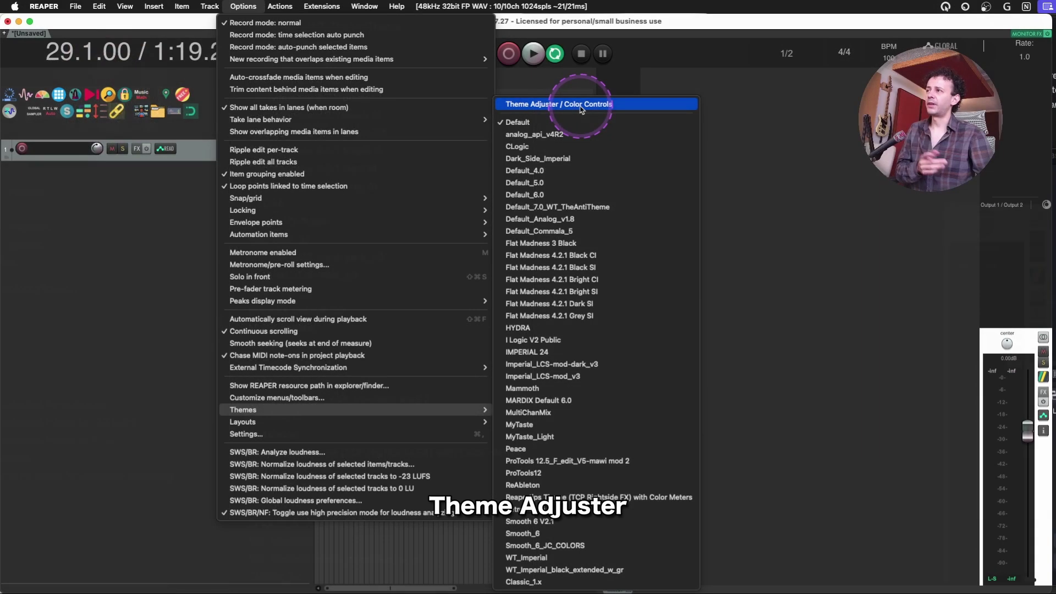
{"action": "left_click", "coordinate": [581, 110]}
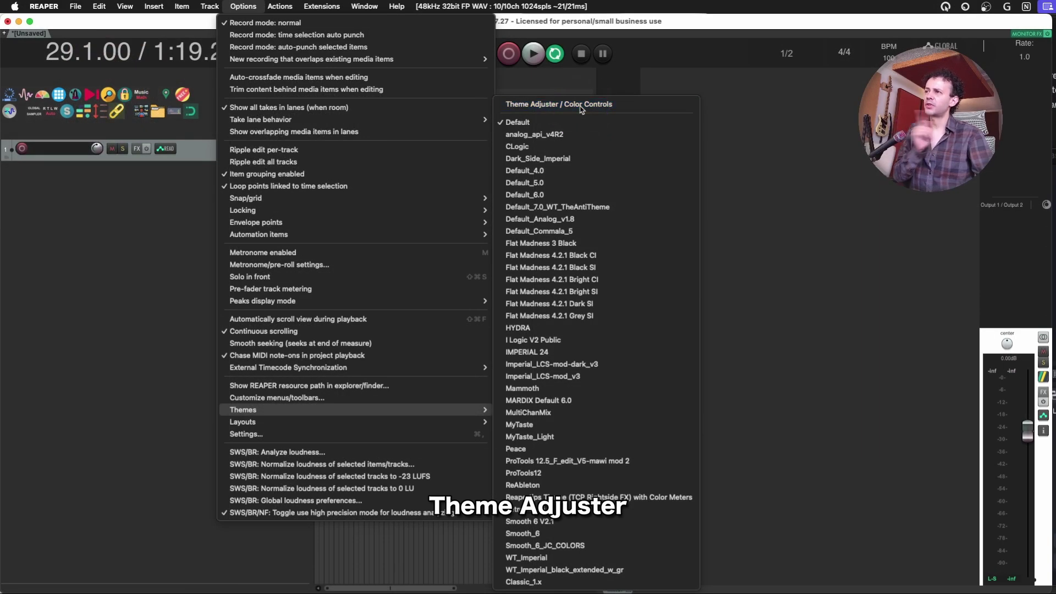
{"action": "left_click_drag", "start_coordinate": [525, 106], "coordinate": [397, 101]}
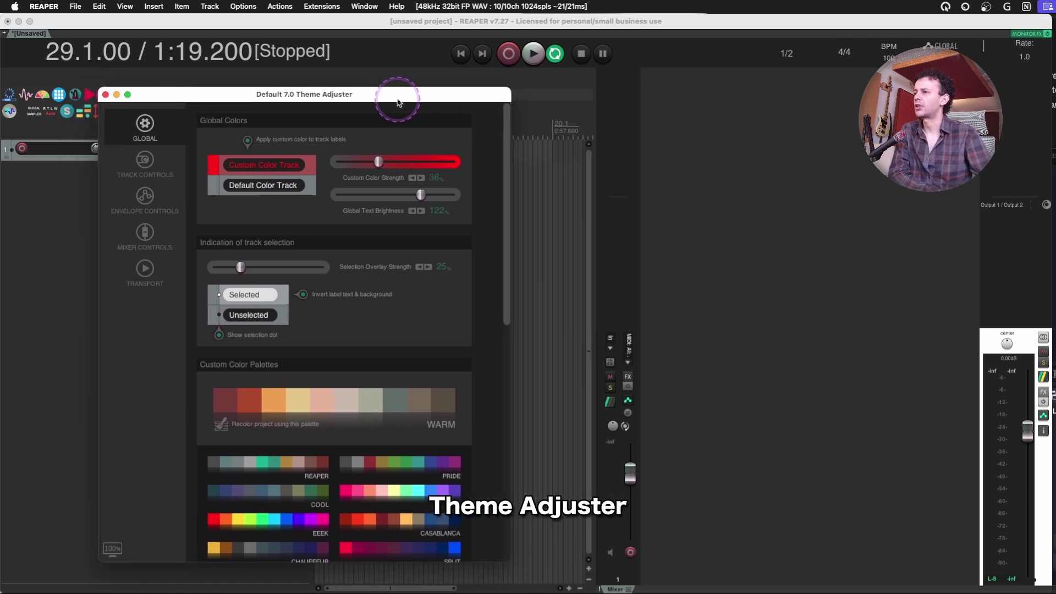
- Browse the track, envelope, mixer and transport pages of the Theme Adjuster, ending on Mixer Controls
{"action": "left_click", "coordinate": [149, 191]}
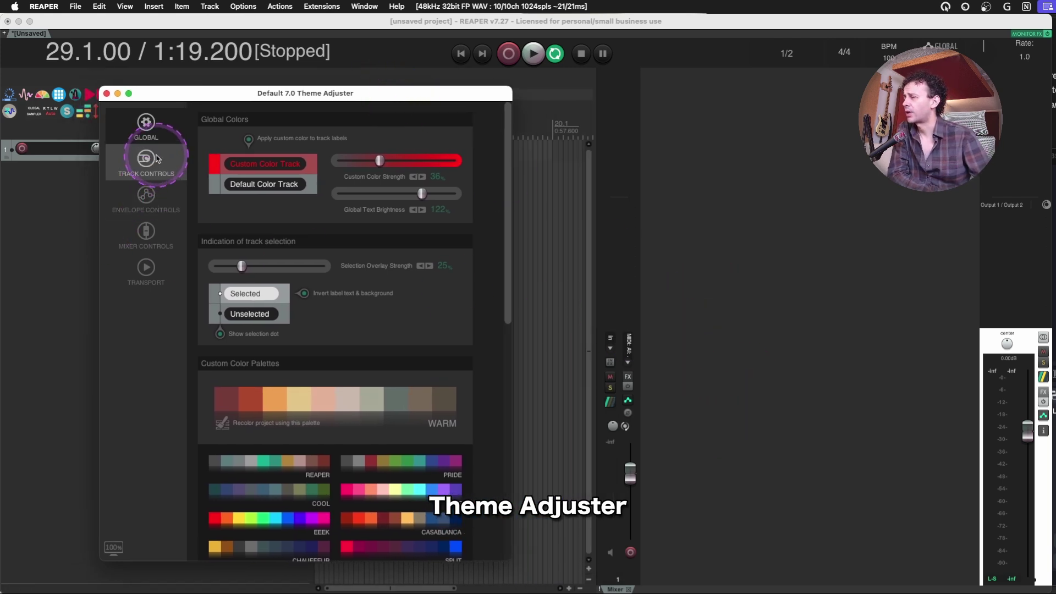
{"action": "left_click", "coordinate": [147, 234]}
{"action": "left_click", "coordinate": [153, 269]}
{"action": "left_click", "coordinate": [151, 233]}
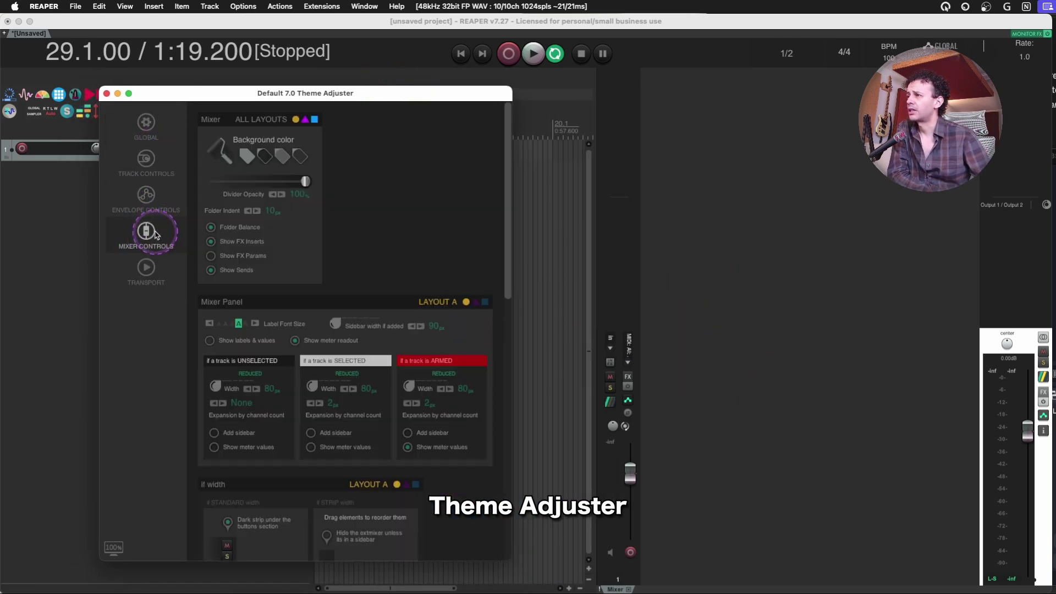
{"action": "left_click", "coordinate": [151, 199]}
{"action": "left_click", "coordinate": [153, 170]}
{"action": "left_click", "coordinate": [153, 200]}
{"action": "left_click", "coordinate": [146, 232]}
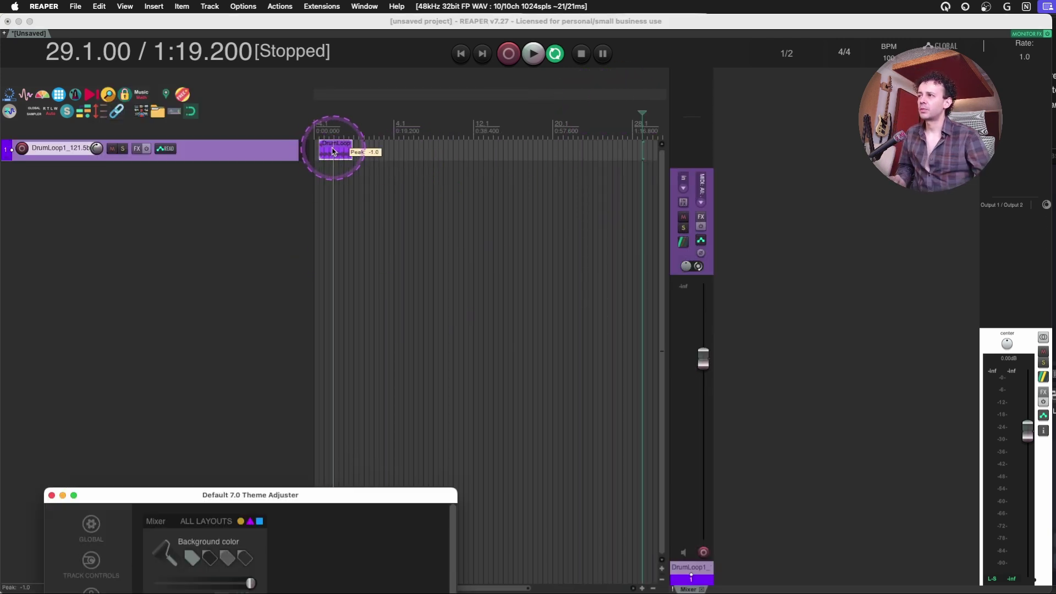
- Place the edit cursor at the start of the drum loop, play it to check the mixer meters, and stop playback
{"action": "left_click", "coordinate": [318, 148]}
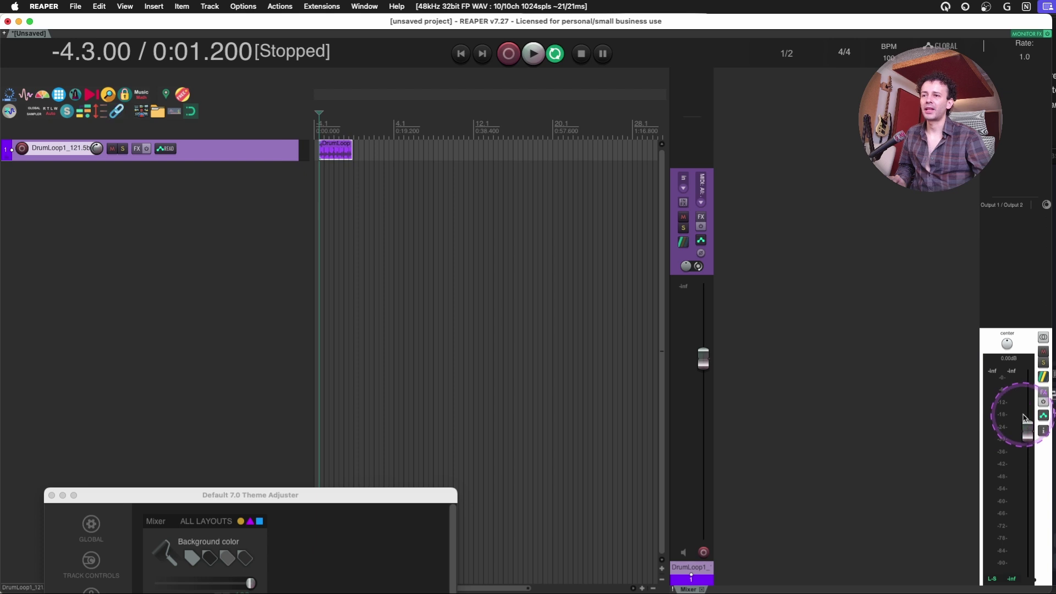
{"action": "key", "text": "space"}
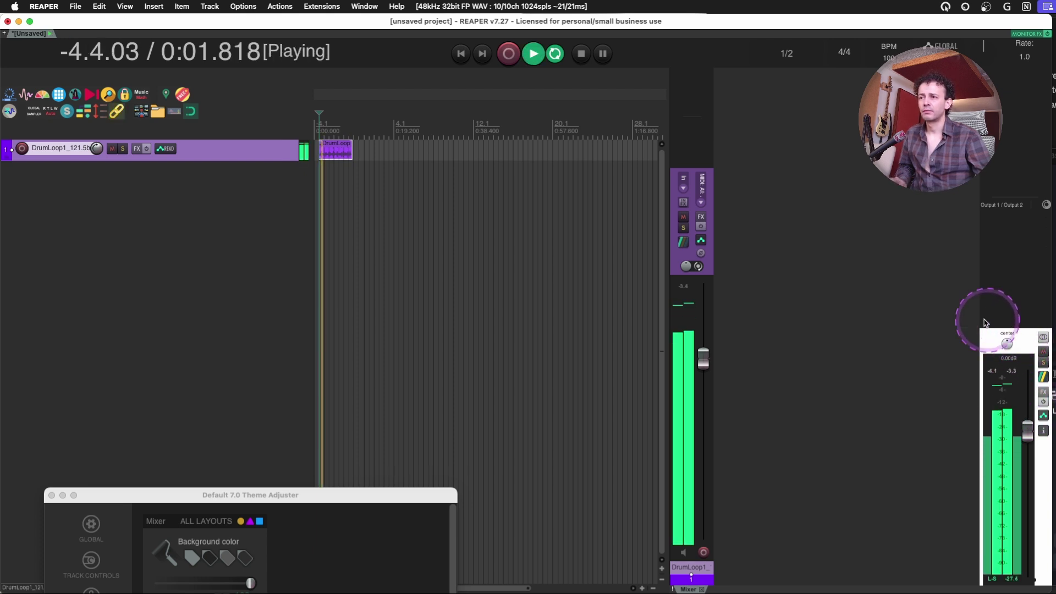
{"action": "key", "text": "space"}
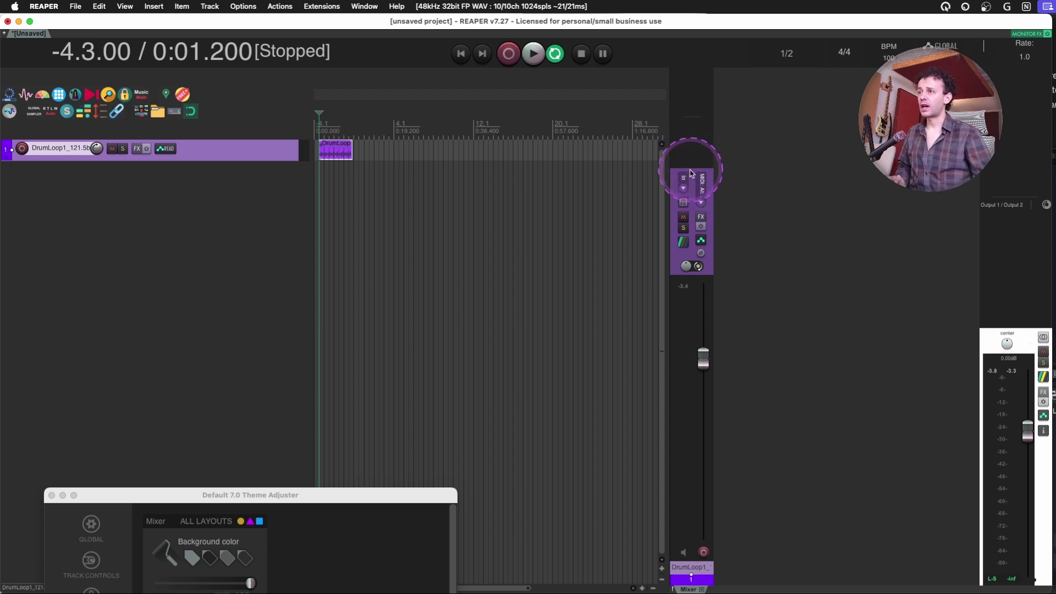
- Add three new empty tracks after the drum loop track in the mixer
{"action": "double_click", "coordinate": [844, 242]}
{"action": "double_click", "coordinate": [878, 284]}
{"action": "double_click", "coordinate": [827, 214]}
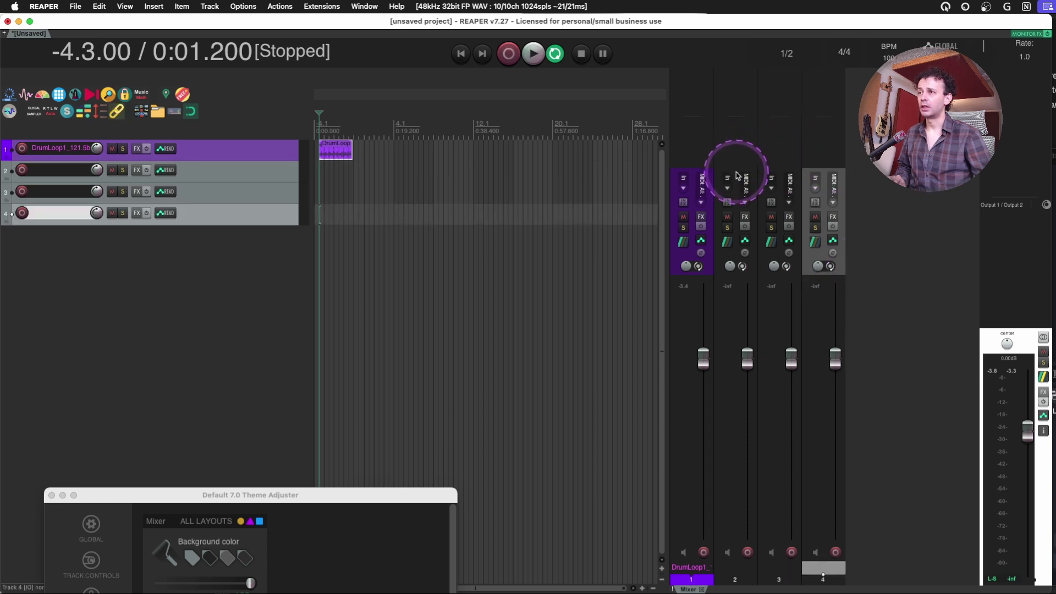
- Adjust the height of the FX inserts and sends area above the mixer strips, and view the mixer's display options
{"action": "left_click", "coordinate": [738, 169]}
{"action": "left_click_drag", "start_coordinate": [737, 170], "coordinate": [747, 238]}
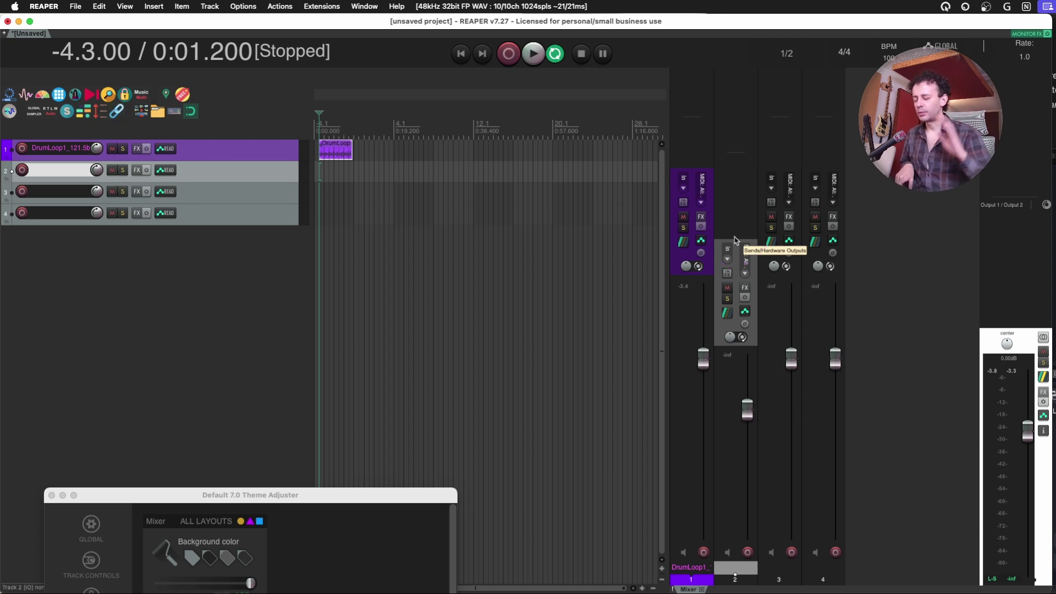
{"action": "left_click_drag", "start_coordinate": [741, 238], "coordinate": [728, 190]}
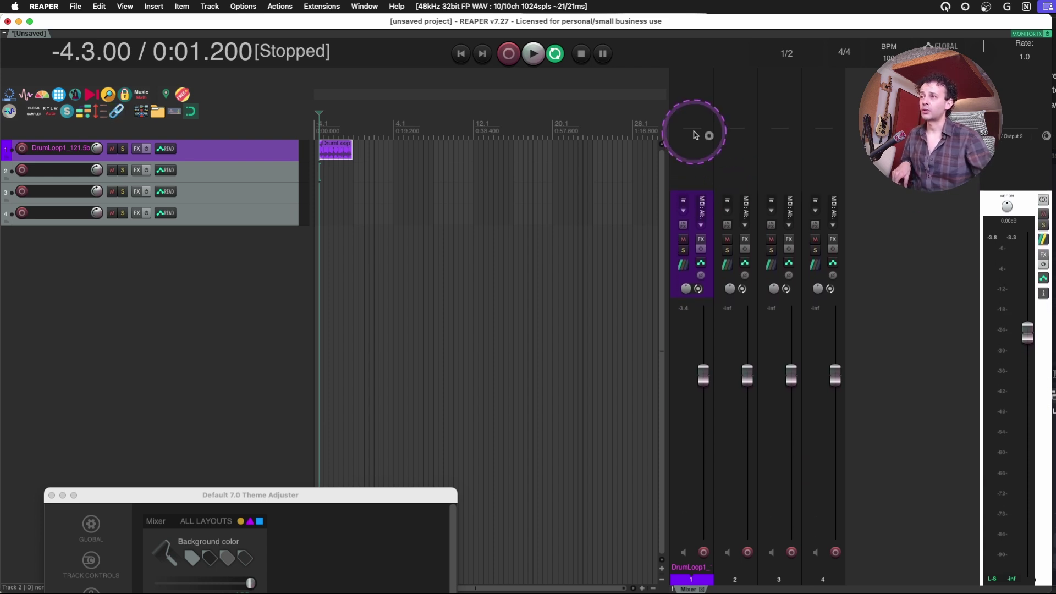
{"action": "left_click_drag", "start_coordinate": [694, 135], "coordinate": [694, 131]}
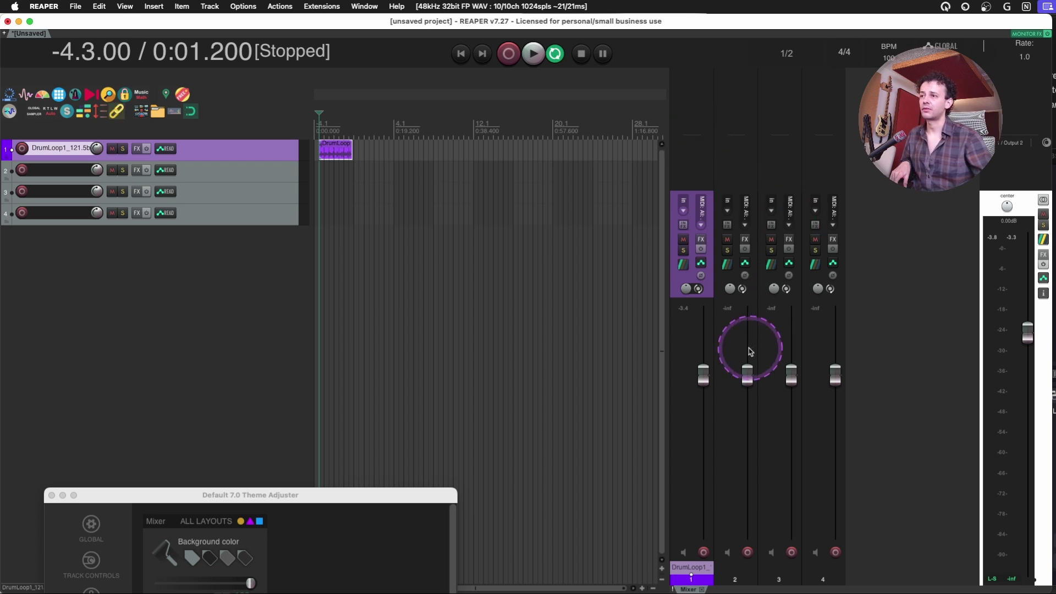
{"action": "right_click", "coordinate": [889, 271]}
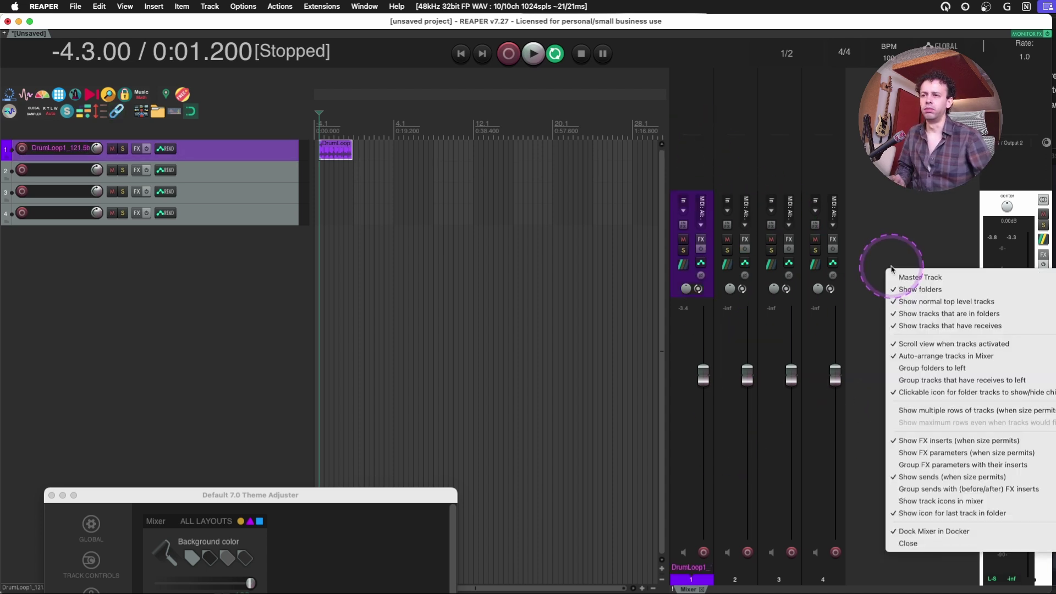
- Set the Layout A mixer panel width to 88 px for unselected, selected and armed tracks in the Theme Adjuster
{"action": "left_click_drag", "start_coordinate": [400, 495], "coordinate": [583, 106]}
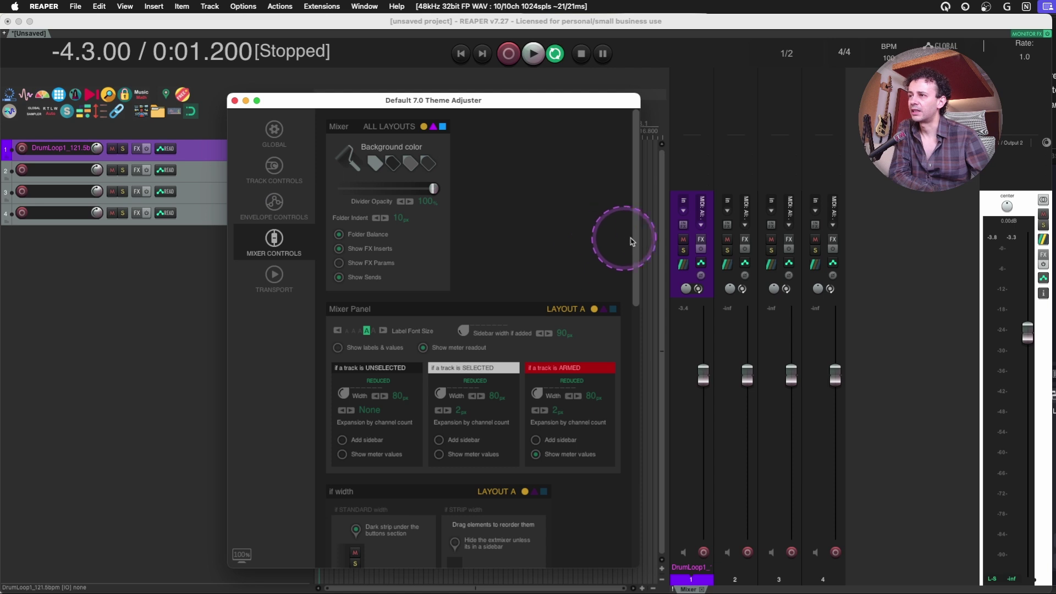
{"action": "left_click_drag", "start_coordinate": [634, 237], "coordinate": [638, 368]}
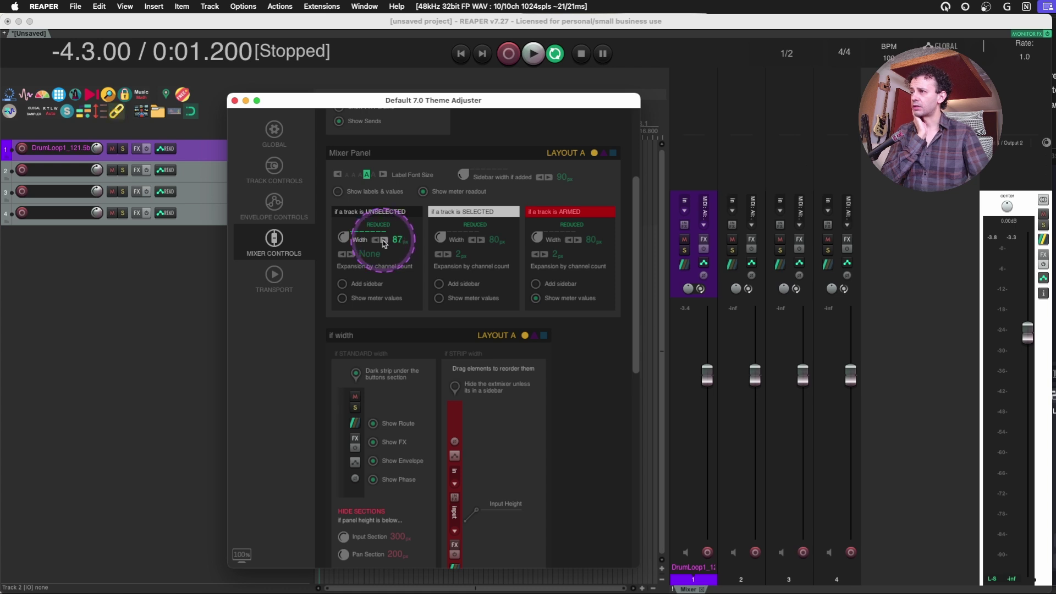
{"action": "left_click", "coordinate": [383, 242]}
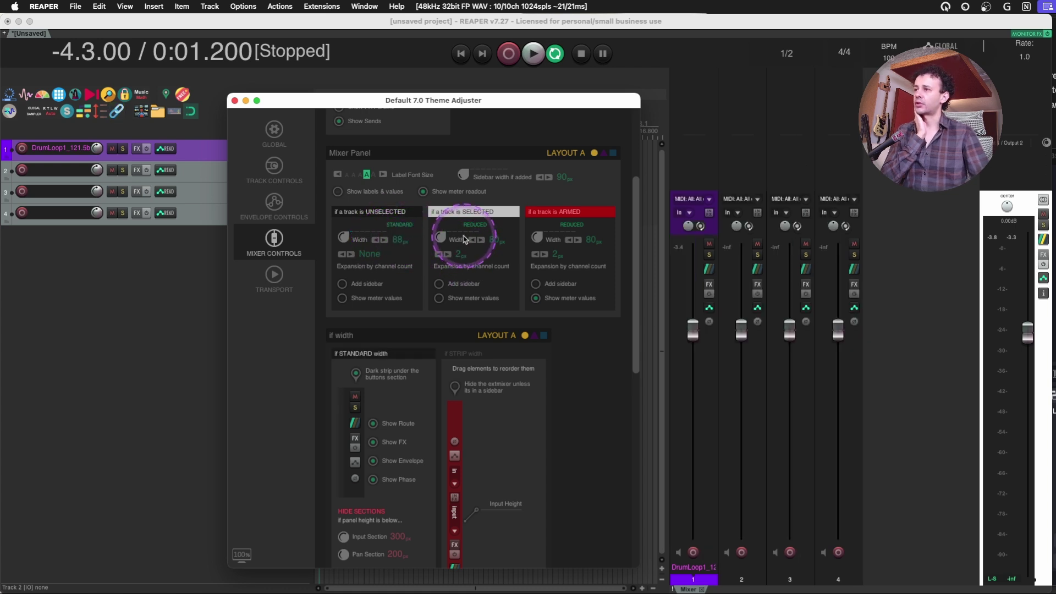
{"action": "left_click", "coordinate": [481, 239]}
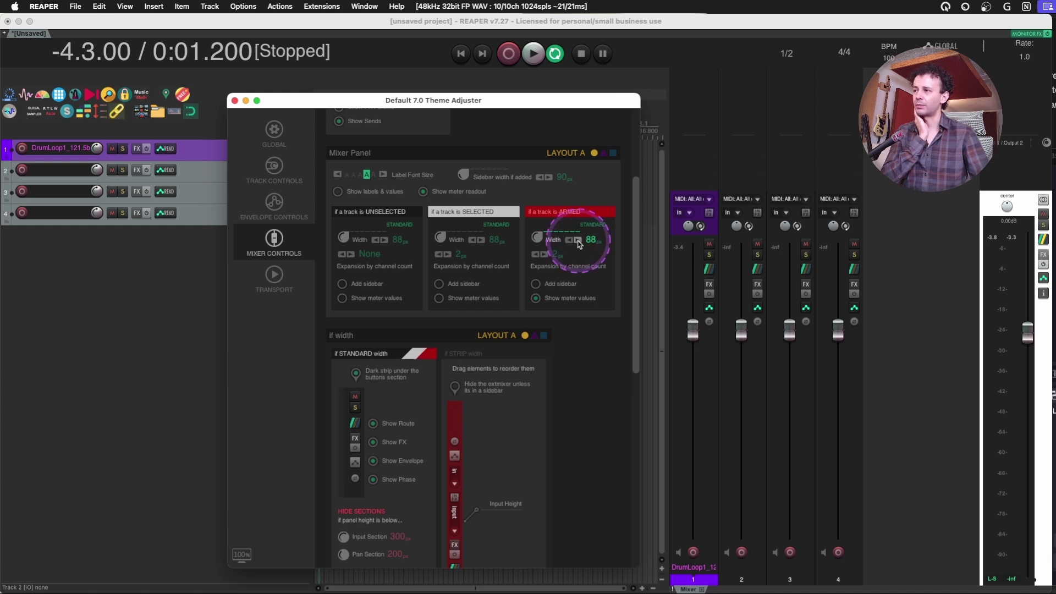
{"action": "scroll", "coordinate": [605, 373], "scroll_direction": "down", "scroll_amount": 5}
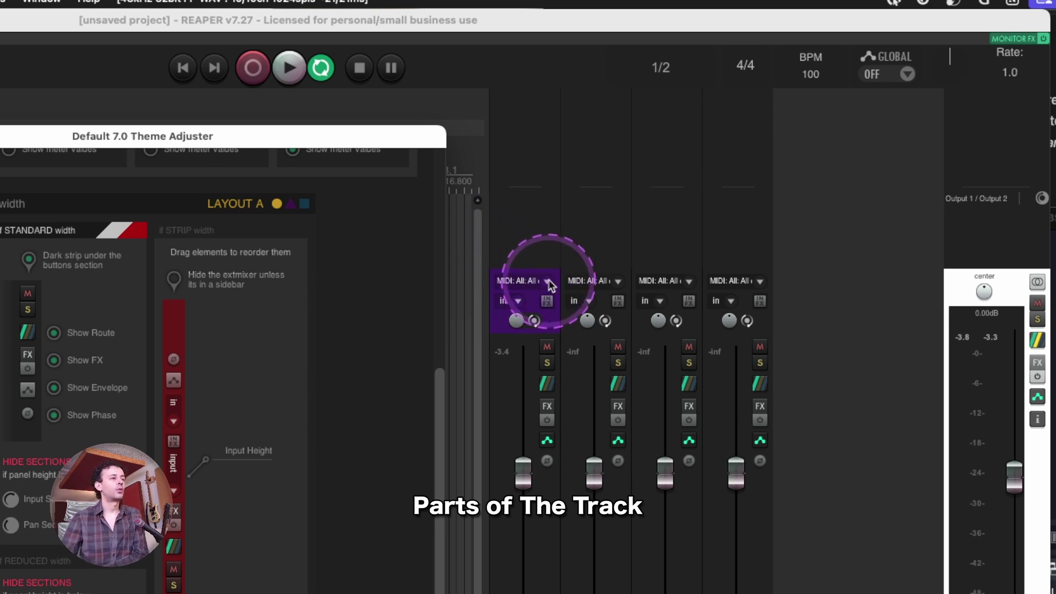
- Examine the mono and MIDI input choices of the drum loop track in the mixer, leaving its input as it is
{"action": "left_click", "coordinate": [548, 281]}
{"action": "mouse_move", "coordinate": [576, 292]}
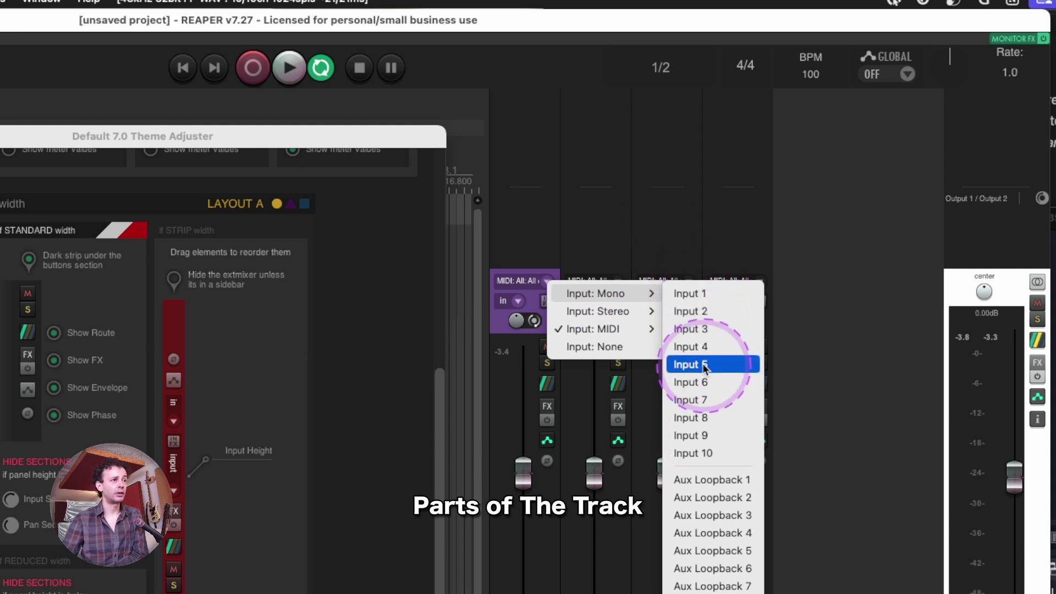
{"action": "mouse_move", "coordinate": [612, 333]}
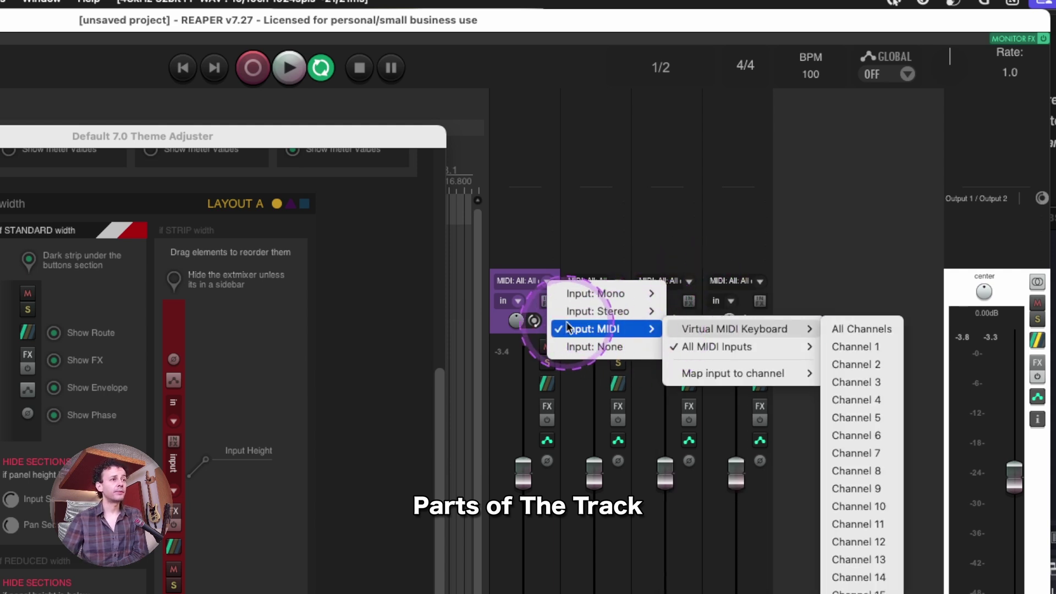
{"action": "left_click", "coordinate": [538, 273]}
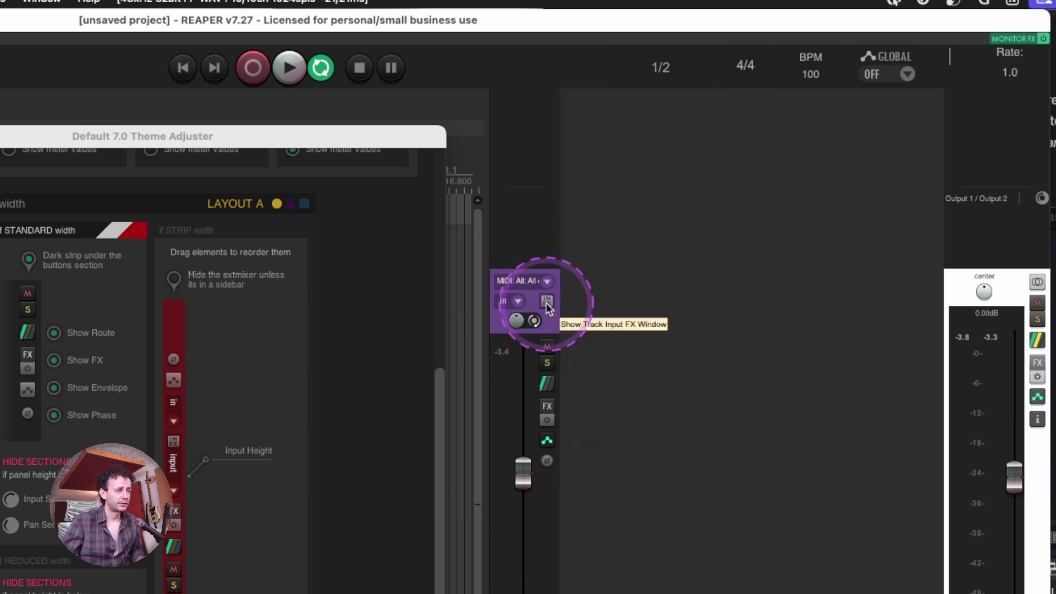
- Open the drum loop track's input FX browser, move it into full view, and close it without adding a plugin
{"action": "left_click", "coordinate": [547, 303]}
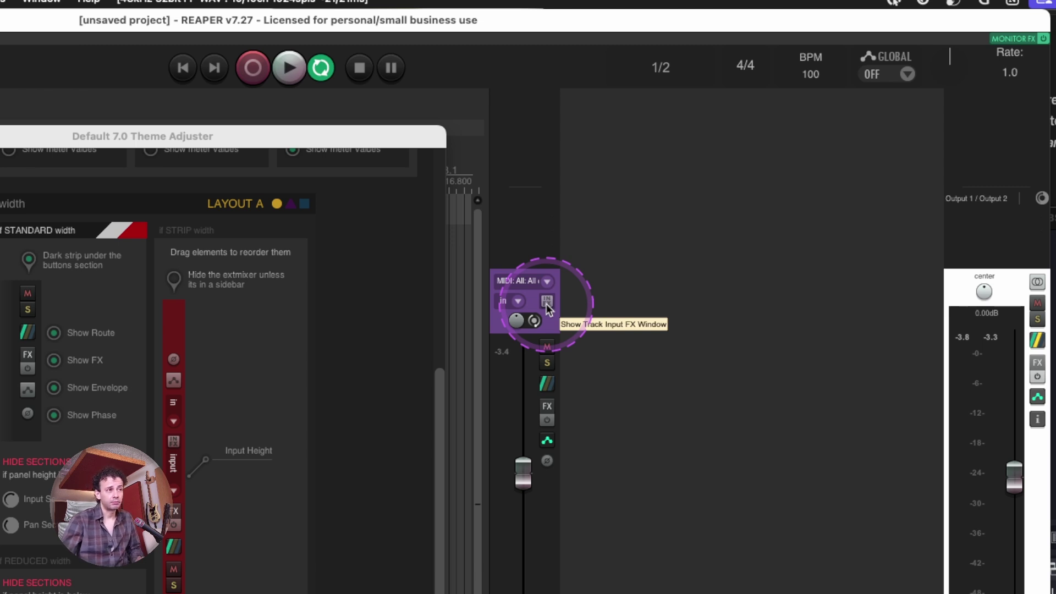
{"action": "left_click", "coordinate": [547, 302]}
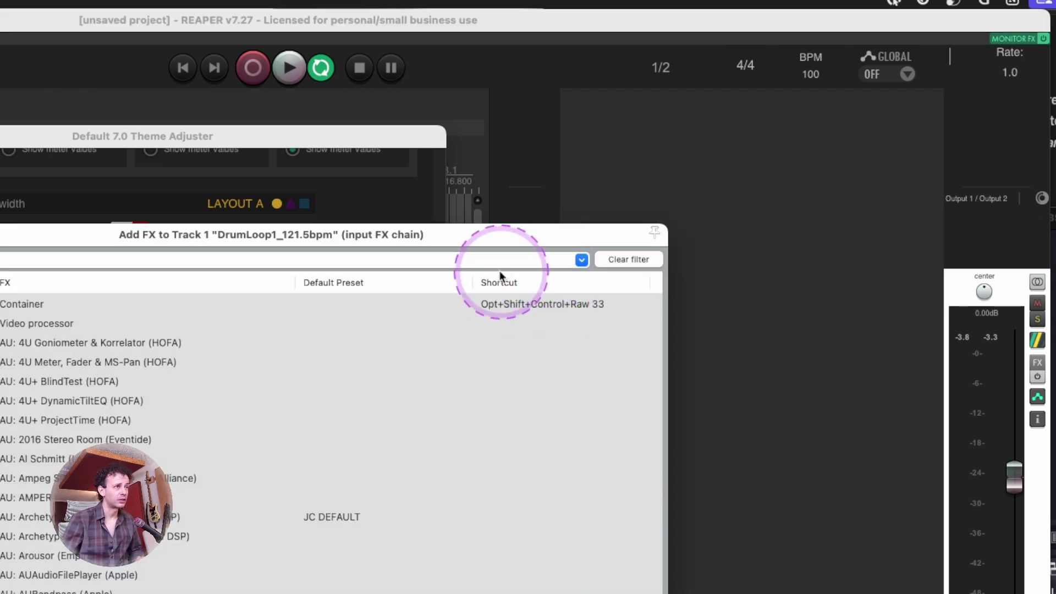
{"action": "left_click_drag", "start_coordinate": [506, 237], "coordinate": [830, 122]}
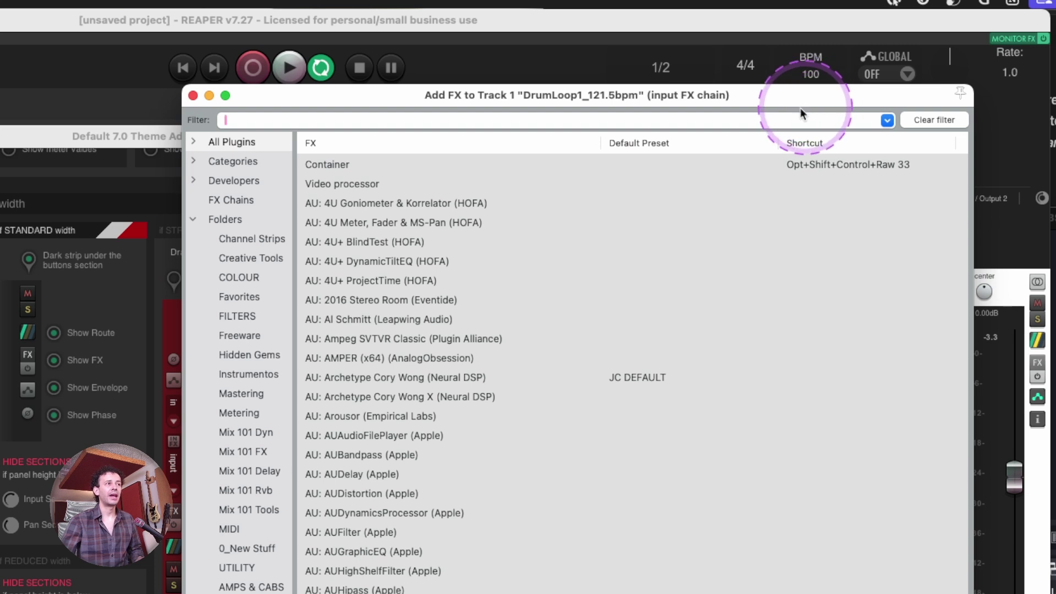
{"action": "left_click", "coordinate": [210, 109]}
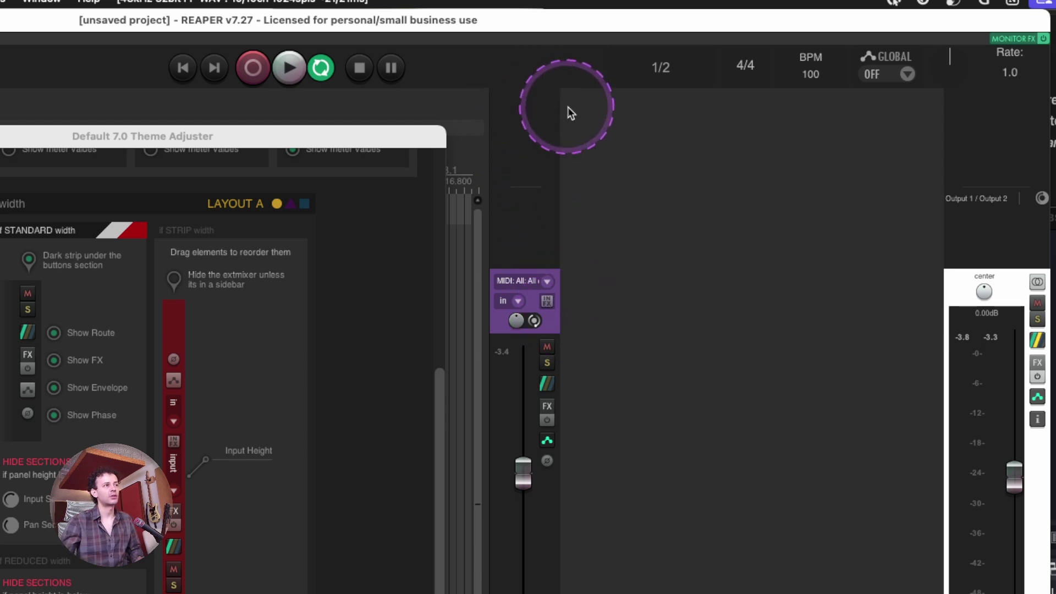
- Move the Theme Adjuster window clear of the tracks and zoom in on the drum loop item
{"action": "left_click_drag", "start_coordinate": [326, 138], "coordinate": [340, 452]}
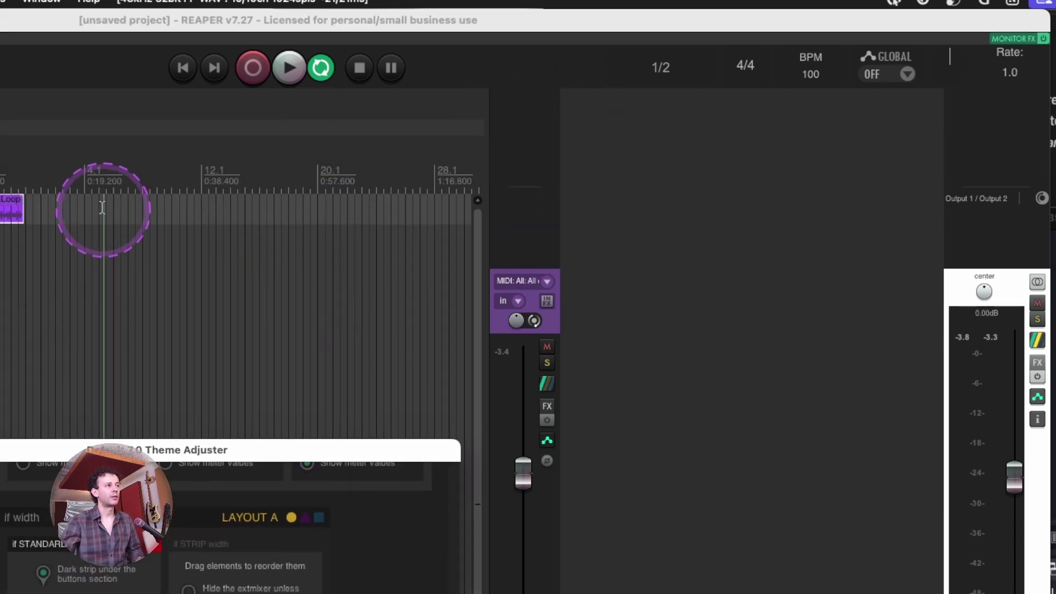
{"action": "left_click", "coordinate": [10, 210]}
{"action": "key", "text": "z"}
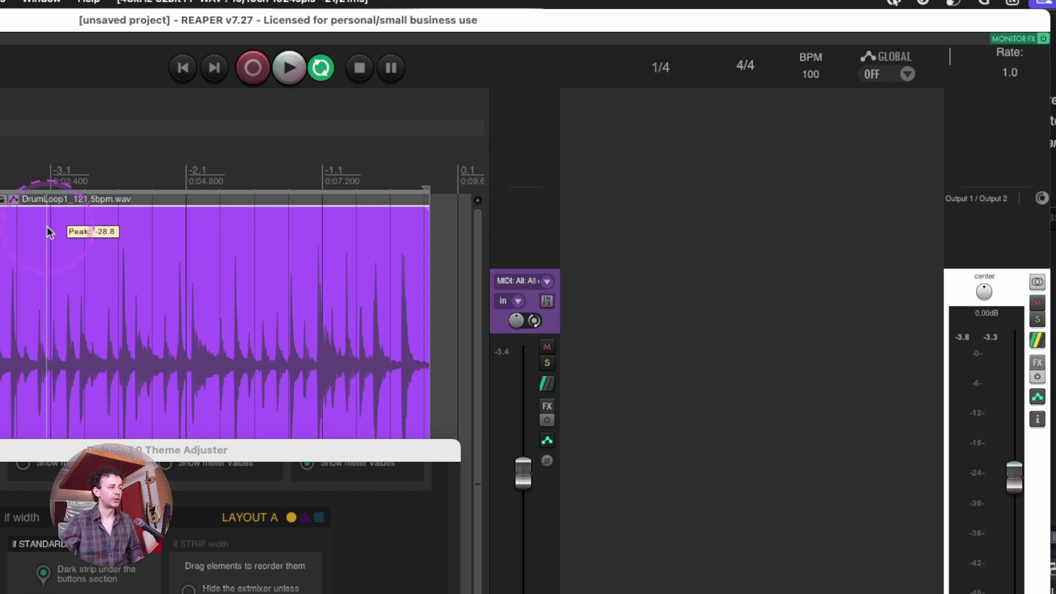
- Make a time selection over most of the drum loop and open the track's FX browser, closing it without adding a plugin
{"action": "left_click_drag", "start_coordinate": [19, 167], "coordinate": [370, 171]}
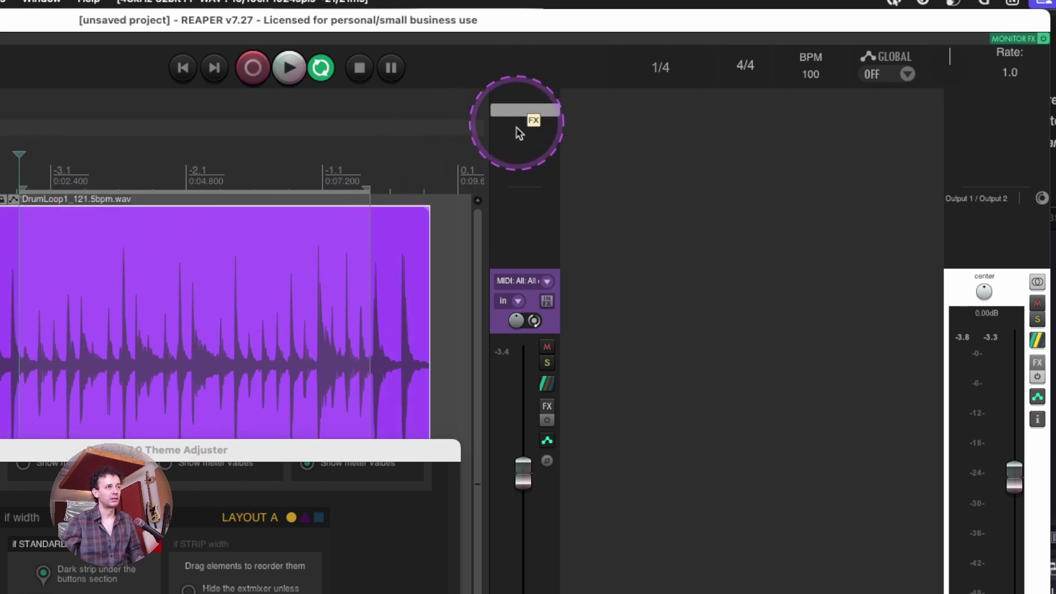
{"action": "left_click", "coordinate": [525, 96]}
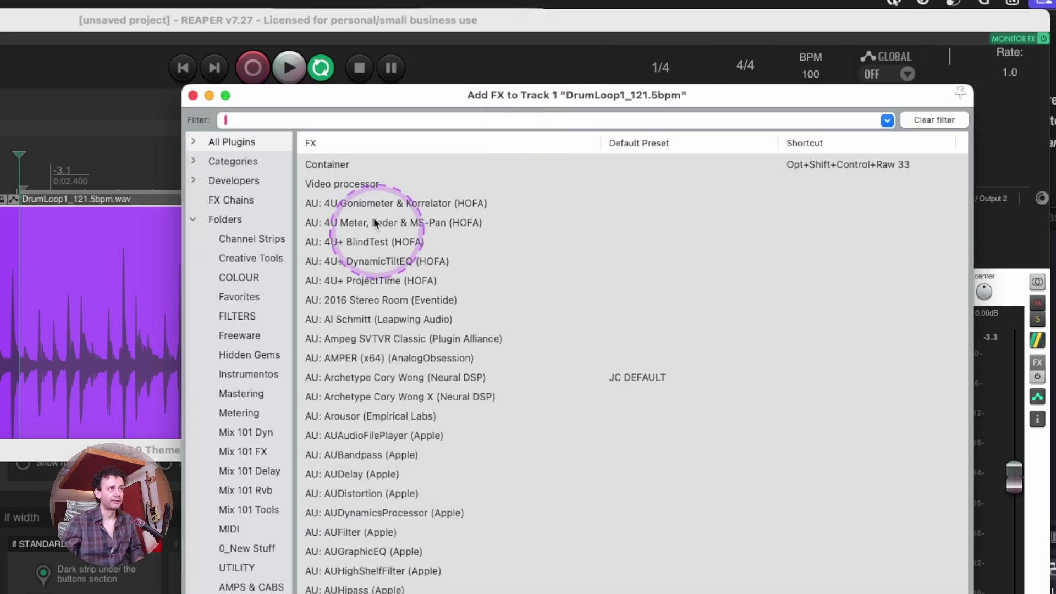
{"action": "left_click", "coordinate": [194, 96]}
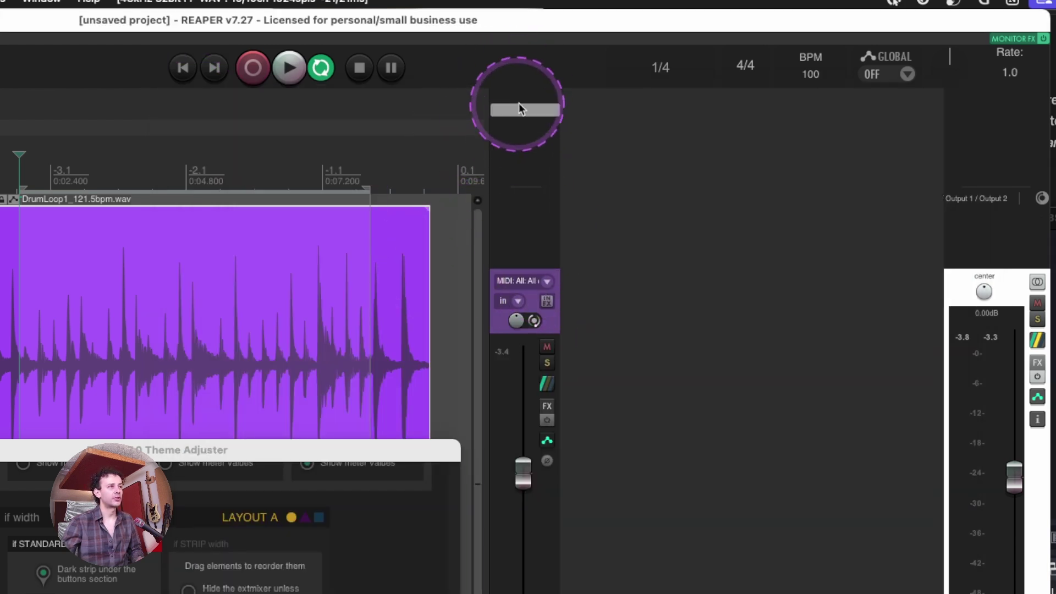
- Examine the record mode choices of the drum loop track in the mixer, including the output options
{"action": "left_click", "coordinate": [517, 302]}
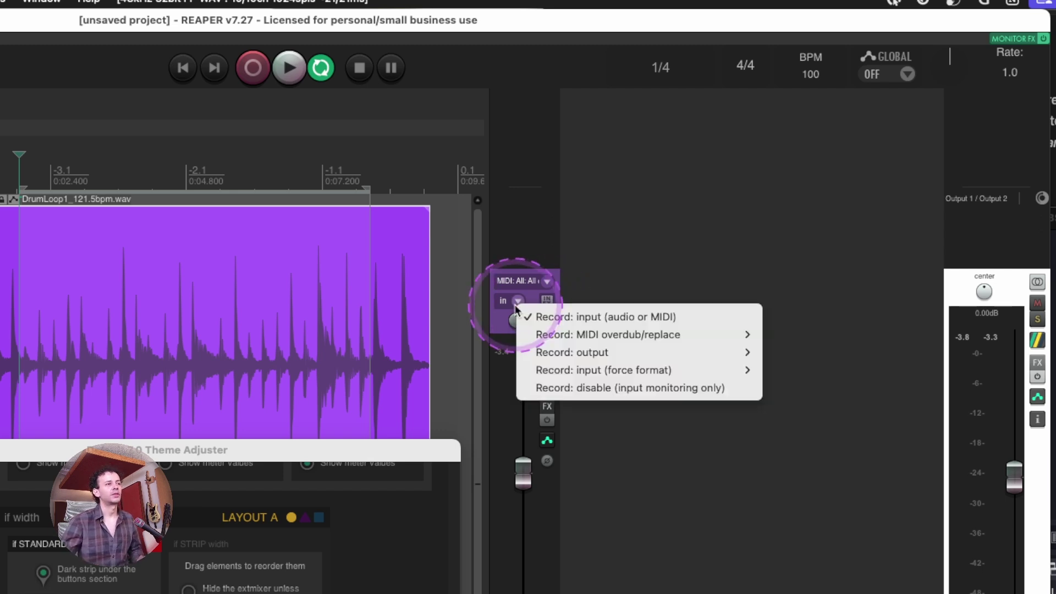
{"action": "mouse_move", "coordinate": [557, 351]}
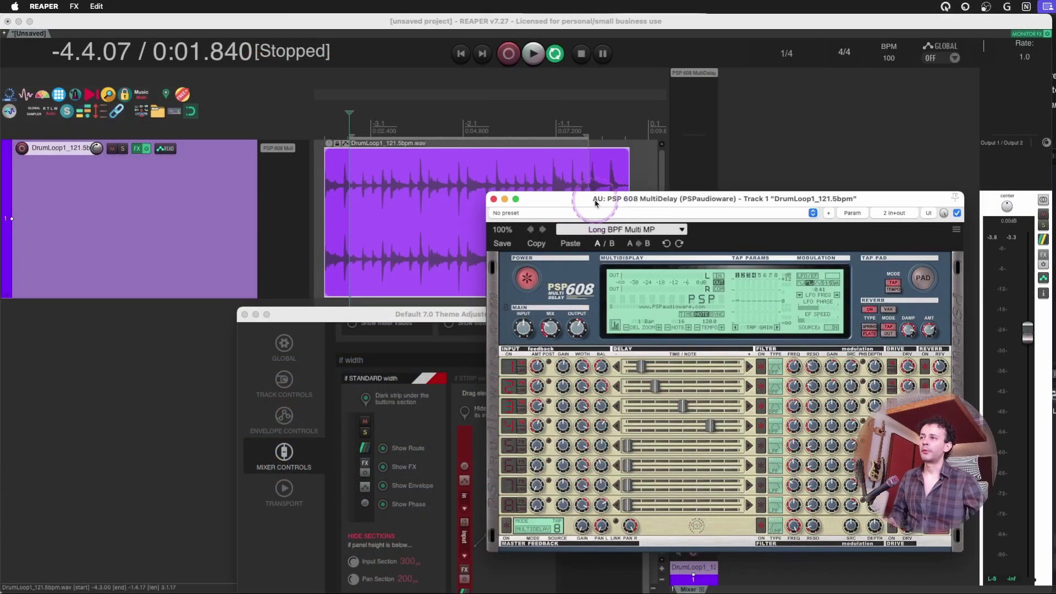
- Move the Theme Adjuster clear of the tracks and add one empty track above and one below the drum loop track
{"action": "left_click_drag", "start_coordinate": [264, 314], "coordinate": [70, 518]}
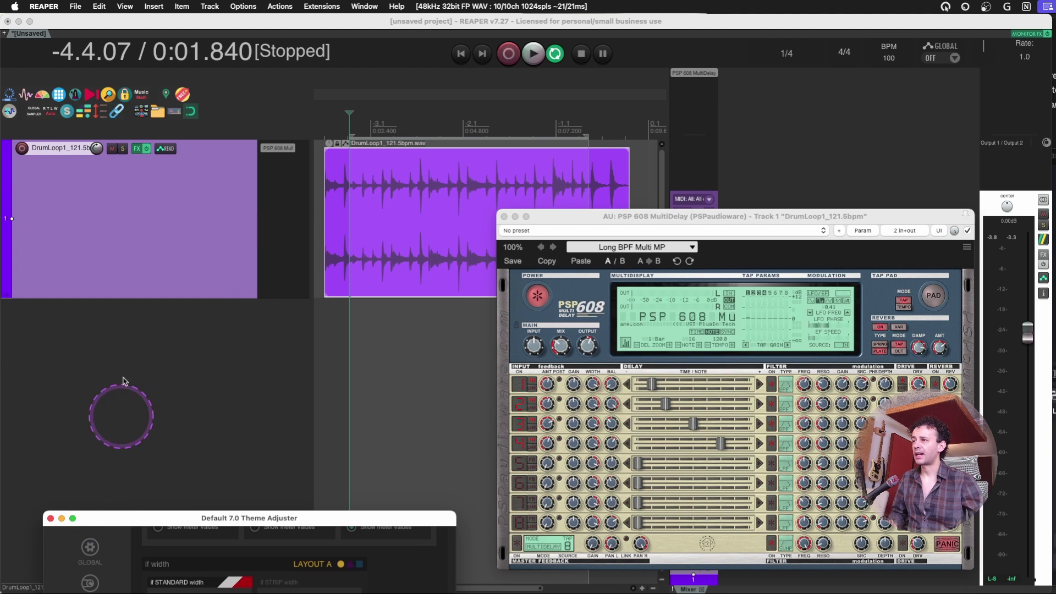
{"action": "key", "text": "super+t"}
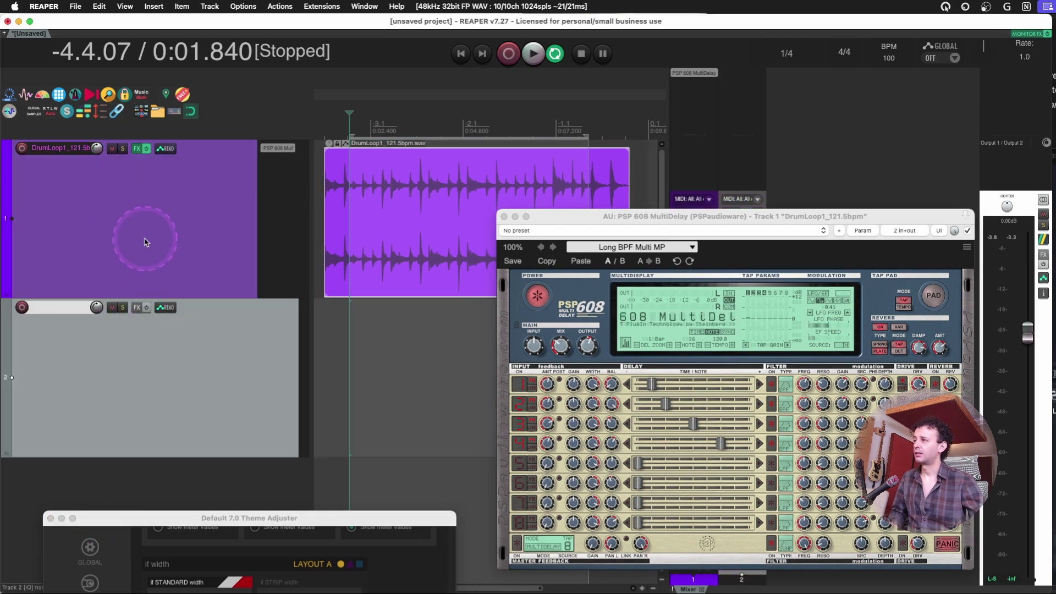
{"action": "left_click", "coordinate": [145, 241]}
{"action": "key", "text": "super+t"}
{"action": "left_click_drag", "start_coordinate": [137, 205], "coordinate": [169, 373]}
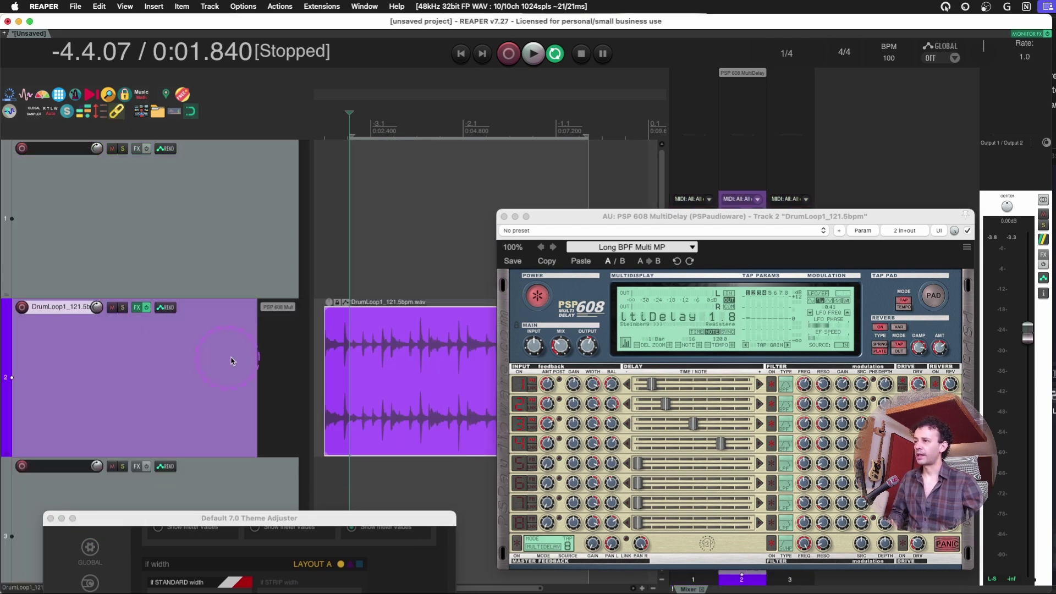
- Record the drum loop track's output onto a new armed track from the start of the item to about measure -2.1
{"action": "left_click", "coordinate": [326, 331]}
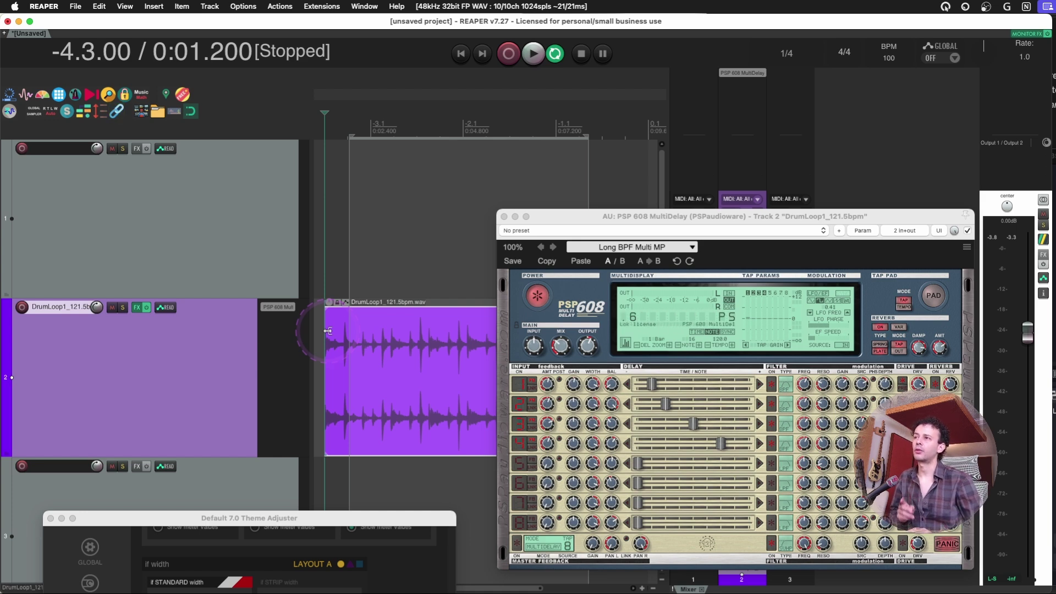
{"action": "key", "text": "super+r"}
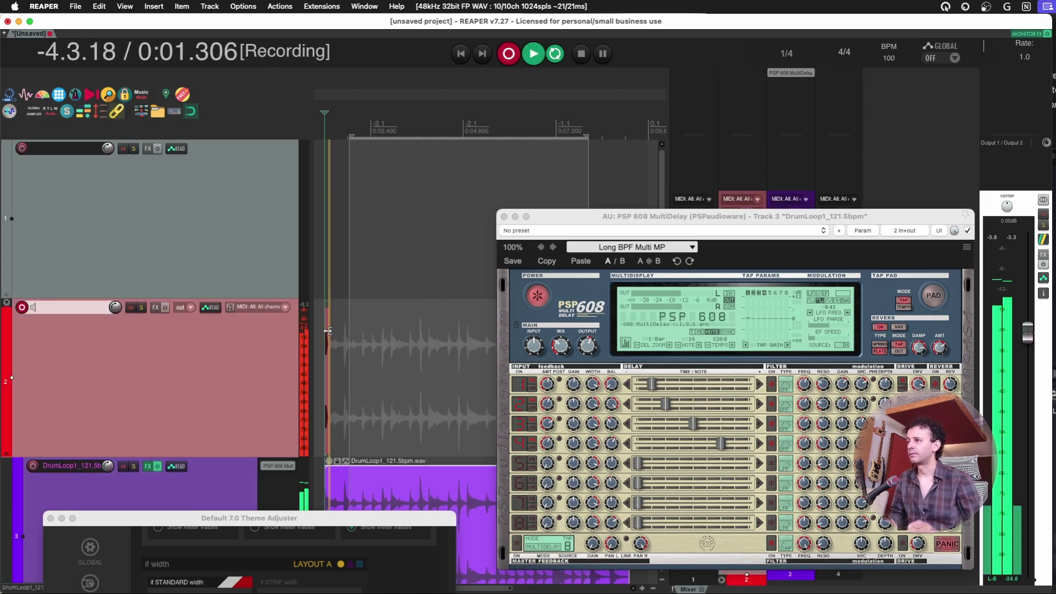
{"action": "left_click", "coordinate": [178, 330]}
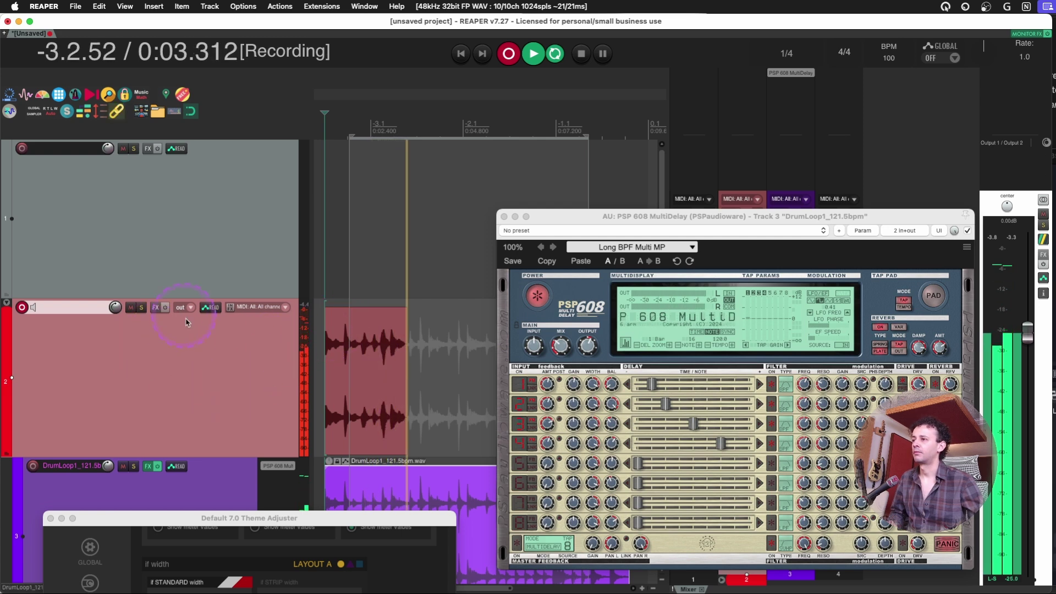
{"action": "key", "text": "space"}
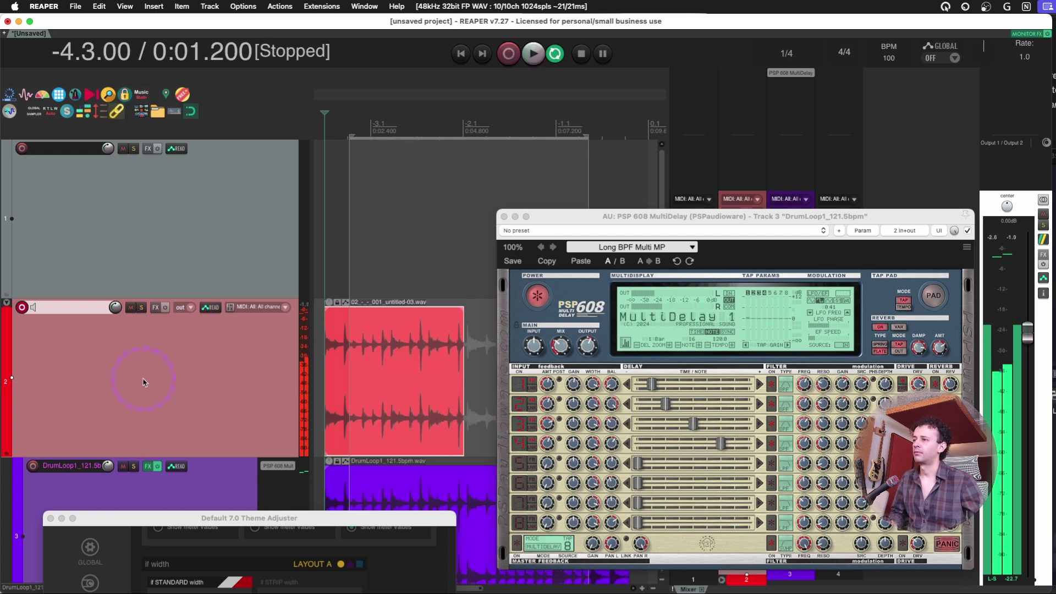
{"action": "scroll", "coordinate": [147, 387], "scroll_direction": "down", "scroll_amount": 5}
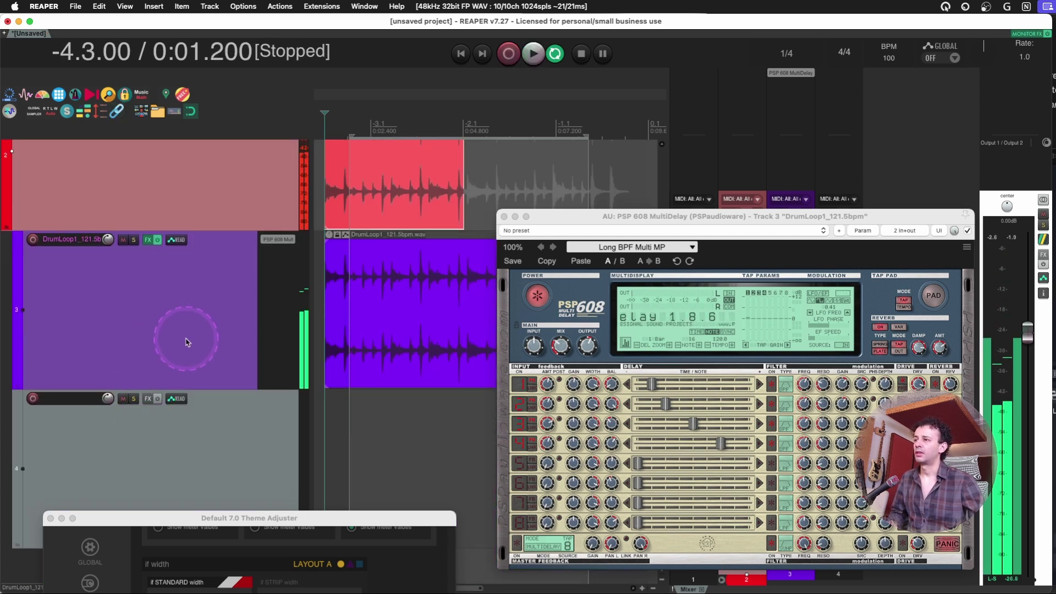
{"action": "scroll", "coordinate": [154, 303], "scroll_direction": "up", "scroll_amount": 3}
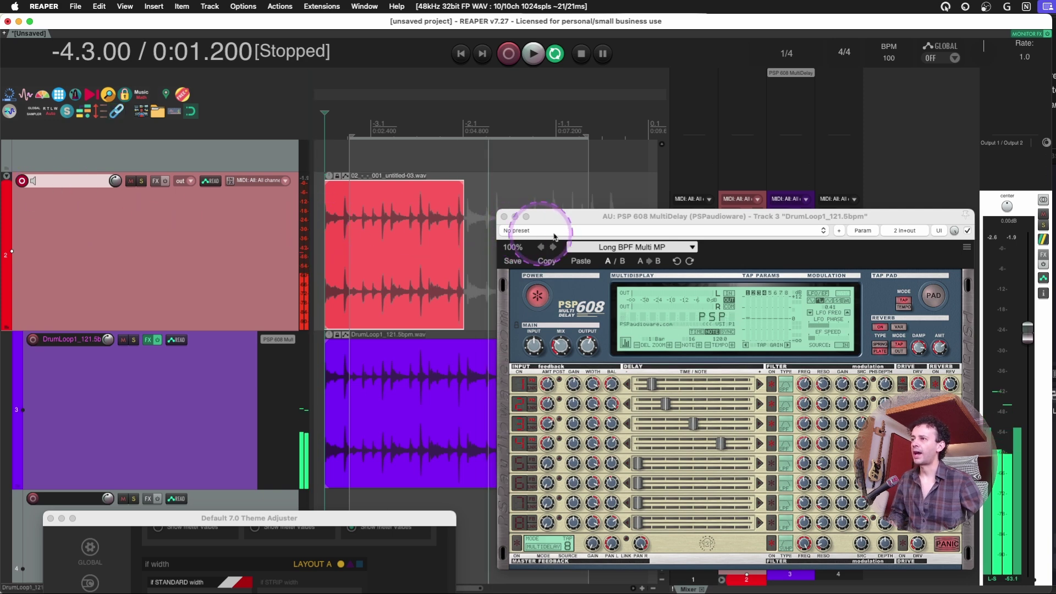
- Disarm the track holding the new recording and examine its record output options in the mixer, leaving them as they are
{"action": "left_click_drag", "start_coordinate": [595, 216], "coordinate": [104, 171]}
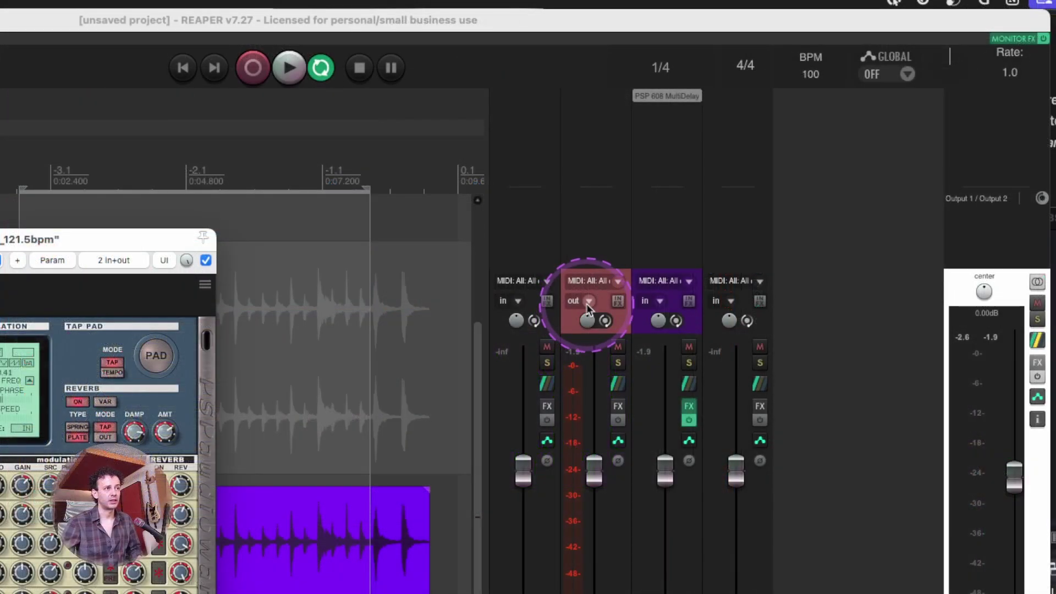
{"action": "left_click", "coordinate": [599, 305]}
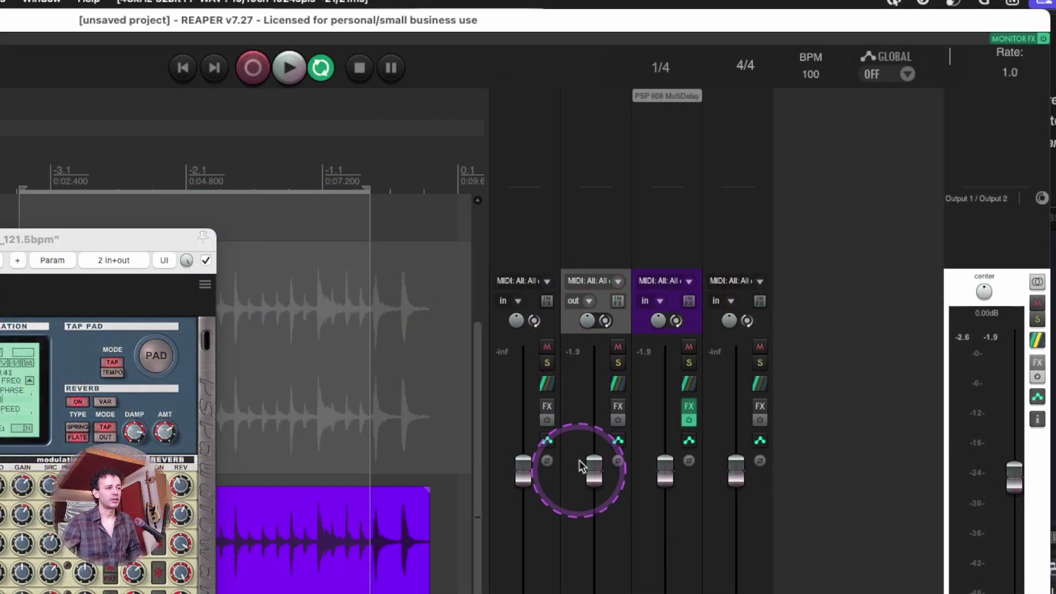
{"action": "left_click", "coordinate": [586, 302]}
{"action": "mouse_move", "coordinate": [635, 352]}
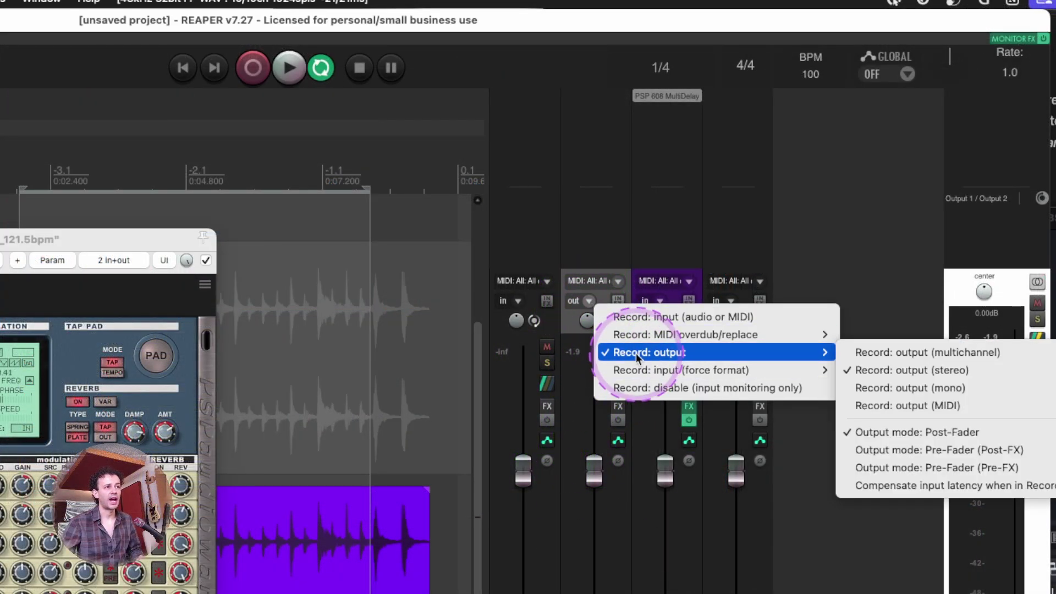
{"action": "left_click", "coordinate": [869, 282]}
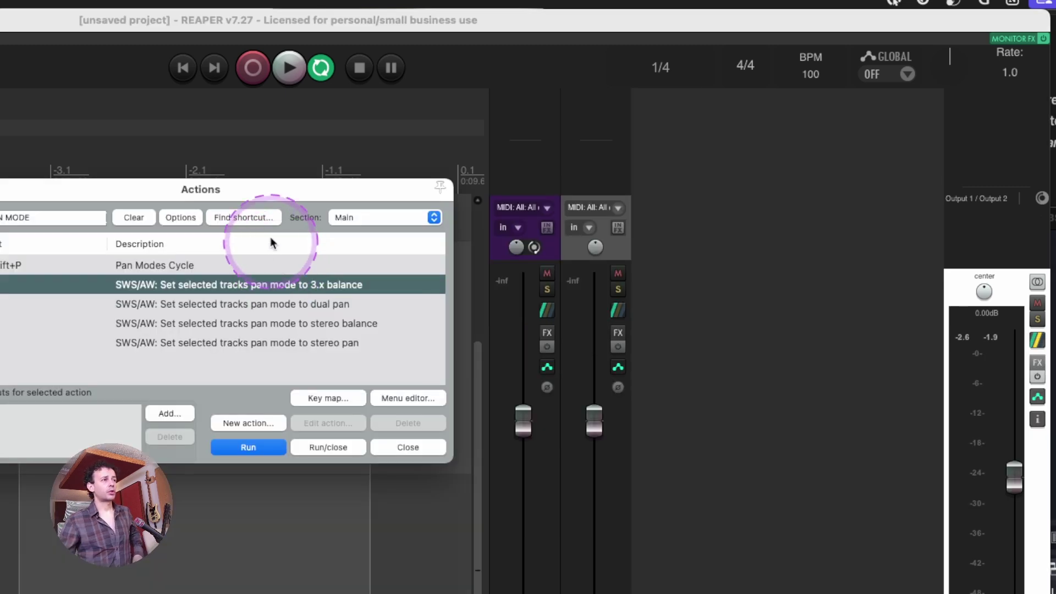
- Try the single pan knob of the second track in 3.x balance mode and reset it to center
{"action": "left_click_drag", "start_coordinate": [272, 193], "coordinate": [282, 127]}
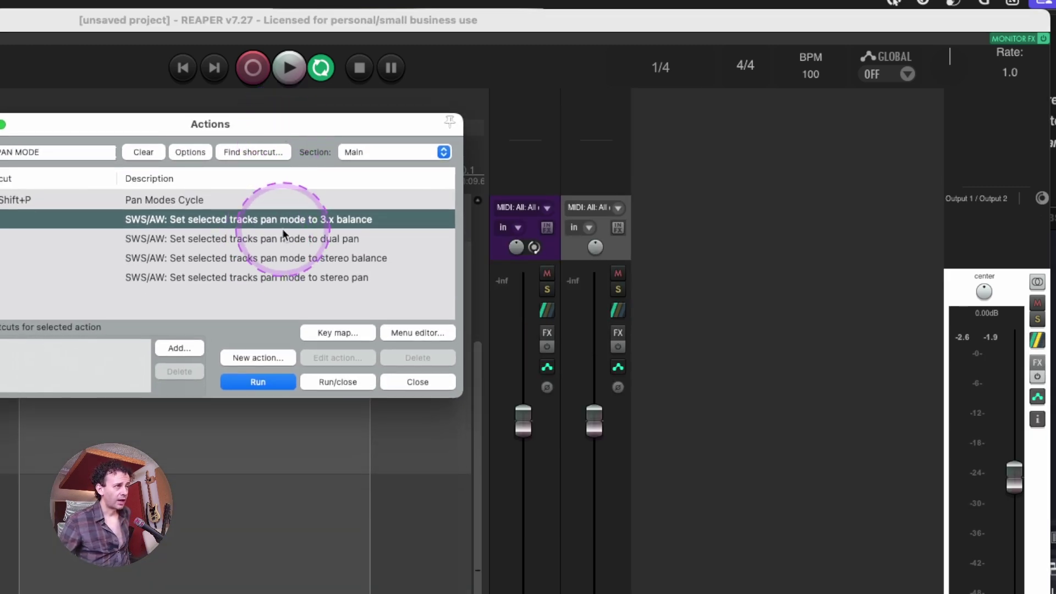
{"action": "left_click", "coordinate": [597, 252]}
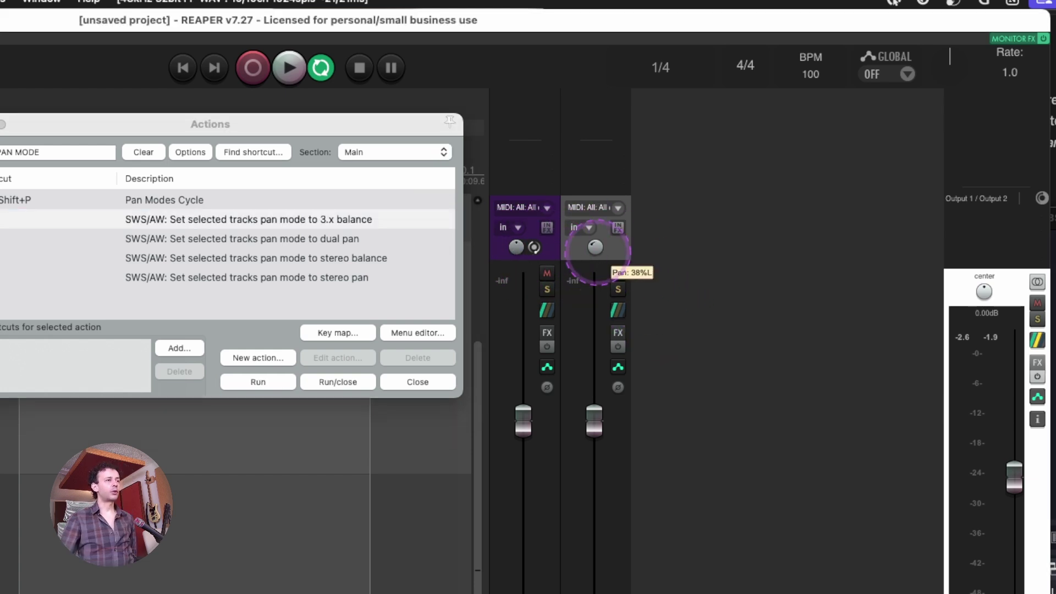
{"action": "left_click_drag", "start_coordinate": [597, 251], "coordinate": [598, 231]}
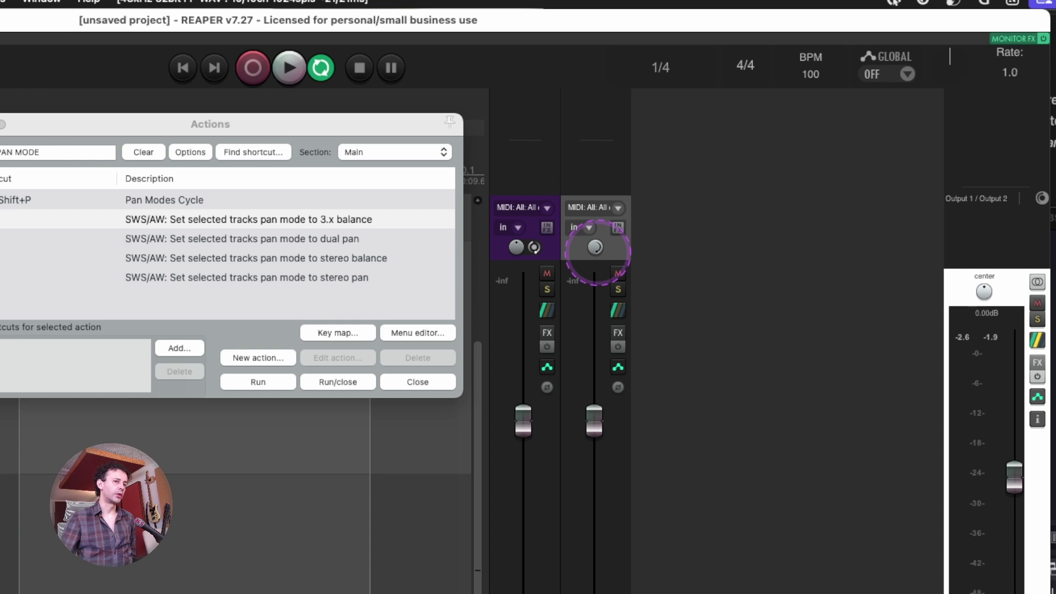
{"action": "double_click", "coordinate": [596, 249]}
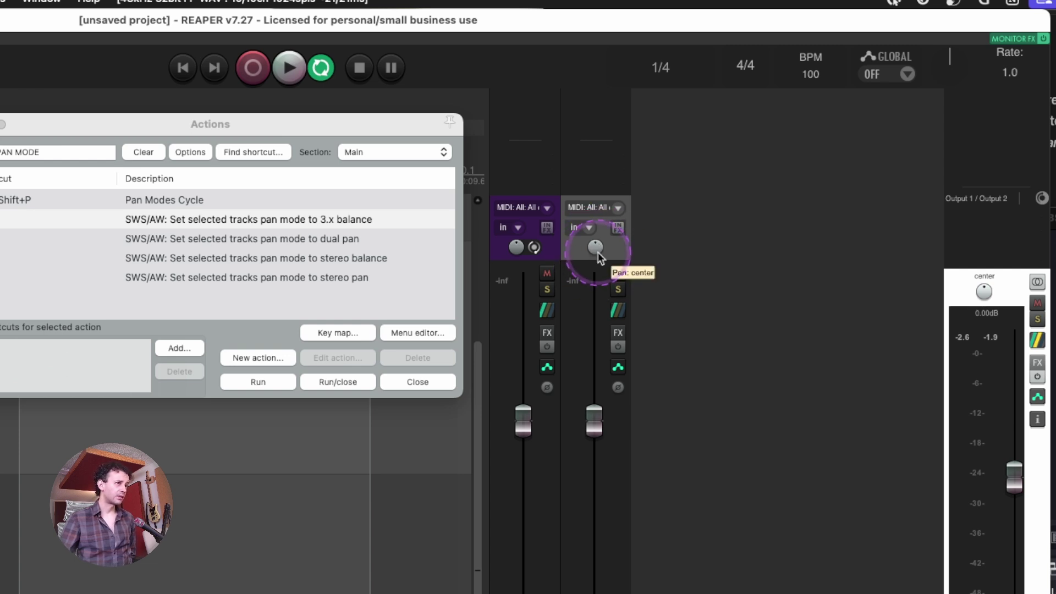
- Select the purple track and check the project's pan mode in the advanced project settings, closing them without changes
{"action": "left_click", "coordinate": [552, 250]}
{"action": "key", "text": "alt+Return"}
{"action": "left_click", "coordinate": [473, 309]}
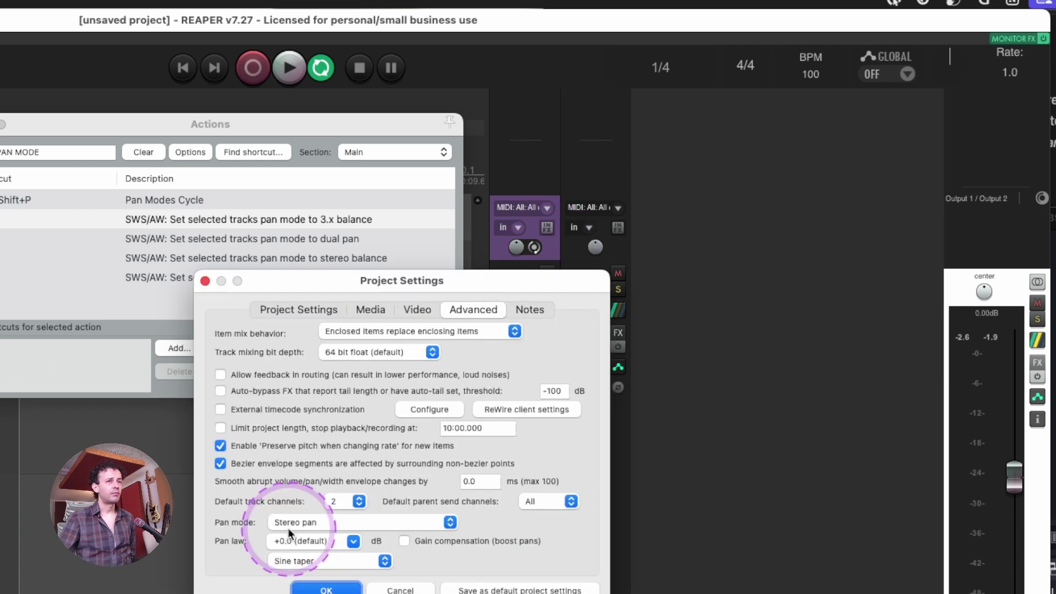
{"action": "left_click", "coordinate": [205, 280]}
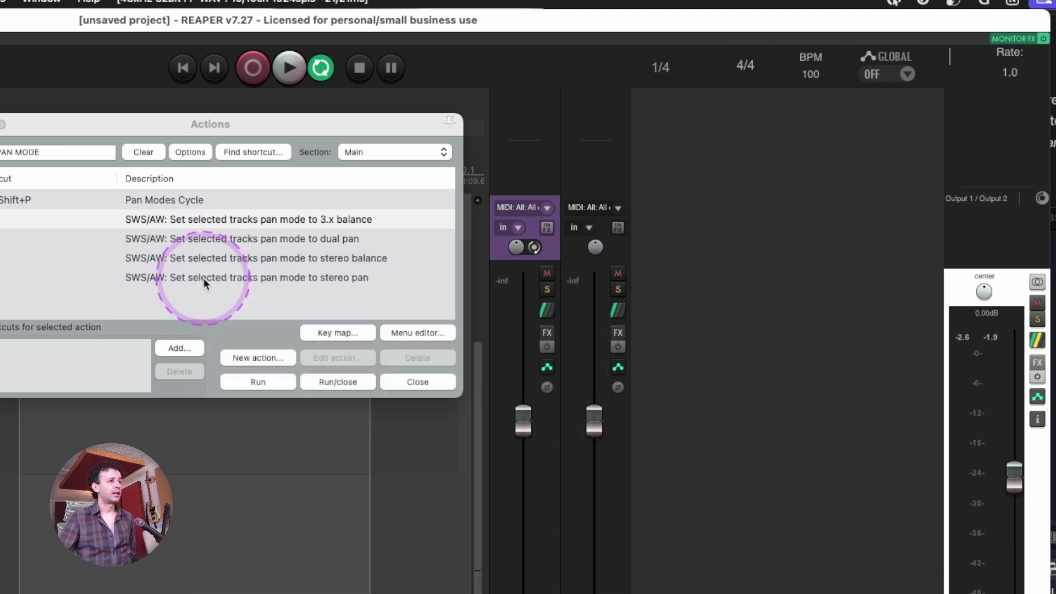
- Select the stereo pan mode action and narrow the purple track's stereo width in the mixer
{"action": "left_click", "coordinate": [270, 278]}
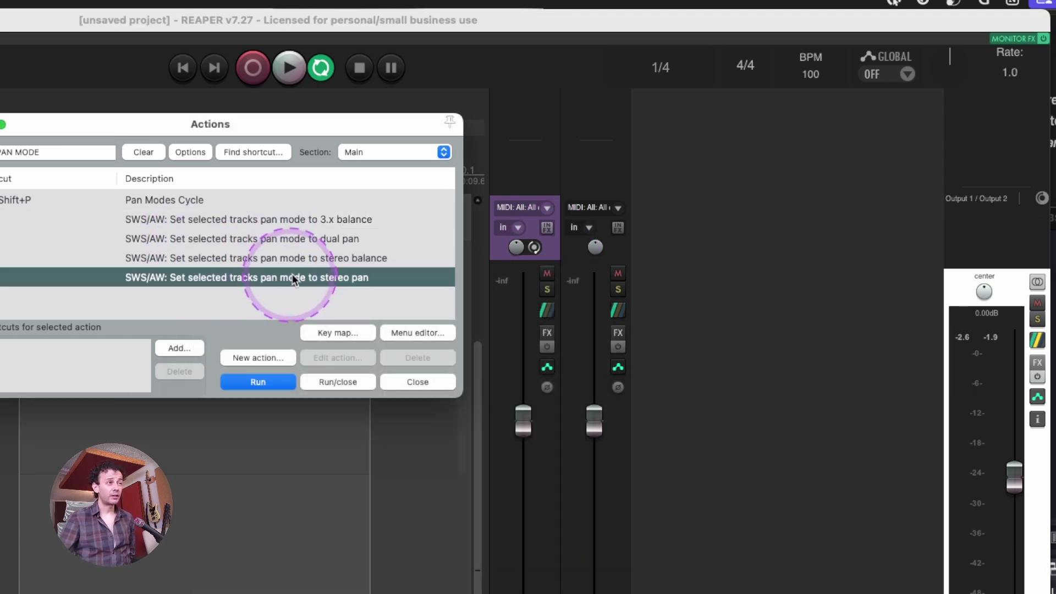
{"action": "left_click", "coordinate": [547, 248]}
{"action": "left_click_drag", "start_coordinate": [517, 246], "coordinate": [532, 253]}
{"action": "left_click", "coordinate": [534, 248]}
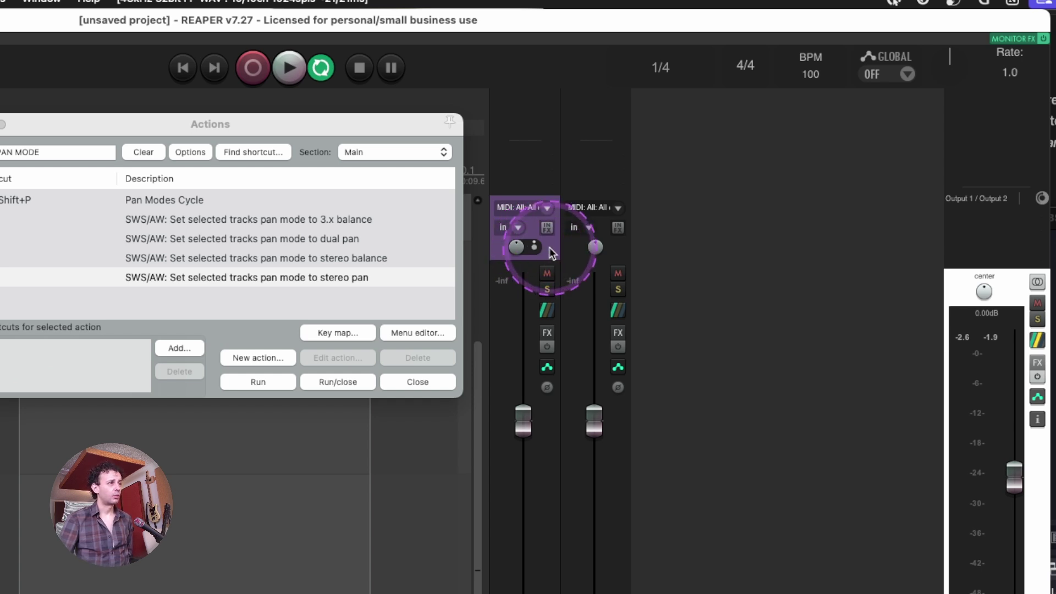
- Set the purple track's pan mode to dual pan with the SWS/AW action
{"action": "left_click", "coordinate": [155, 201]}
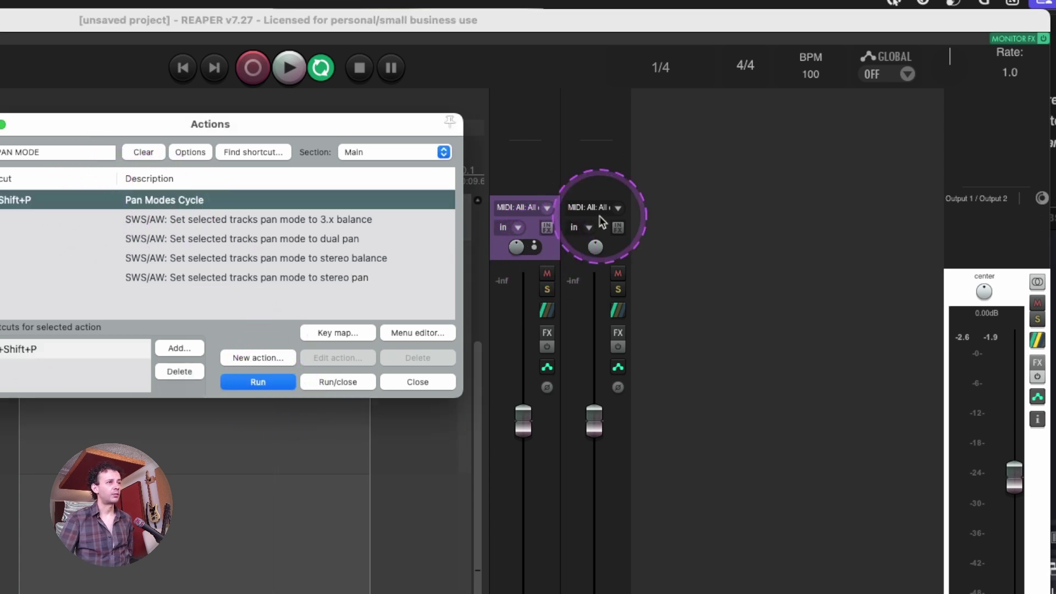
{"action": "double_click", "coordinate": [302, 240]}
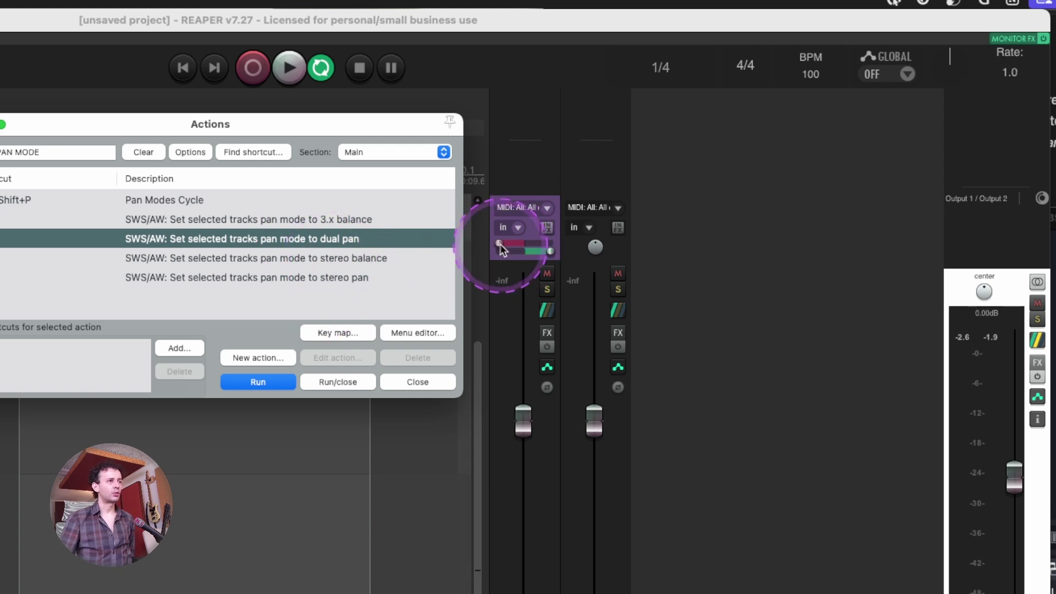
{"action": "left_click", "coordinate": [501, 246]}
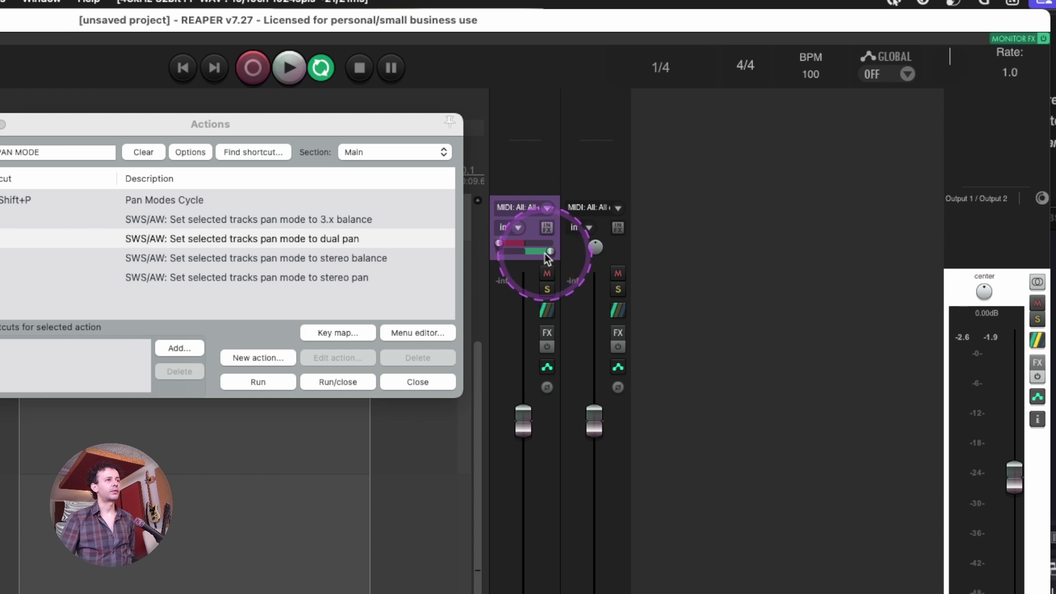
- Try moving both channel pans of the purple track to the same side, and undo the last pan change
{"action": "left_click_drag", "start_coordinate": [550, 252], "coordinate": [499, 251]}
{"action": "left_click_drag", "start_coordinate": [154, 239], "coordinate": [716, 213]}
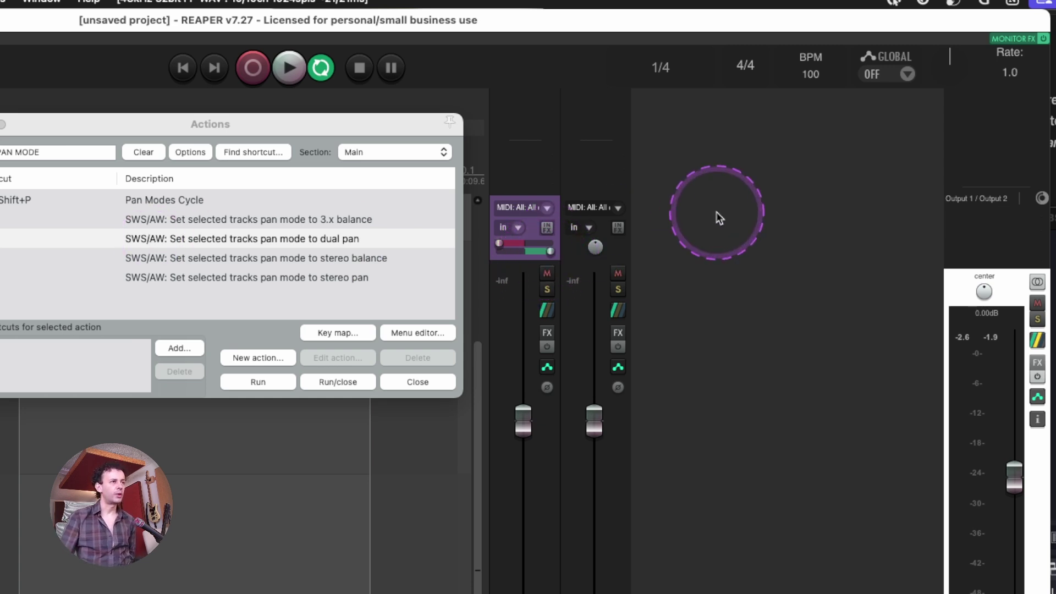
{"action": "left_click_drag", "start_coordinate": [499, 243], "coordinate": [595, 247]}
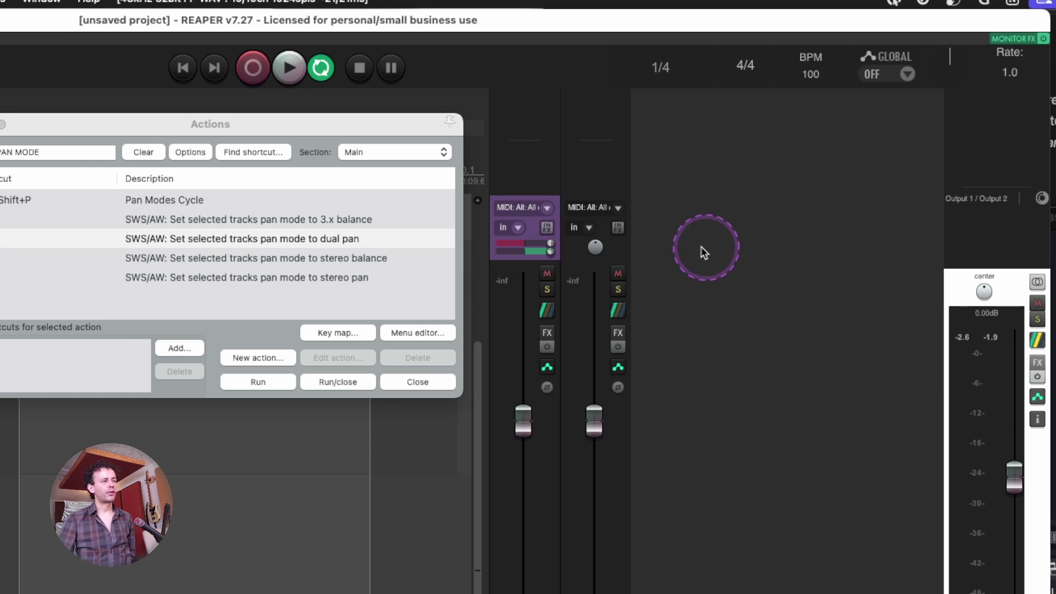
{"action": "key", "text": "super+z"}
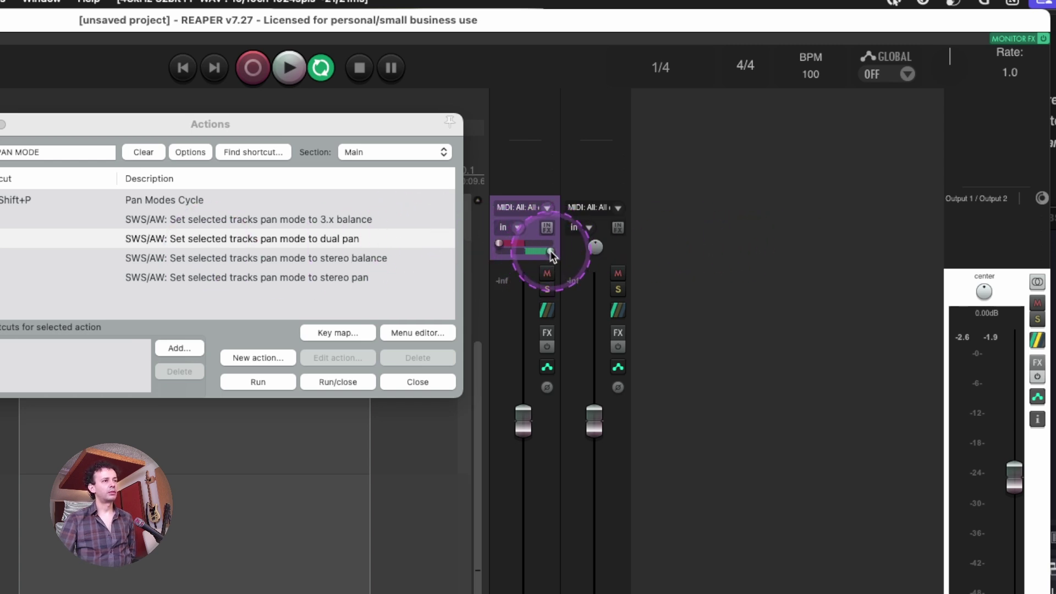
- Pan the purple track's right channel slightly left of center and close the Actions window
{"action": "left_click_drag", "start_coordinate": [533, 252], "coordinate": [515, 255]}
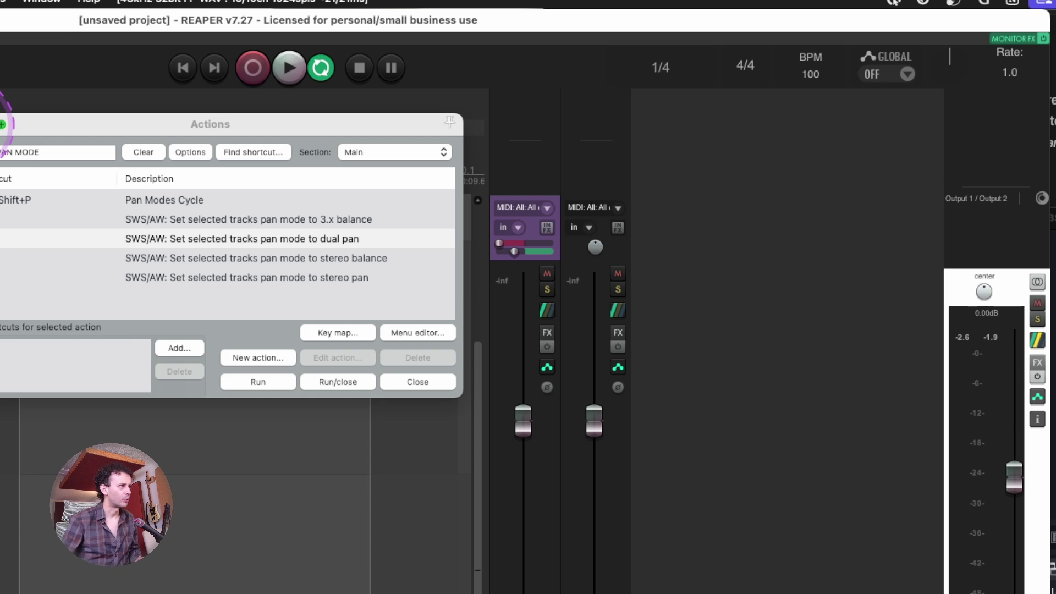
{"action": "left_click", "coordinate": [0, 124]}
- Add a new track after the last mixer strip and mute it
{"action": "double_click", "coordinate": [694, 279]}
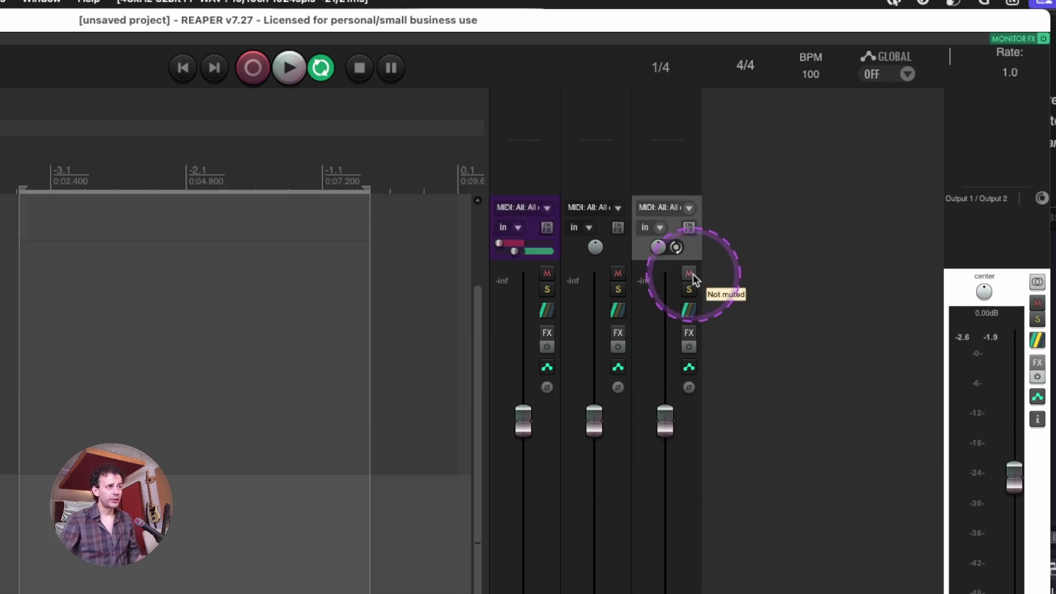
{"action": "left_click", "coordinate": [689, 273]}
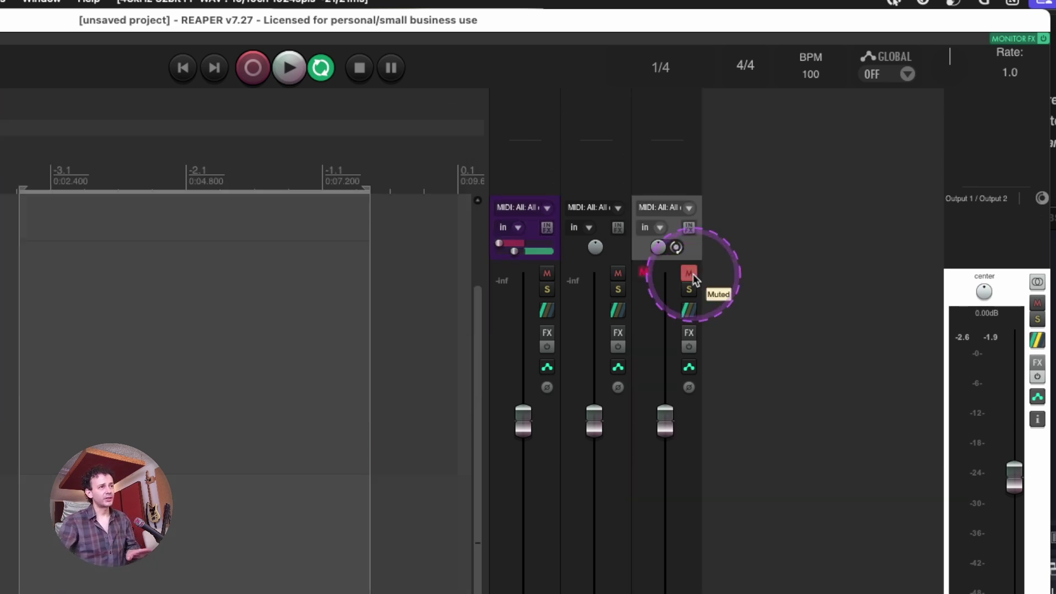
- Unmute the last track and solo it
{"action": "left_click", "coordinate": [691, 275]}
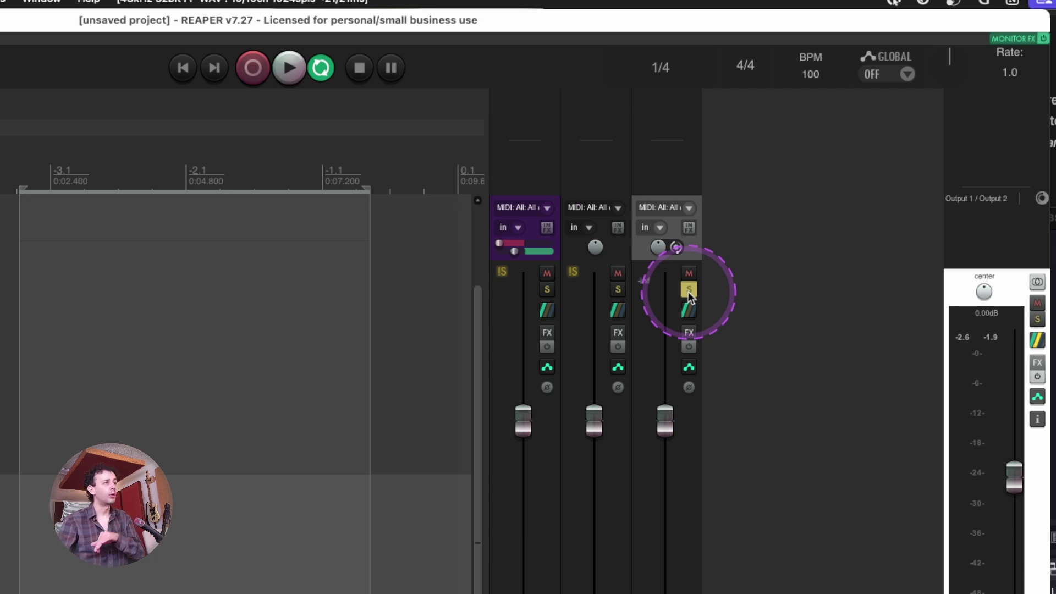
{"action": "left_click", "coordinate": [689, 291]}
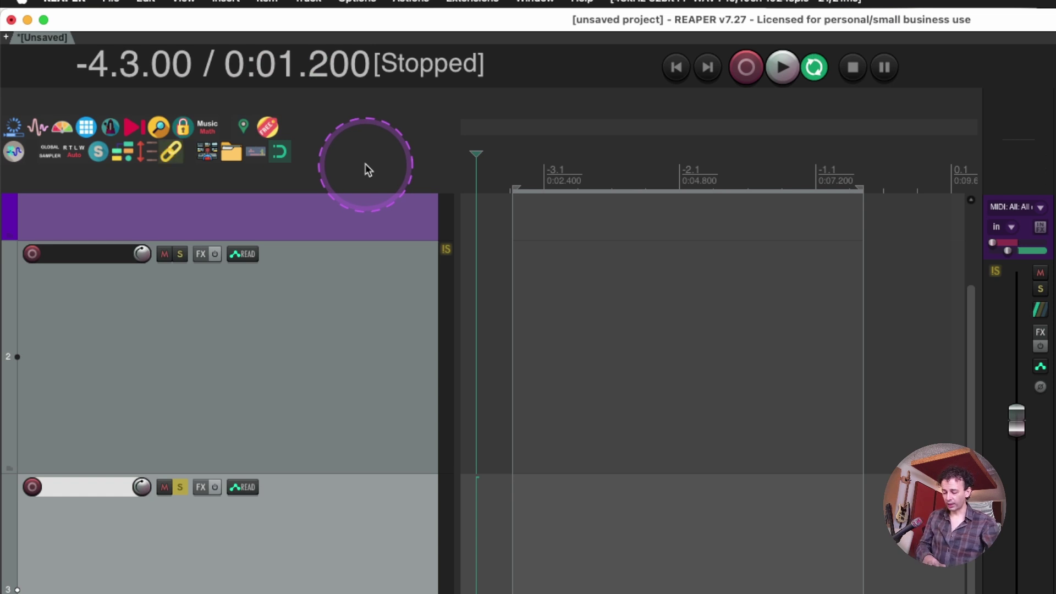
- Search the action list for SOLO DIM to find the solo in front dim adjustment, and close the Actions window
{"action": "key", "text": "shift+slash"}
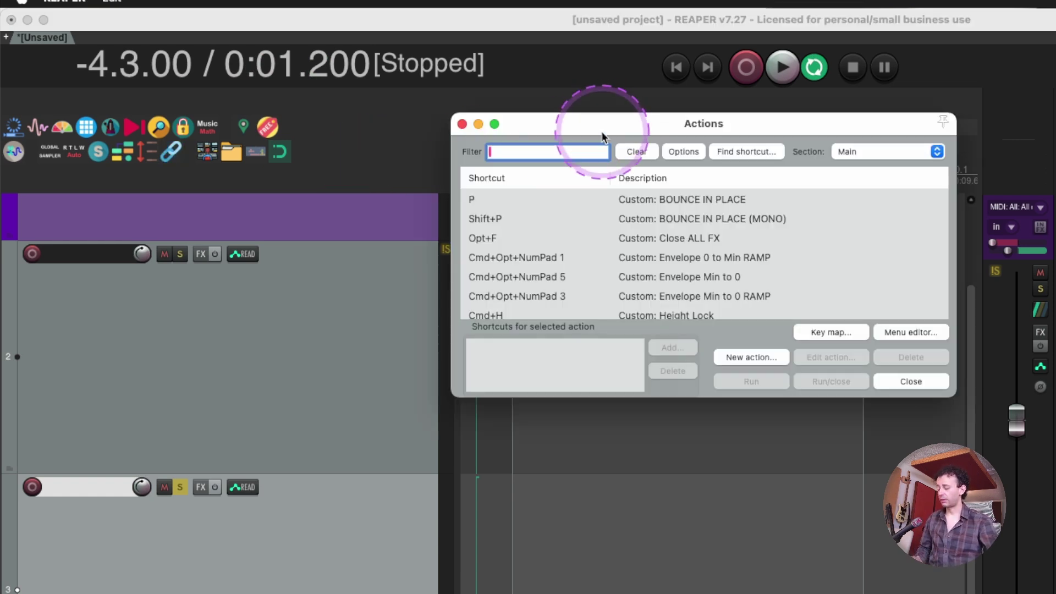
{"action": "type", "text": "SOLO DIM"}
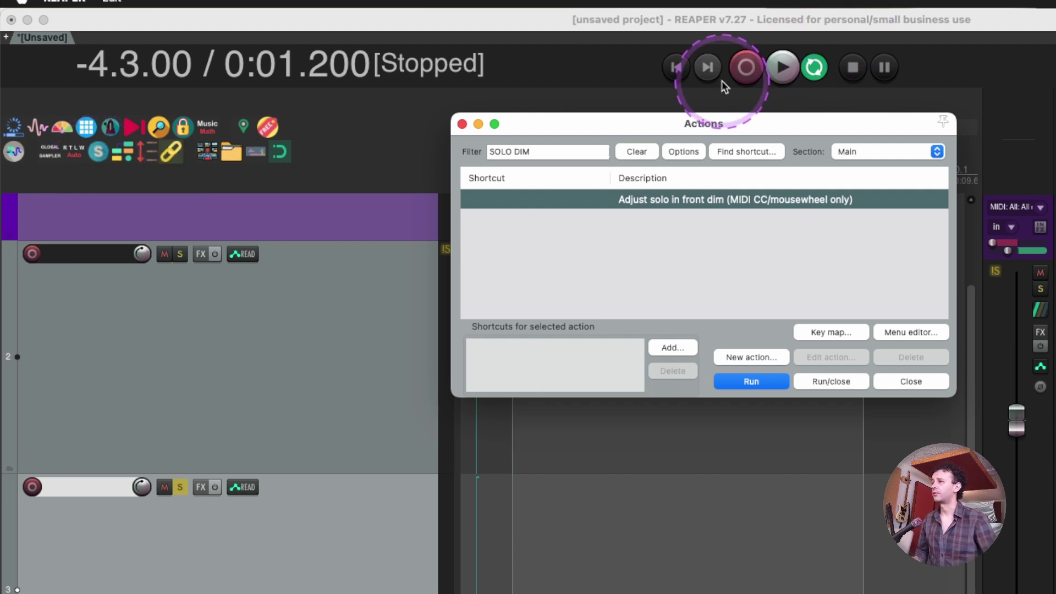
{"action": "left_click_drag", "start_coordinate": [630, 122], "coordinate": [564, 123]}
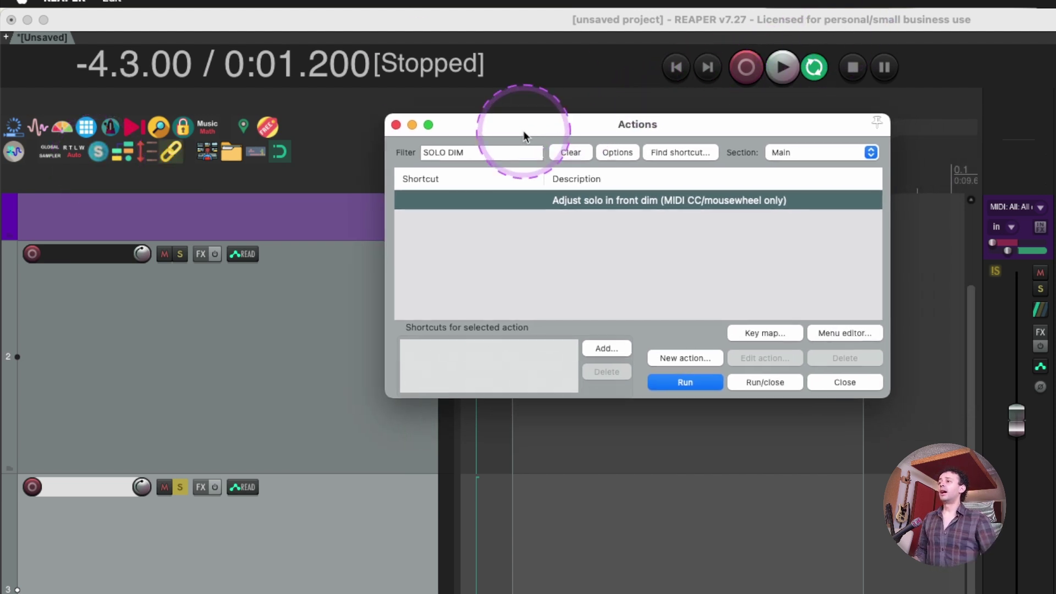
{"action": "left_click", "coordinate": [396, 125]}
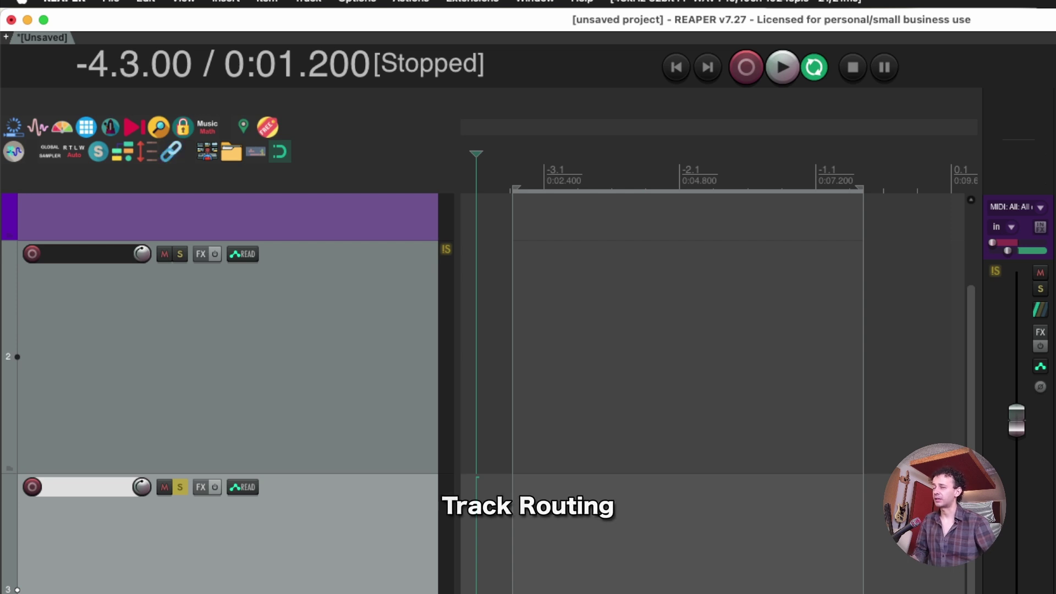
- Turn off the last track's solo, and create a send from the purple track to track 2, closing its controls
{"action": "left_click", "coordinate": [1055, 289]}
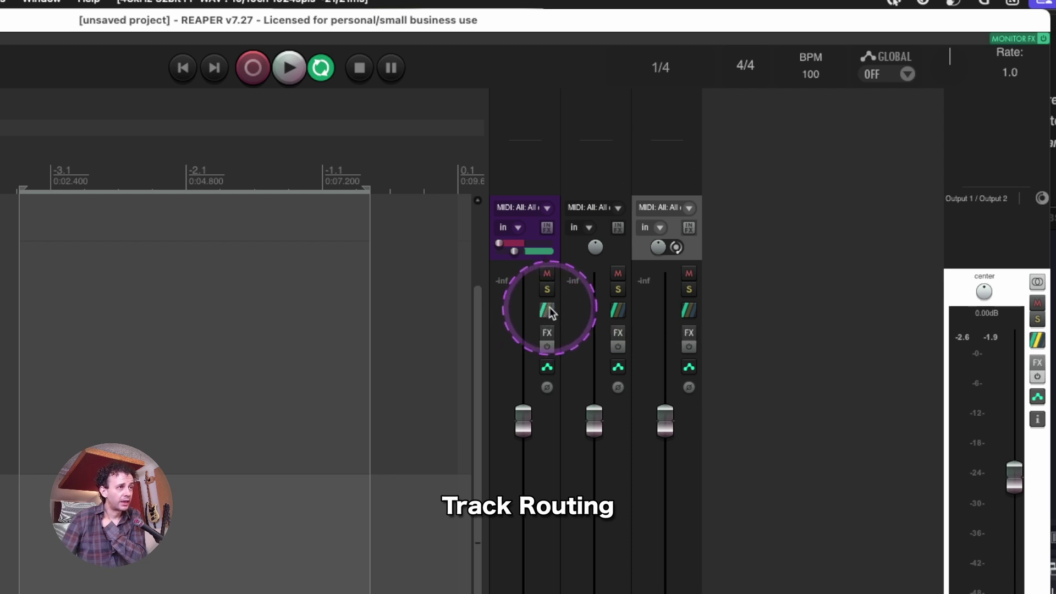
{"action": "left_click", "coordinate": [534, 236]}
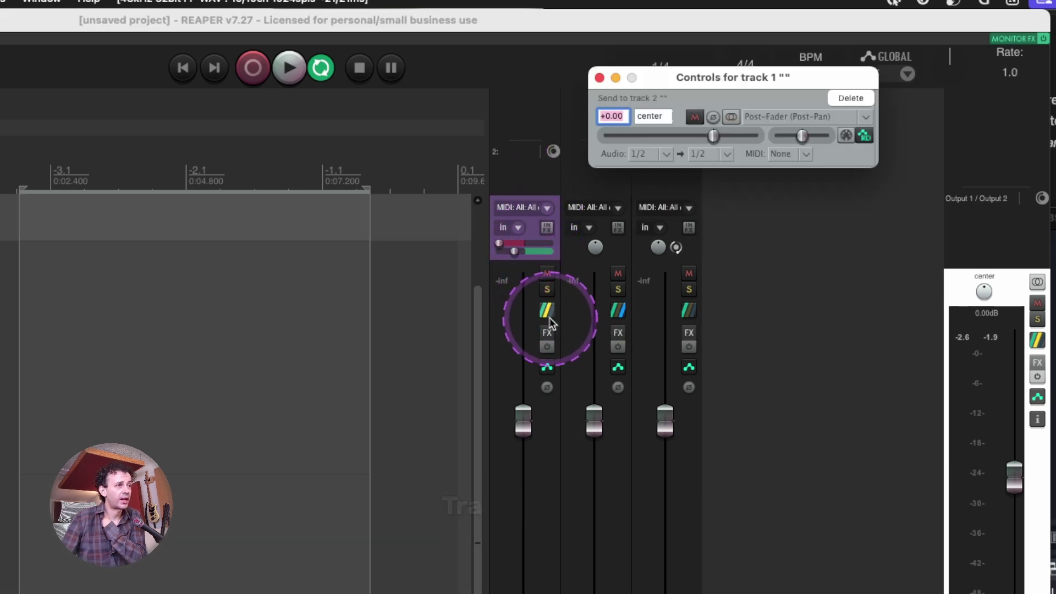
{"action": "left_click", "coordinate": [600, 77]}
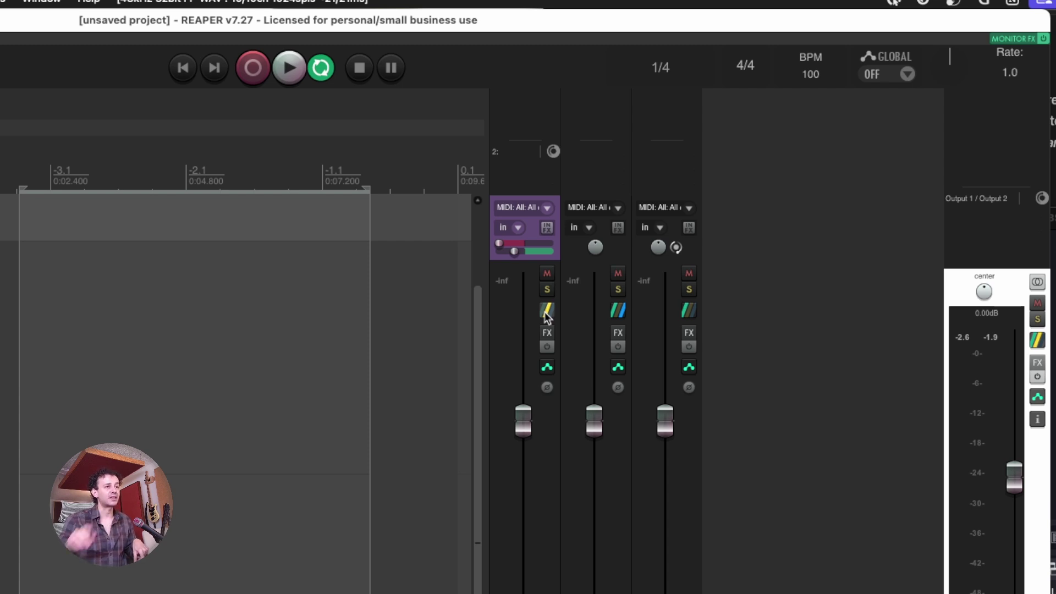
{"action": "left_click", "coordinate": [1004, 290]}
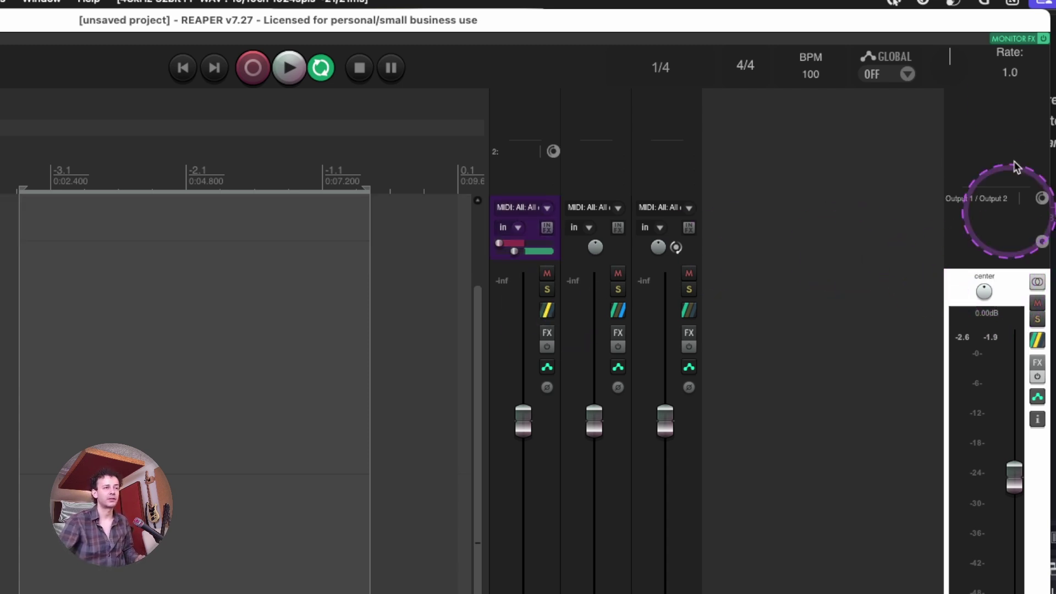
{"action": "left_click", "coordinate": [428, 322]}
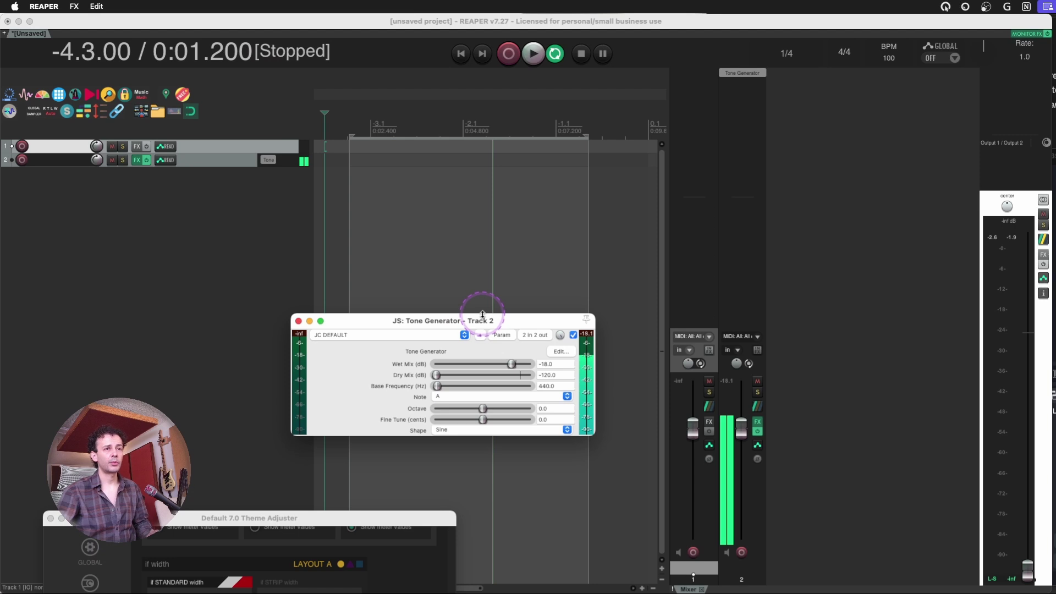
{"action": "left_click_drag", "start_coordinate": [484, 315], "coordinate": [491, 240]}
{"action": "left_click", "coordinate": [733, 354]}
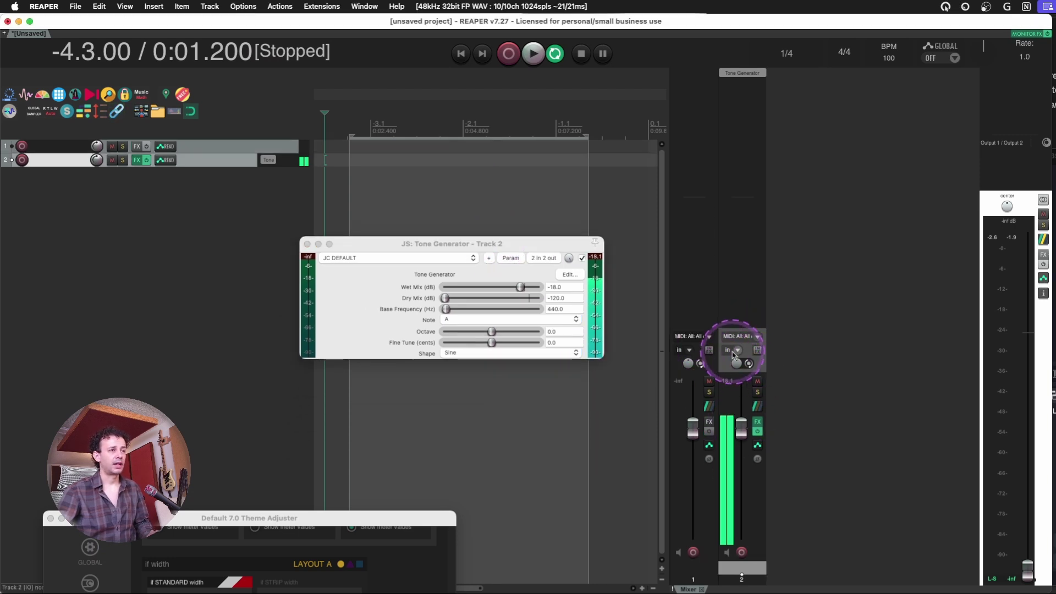
- Rename track 1 as AUX FOLDER and make it a folder containing the tone generator track
{"action": "double_click", "coordinate": [696, 569]}
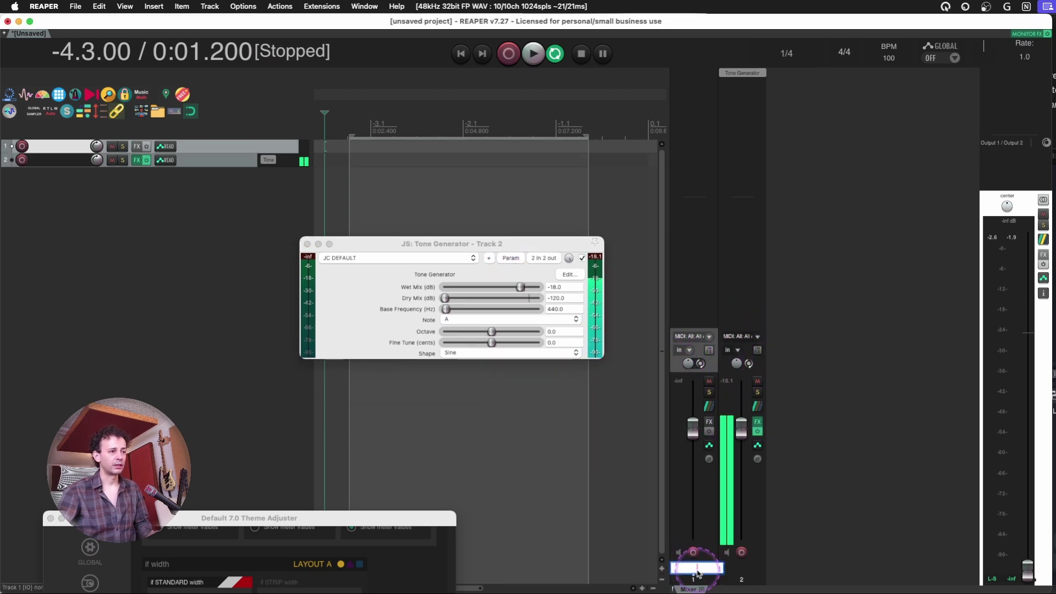
{"action": "key", "text": "Caps_Lock"}
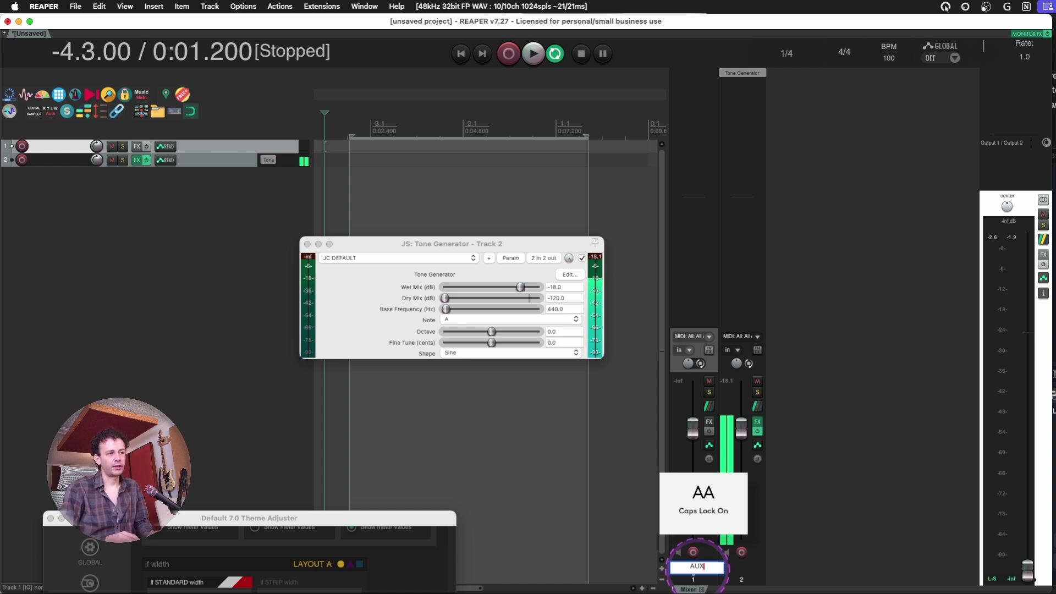
{"action": "type", "text": "AUX FOLDER"}
{"action": "key", "text": "Return"}
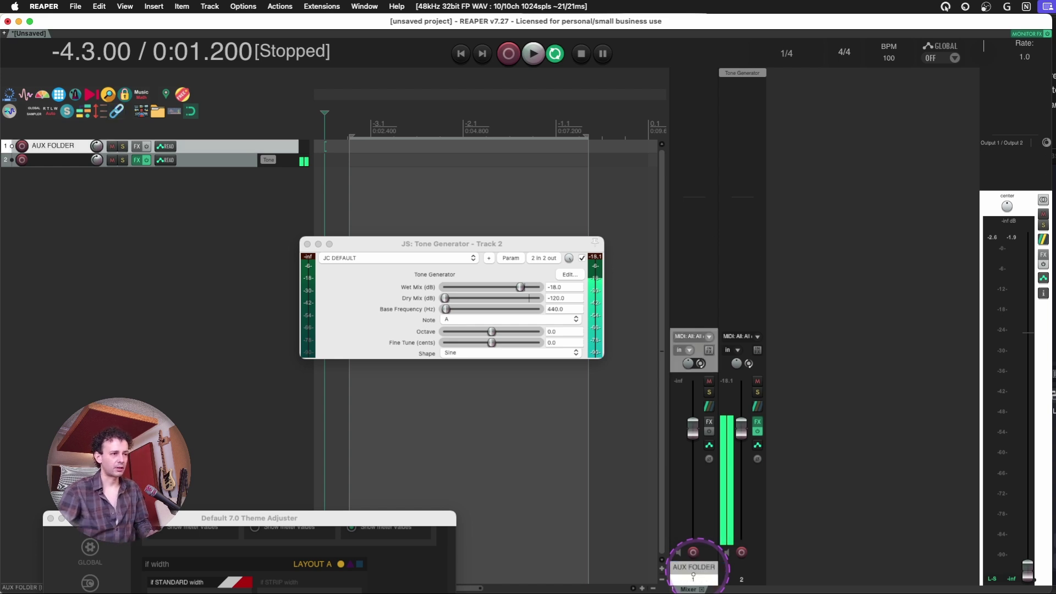
{"action": "left_click", "coordinate": [711, 367]}
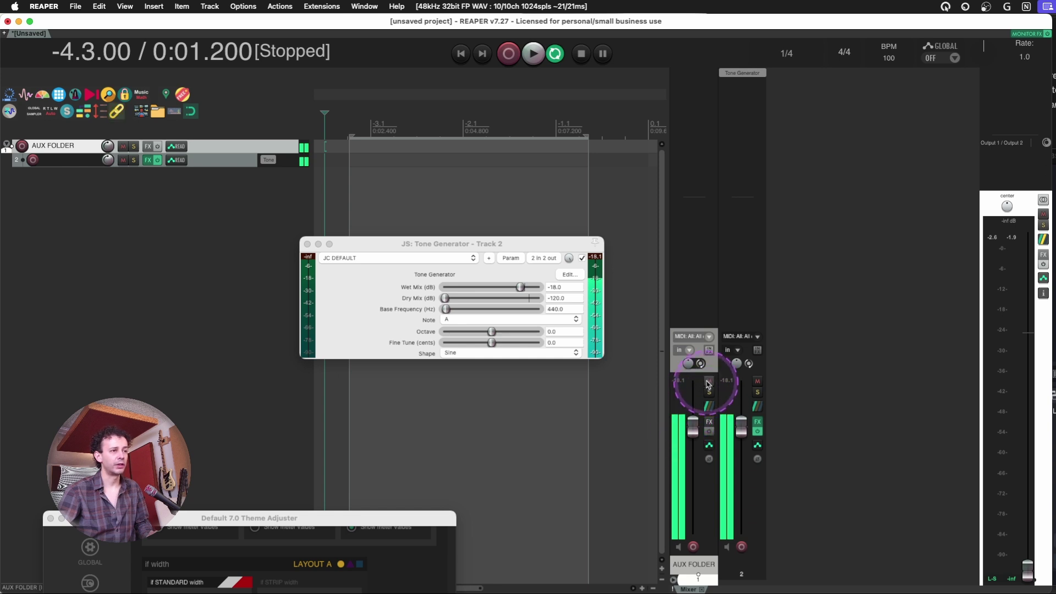
- Raise the master fader to about -2.56 dB and disable the tone generator track's master/parent send
{"action": "left_click", "coordinate": [1030, 222]}
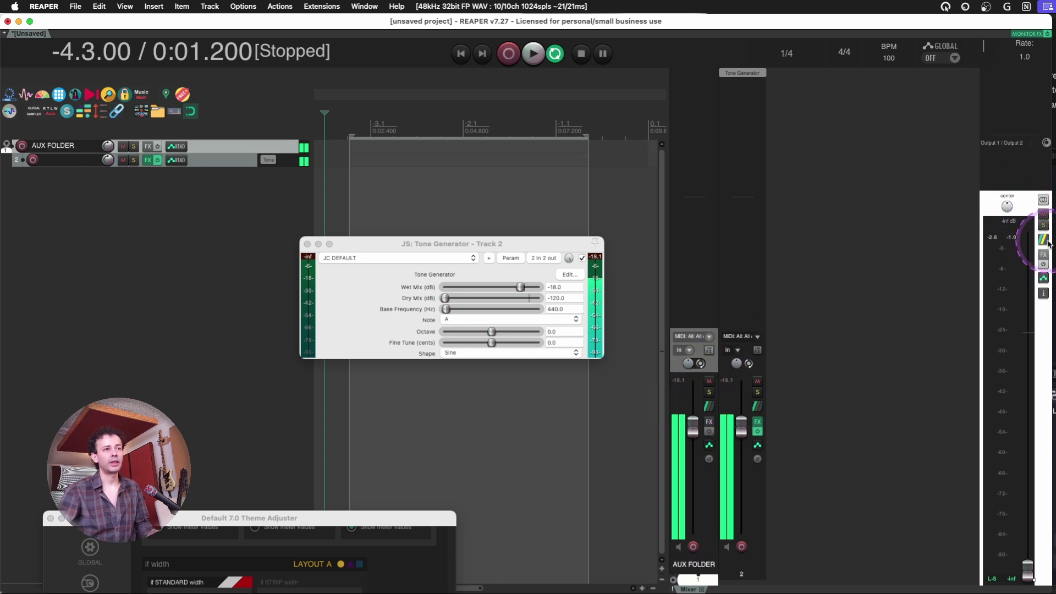
{"action": "left_click_drag", "start_coordinate": [1027, 569], "coordinate": [1032, 349]}
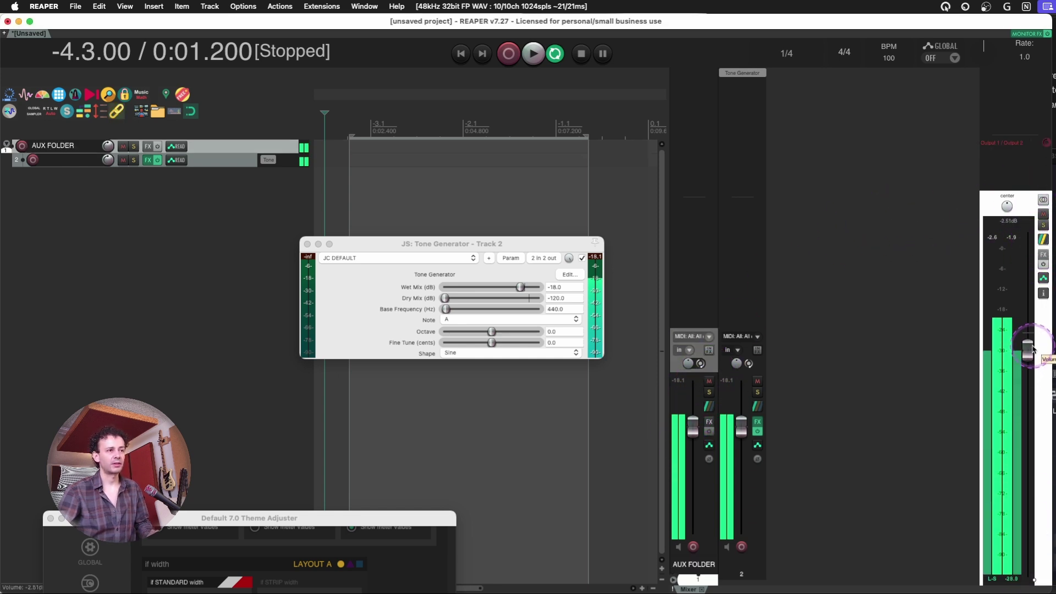
{"action": "left_click", "coordinate": [760, 369]}
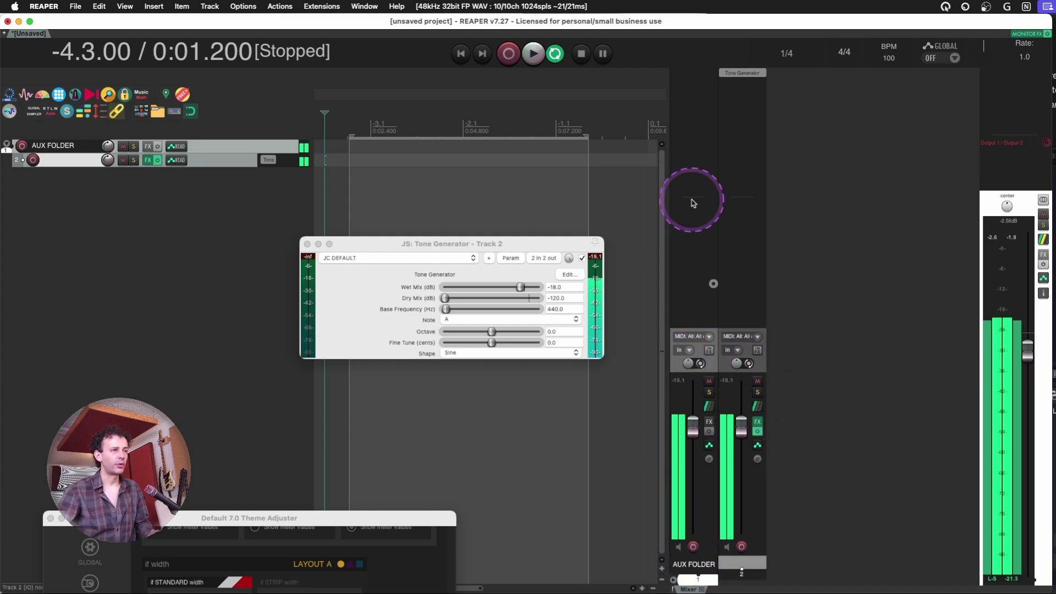
{"action": "left_click", "coordinate": [757, 407]}
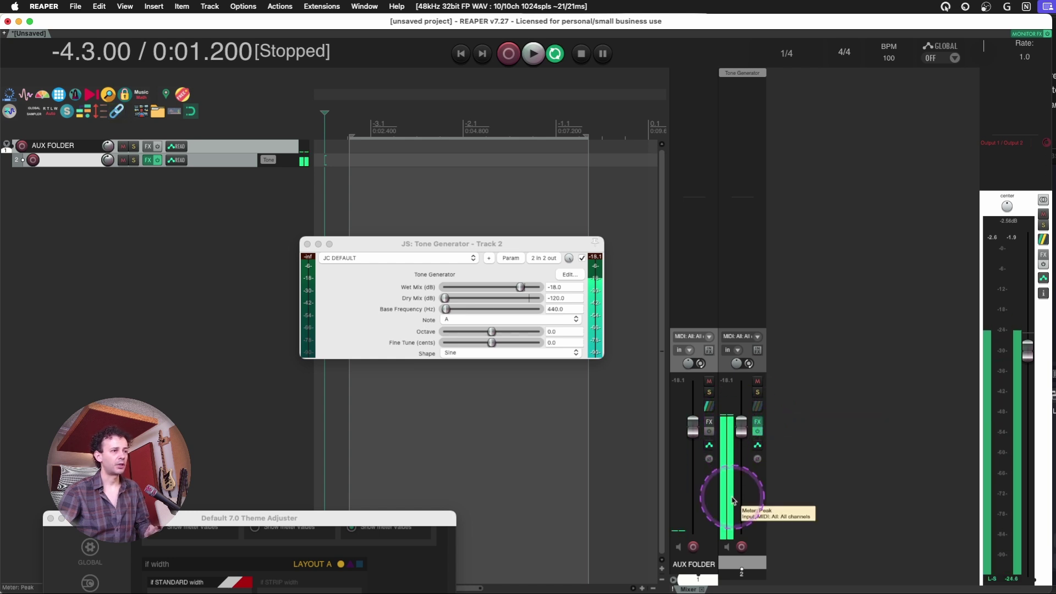
- Add a third track outside the folder and send the tone generator track to it, closing the send controls
{"action": "double_click", "coordinate": [866, 357]}
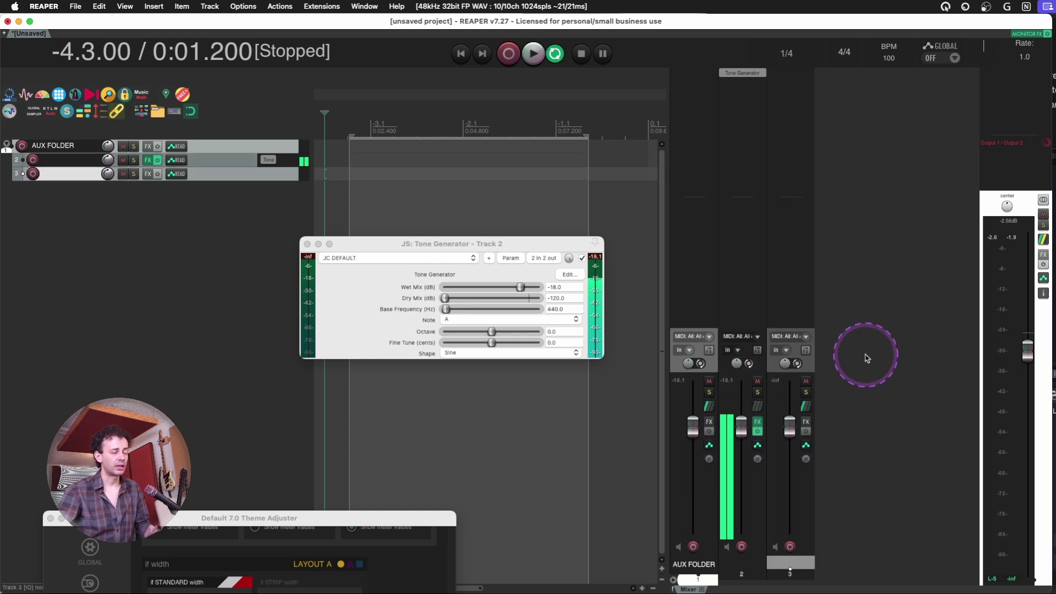
{"action": "left_click", "coordinate": [758, 350]}
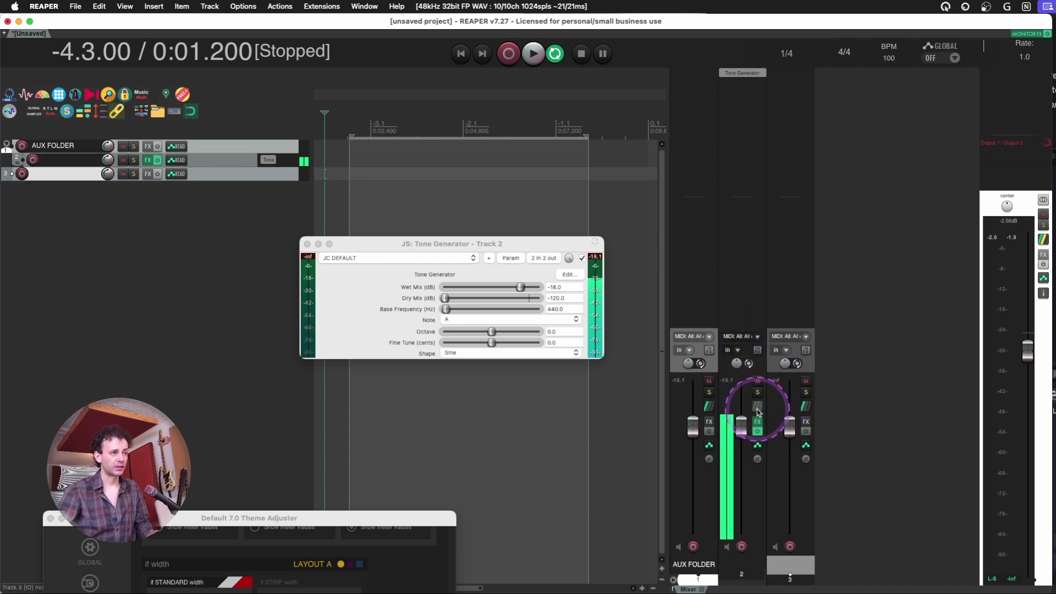
{"action": "left_click", "coordinate": [764, 424]}
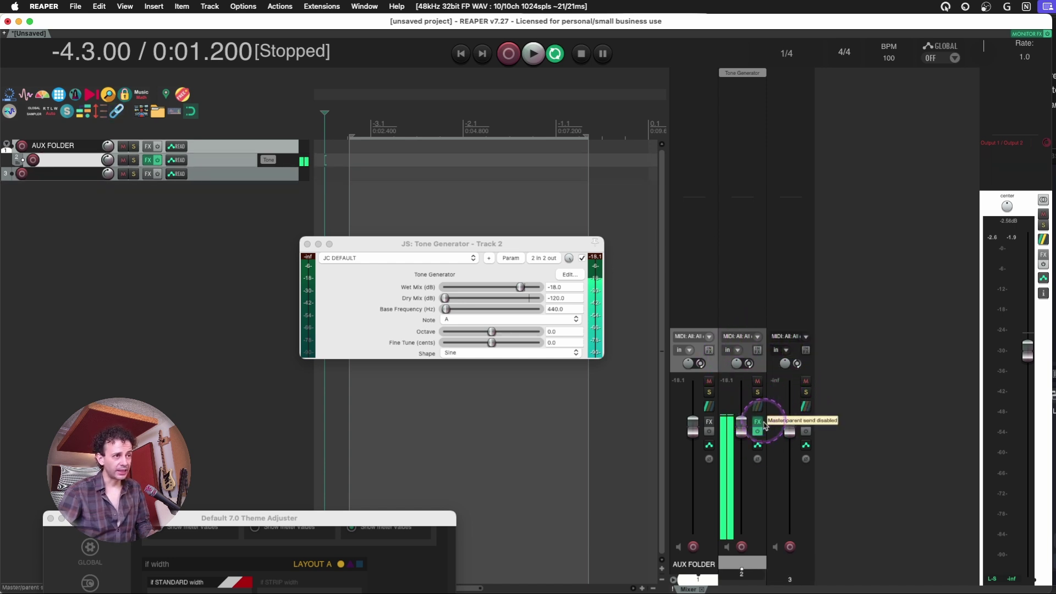
{"action": "left_click_drag", "start_coordinate": [793, 232], "coordinate": [792, 224]}
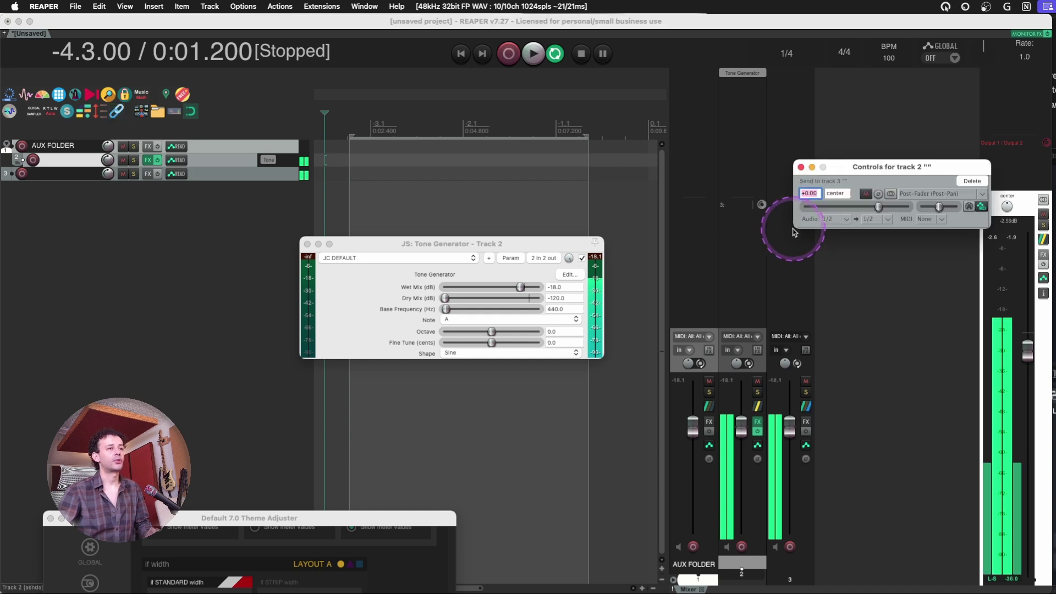
{"action": "left_click", "coordinate": [801, 167]}
- Remove the send to track 3 and re-enable the tone generator track's parent send to AUX FOLDER
{"action": "left_click", "coordinate": [806, 366]}
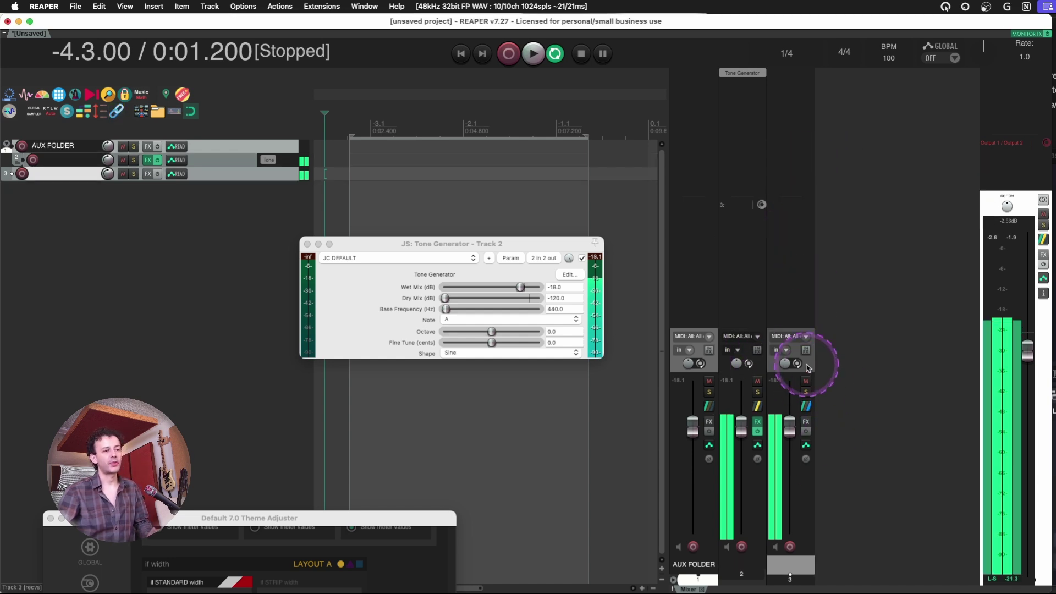
{"action": "key", "text": "Up"}
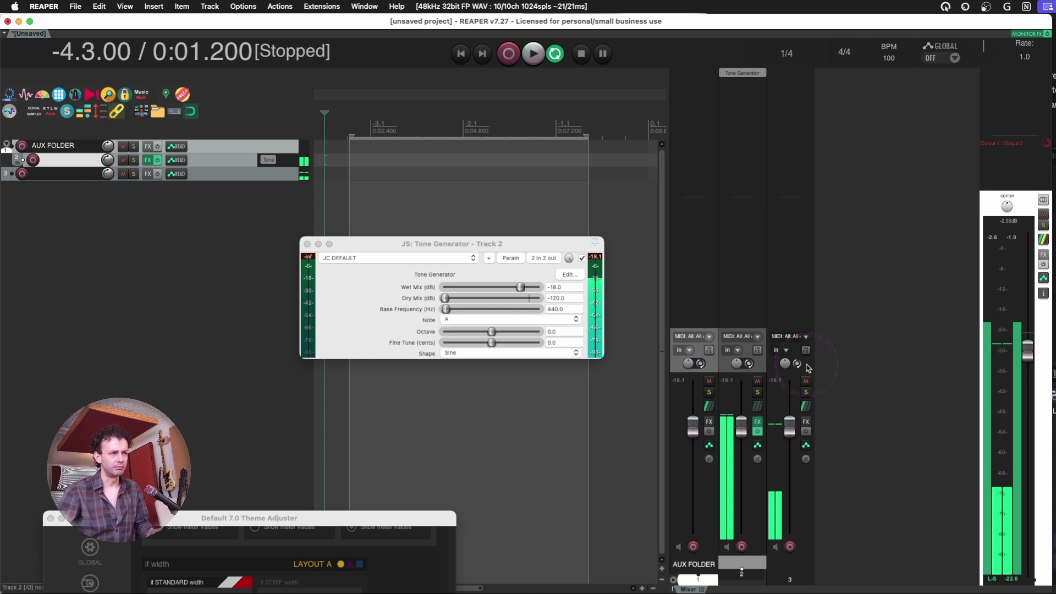
{"action": "left_click", "coordinate": [757, 406]}
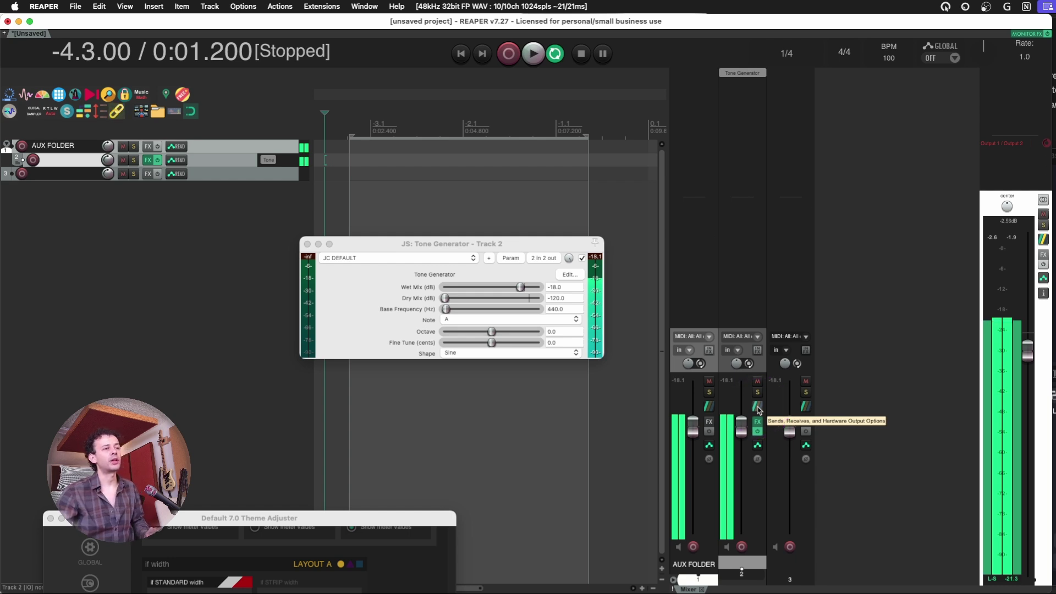
{"action": "left_click", "coordinate": [733, 405]}
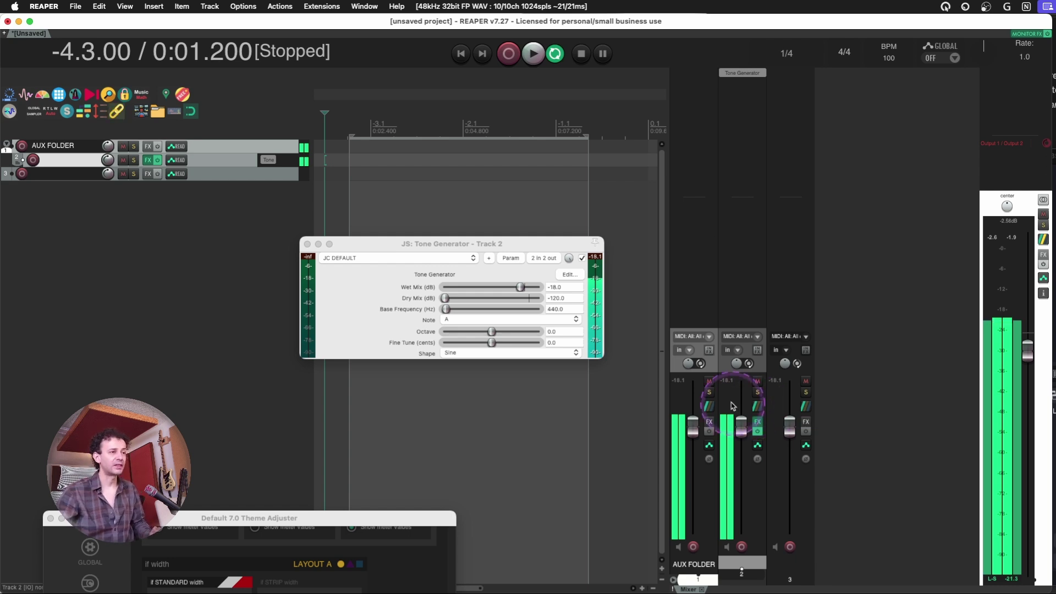
{"action": "left_click", "coordinate": [712, 371]}
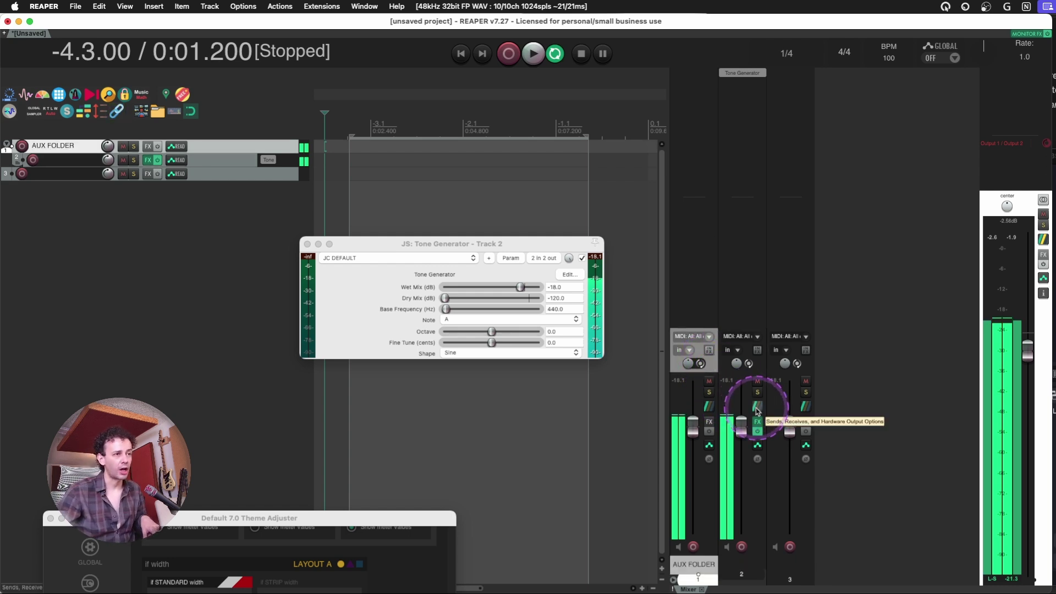
- Disable the tone generator track's parent send and route it to track 3 with a send instead
{"action": "left_click", "coordinate": [758, 410]}
{"action": "left_click_drag", "start_coordinate": [787, 366], "coordinate": [803, 248]}
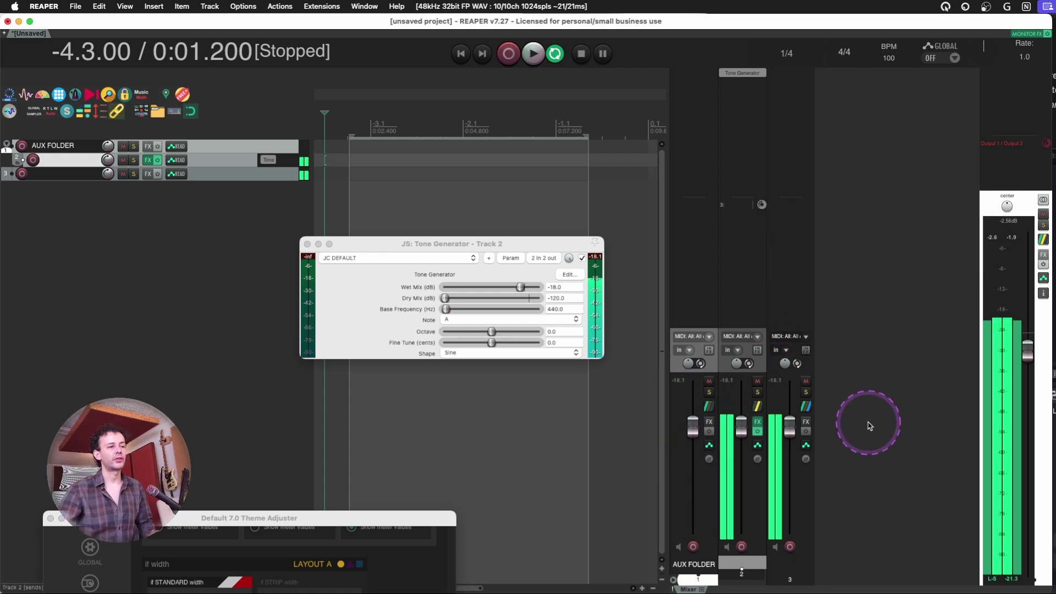
- Delete track 3 and select the tone generator track
{"action": "left_click", "coordinate": [809, 367]}
{"action": "key", "text": "Delete"}
{"action": "left_click", "coordinate": [758, 263]}
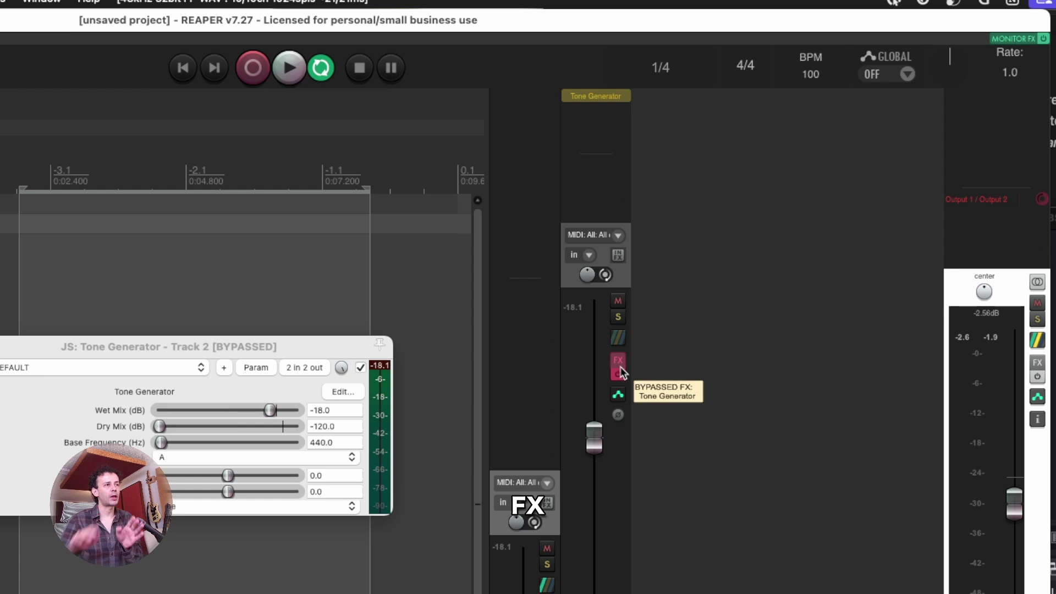
- Toggle the FX bypass on the tone generator track several times, leaving its FX enabled
{"action": "left_click", "coordinate": [618, 375]}
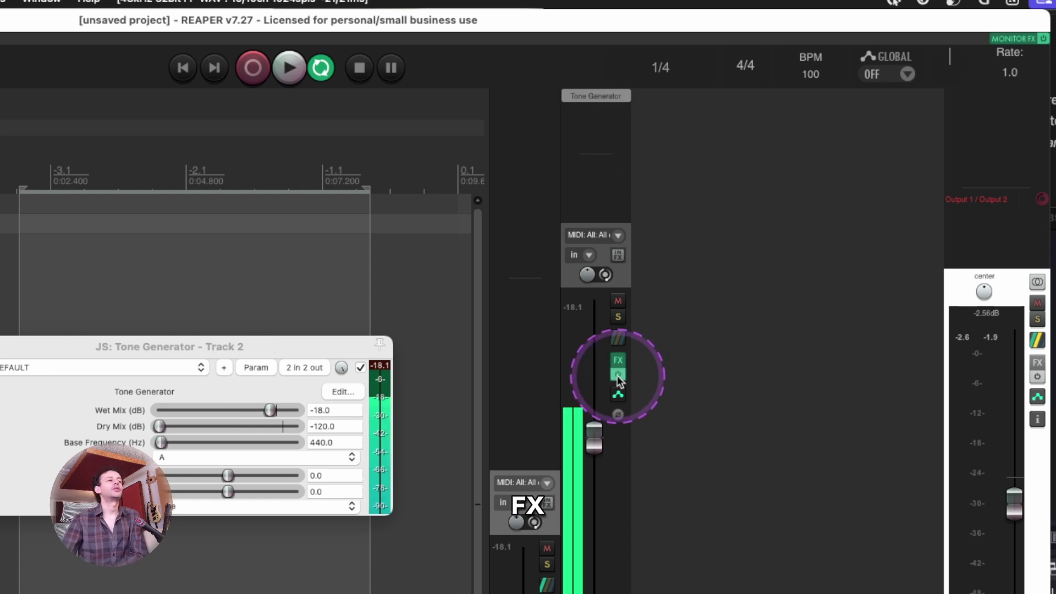
{"action": "left_click", "coordinate": [618, 375]}
{"action": "left_click", "coordinate": [618, 374]}
{"action": "left_click", "coordinate": [618, 374]}
{"action": "left_click", "coordinate": [619, 375]}
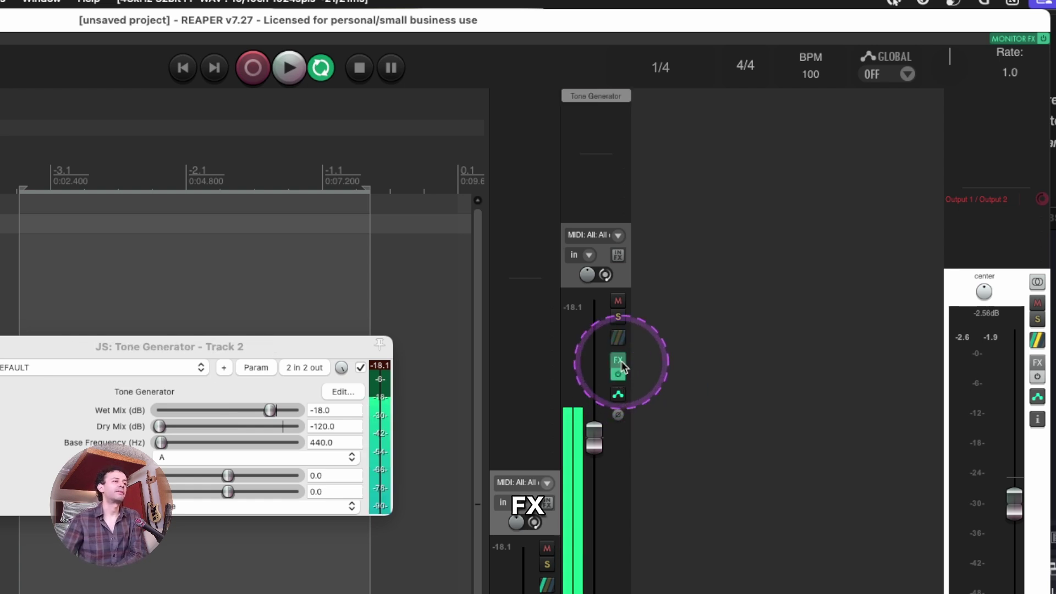
- Open the tone generator track's FX chain in place of the floating plug-in window, and move it clear of the mixer strips
{"action": "left_click", "coordinate": [618, 359]}
{"action": "left_click_drag", "start_coordinate": [626, 527], "coordinate": [588, 289]}
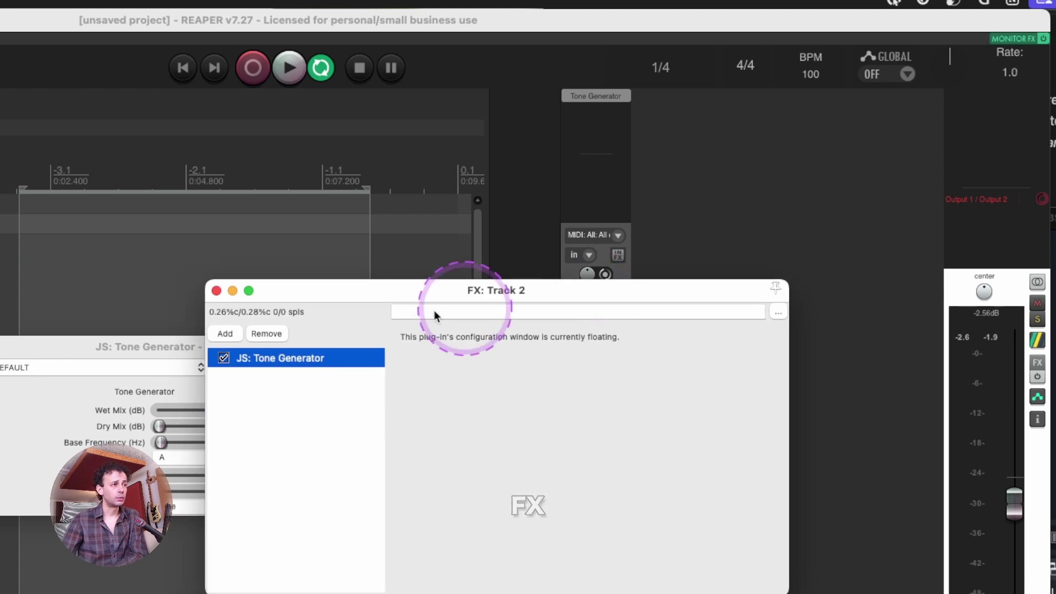
{"action": "left_click", "coordinate": [0, 346]}
{"action": "left_click_drag", "start_coordinate": [467, 292], "coordinate": [88, 215]}
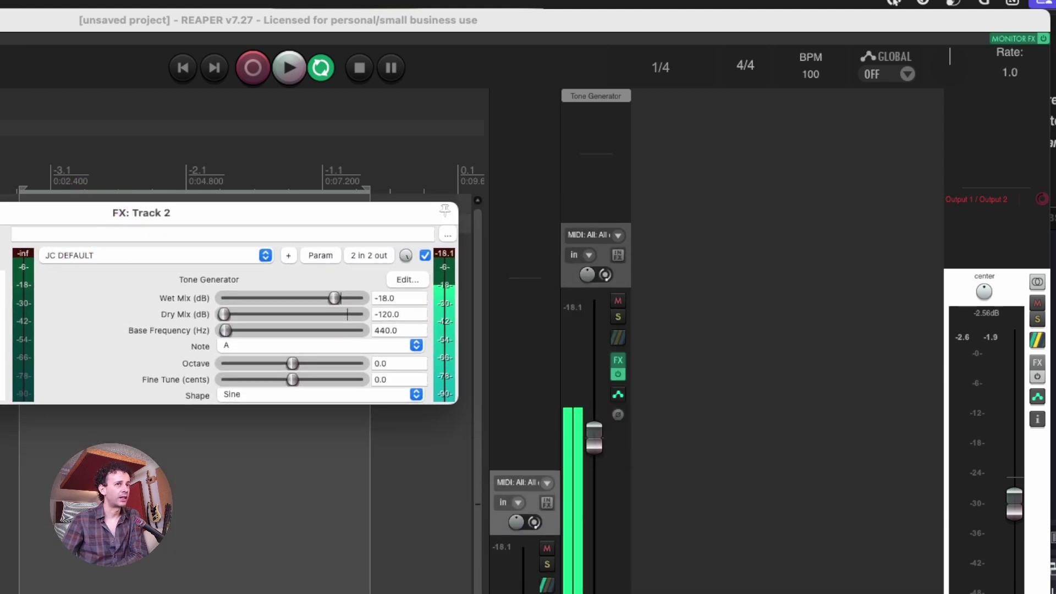
- Move the tone generator track's FX chain window to view its plug-in list, and close the window
{"action": "left_click_drag", "start_coordinate": [1, 209], "coordinate": [341, 207]}
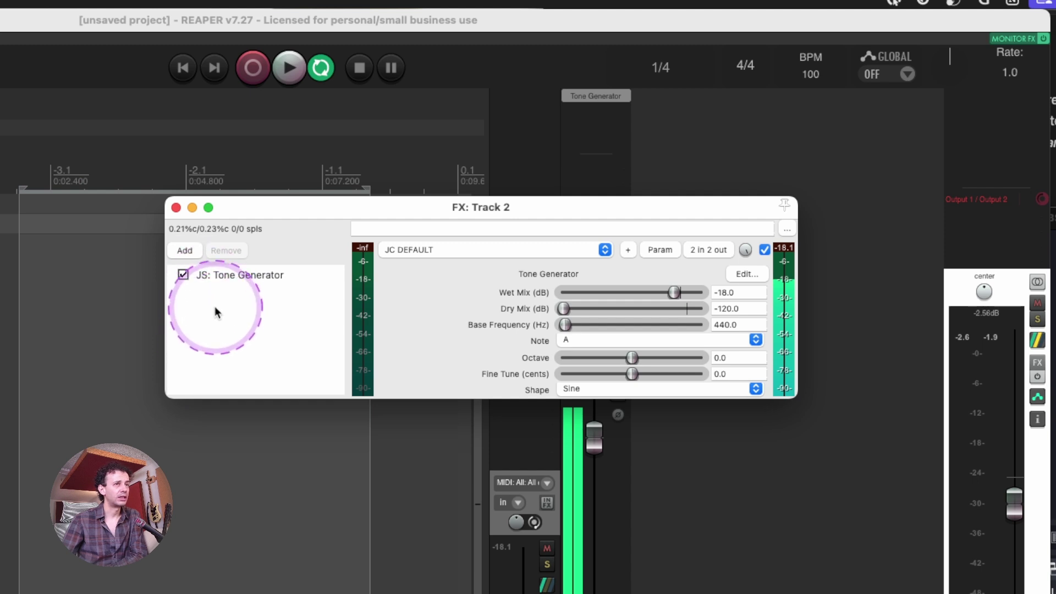
{"action": "left_click_drag", "start_coordinate": [271, 205], "coordinate": [48, 221]}
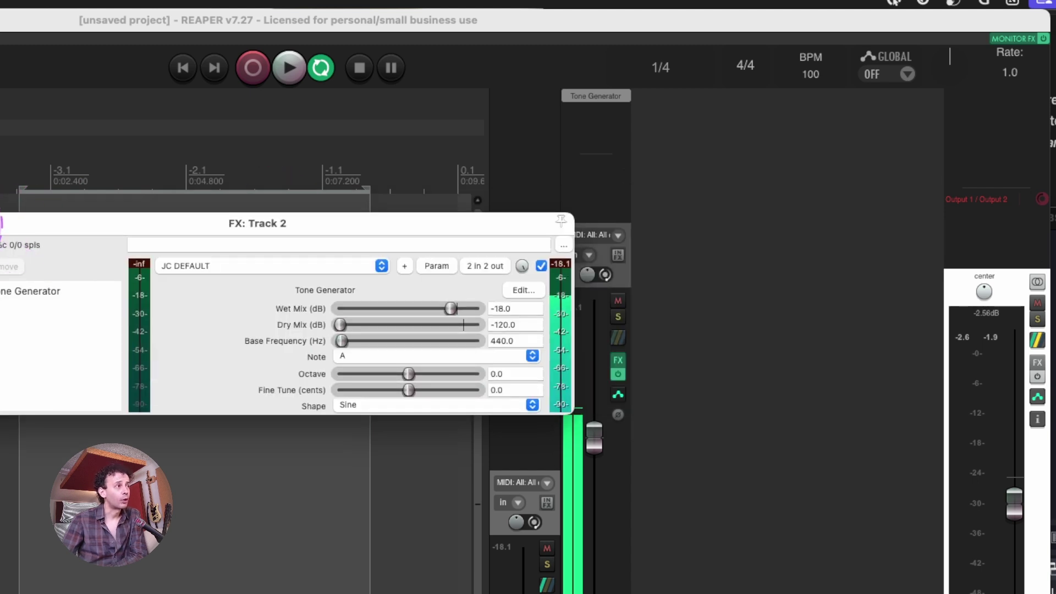
{"action": "left_click", "coordinate": [0, 223]}
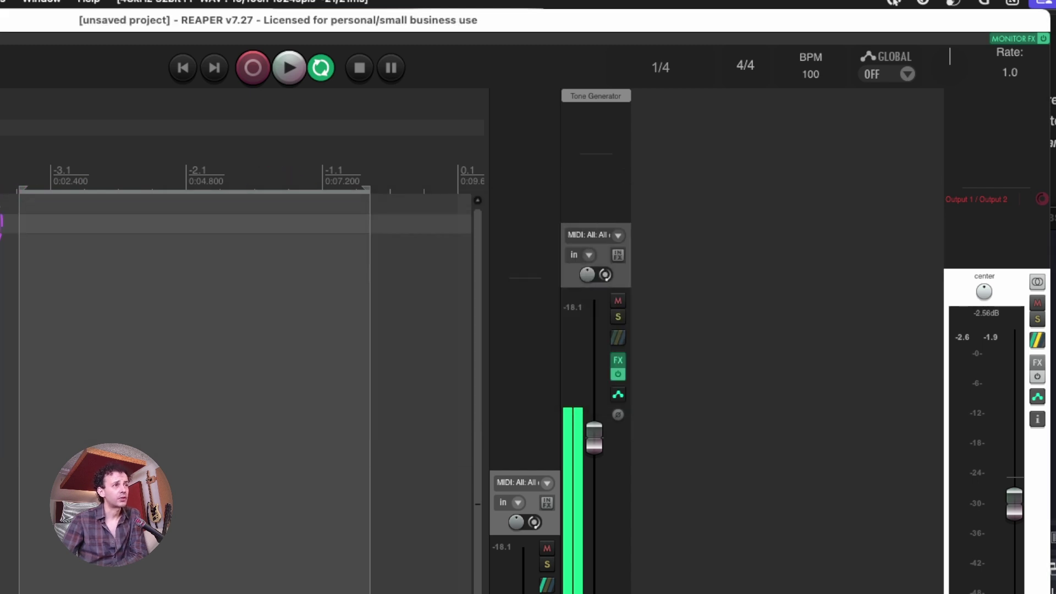
{"action": "left_click", "coordinate": [617, 366]}
{"action": "left_click", "coordinate": [235, 264]}
{"action": "left_click", "coordinate": [694, 429]}
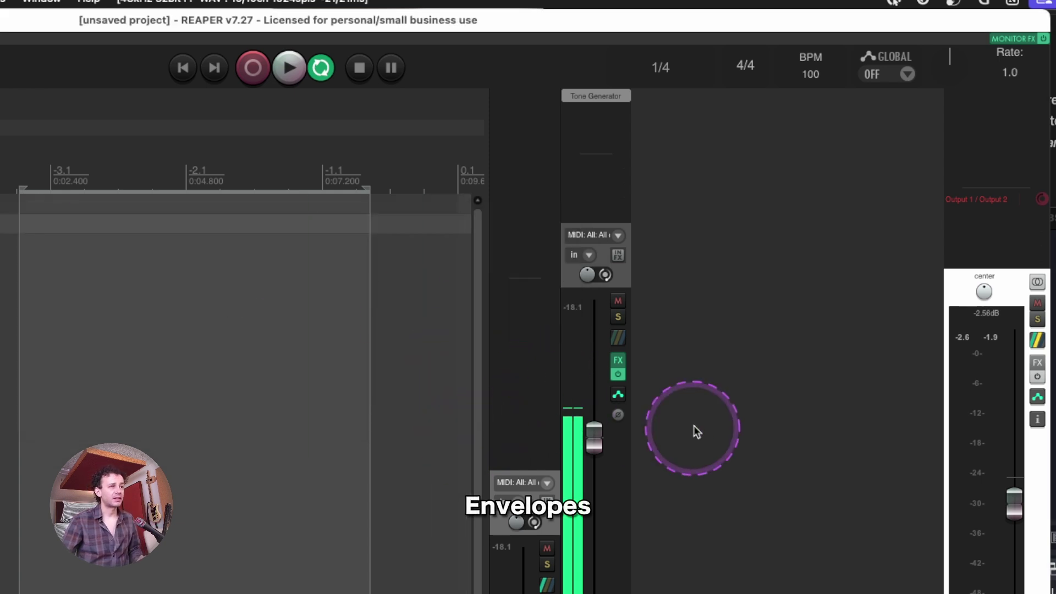
- Activate the tone generator track's Pan, Wet Mix, Note, Volume (Pre-FX), Width (Pre-FX) and Trim Volume envelopes, and close the envelopes window
{"action": "left_click", "coordinate": [619, 395]}
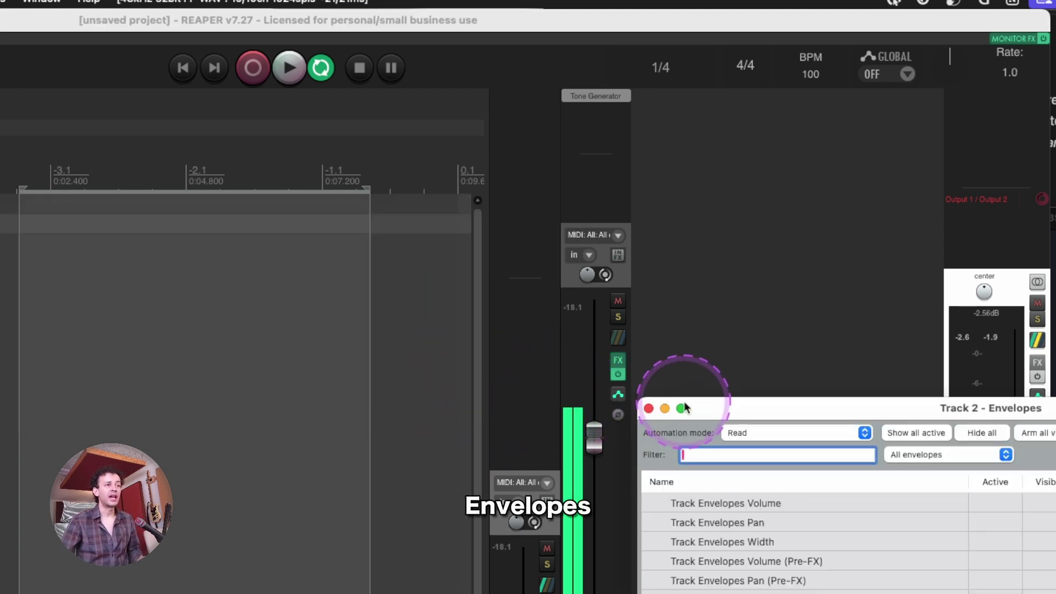
{"action": "left_click_drag", "start_coordinate": [684, 407], "coordinate": [288, 131]}
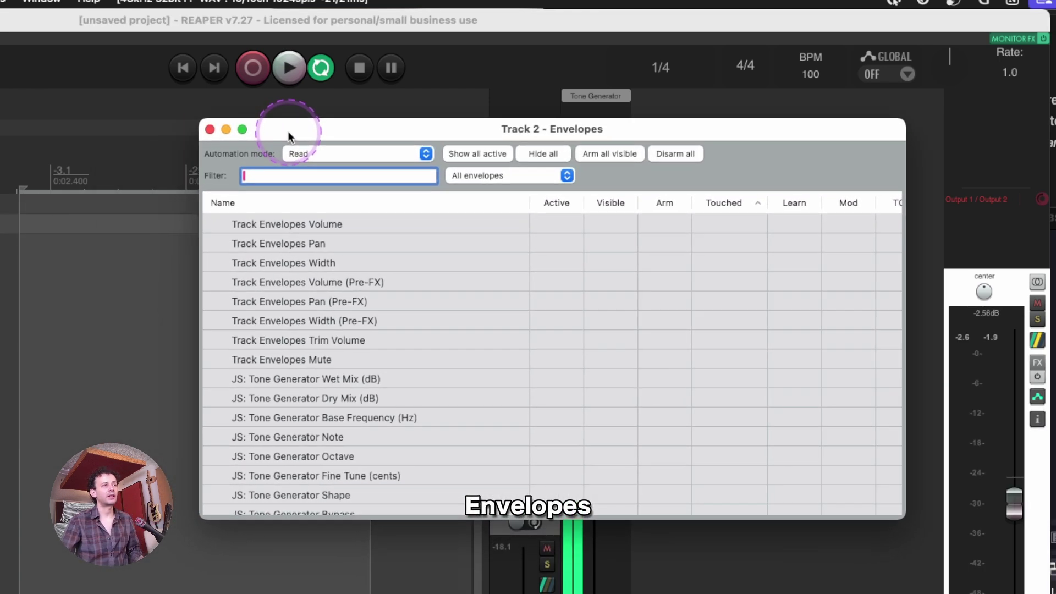
{"action": "scroll", "coordinate": [414, 309], "scroll_direction": "up", "scroll_amount": 2}
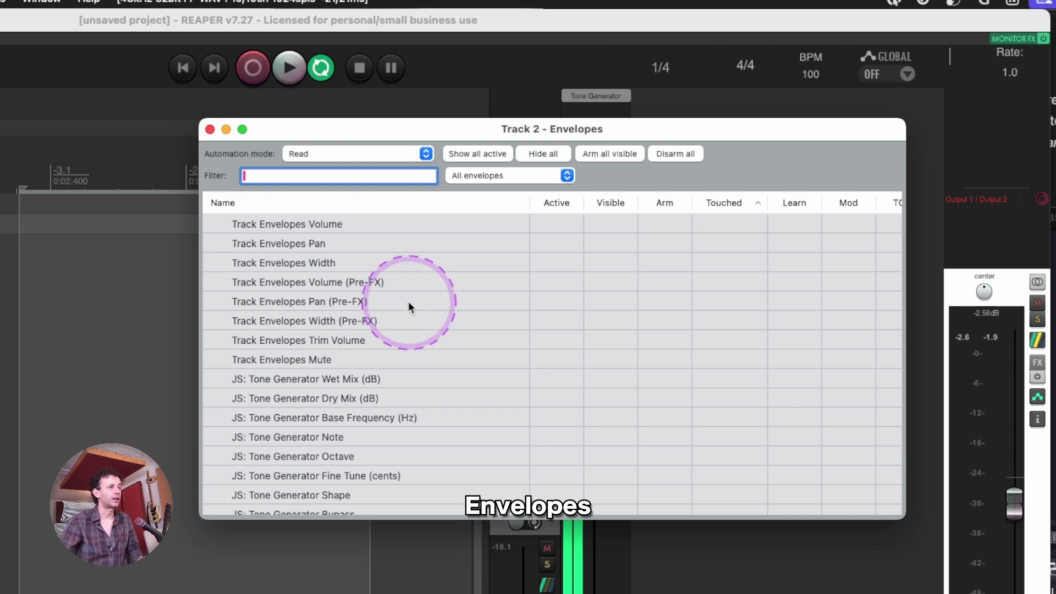
{"action": "left_click", "coordinate": [555, 238]}
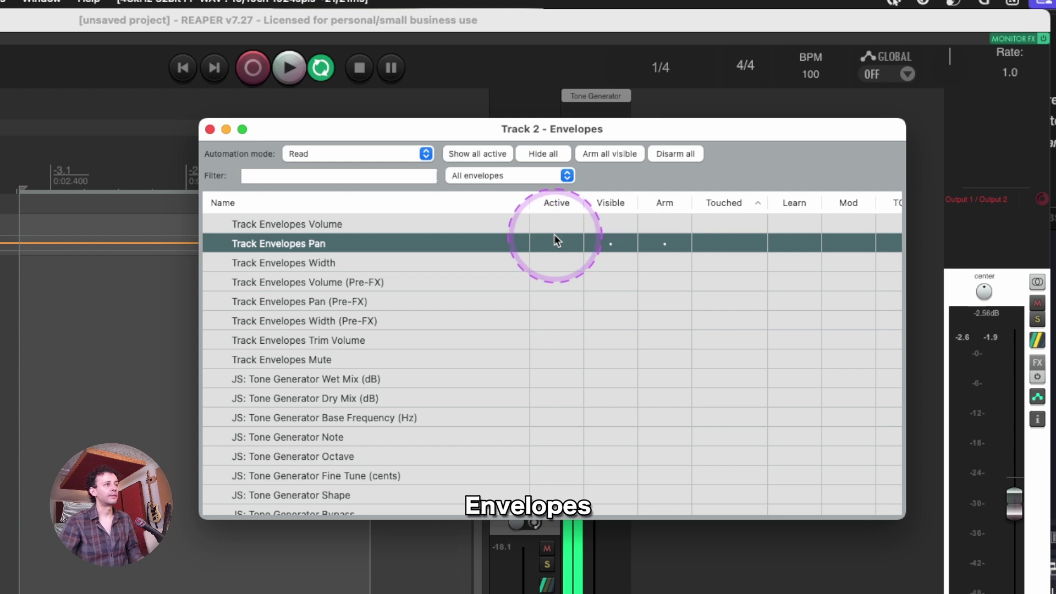
{"action": "left_click_drag", "start_coordinate": [402, 127], "coordinate": [411, 193]}
{"action": "left_click", "coordinate": [635, 448]}
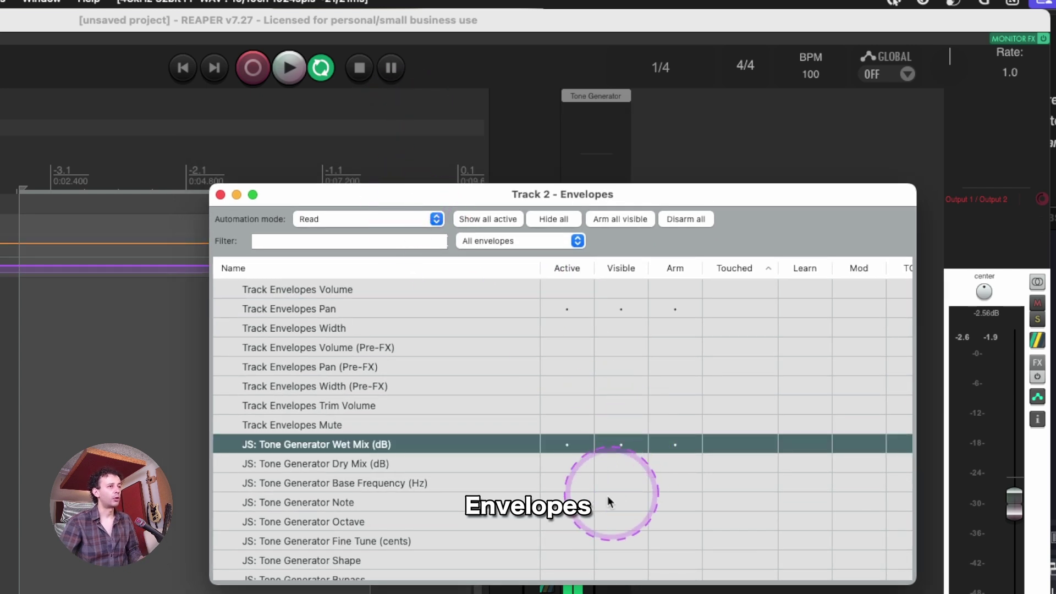
{"action": "left_click", "coordinate": [607, 500]}
{"action": "left_click", "coordinate": [573, 352]}
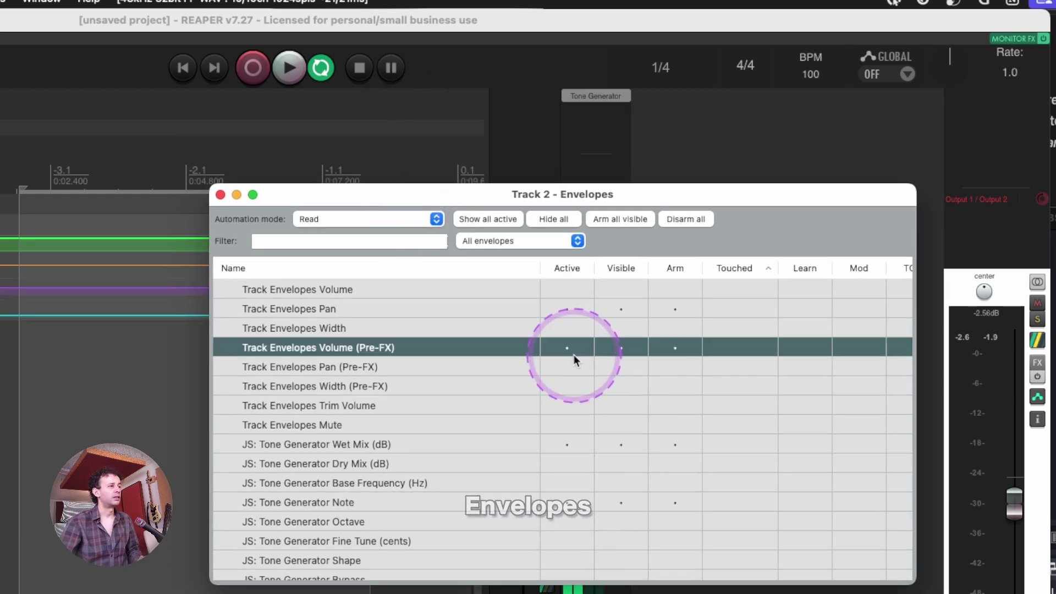
{"action": "left_click", "coordinate": [565, 388]}
{"action": "left_click", "coordinate": [568, 407]}
{"action": "left_click", "coordinate": [221, 194]}
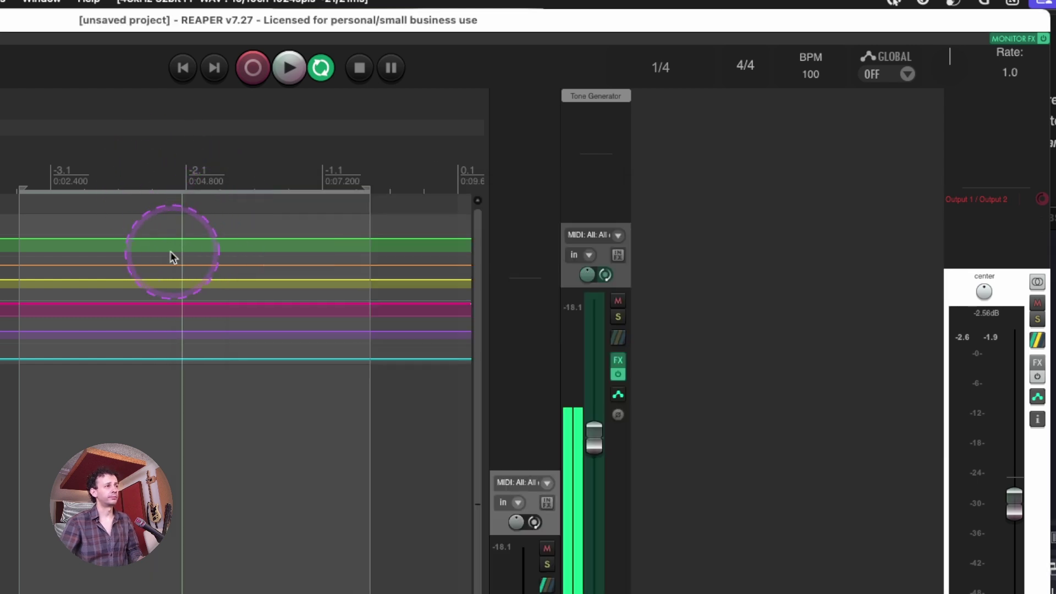
- Draw freehand automation across the tone generator track's envelope lanes, including Pre-FX volume, pan and Pre-FX width
{"action": "mouse_move", "coordinate": [101, 239]}
{"action": "left_mouse_down"}
{"action": "mouse_move", "coordinate": [183, 264]}
{"action": "mouse_move", "coordinate": [257, 238]}
{"action": "left_mouse_up"}
{"action": "left_click", "coordinate": [196, 279]}
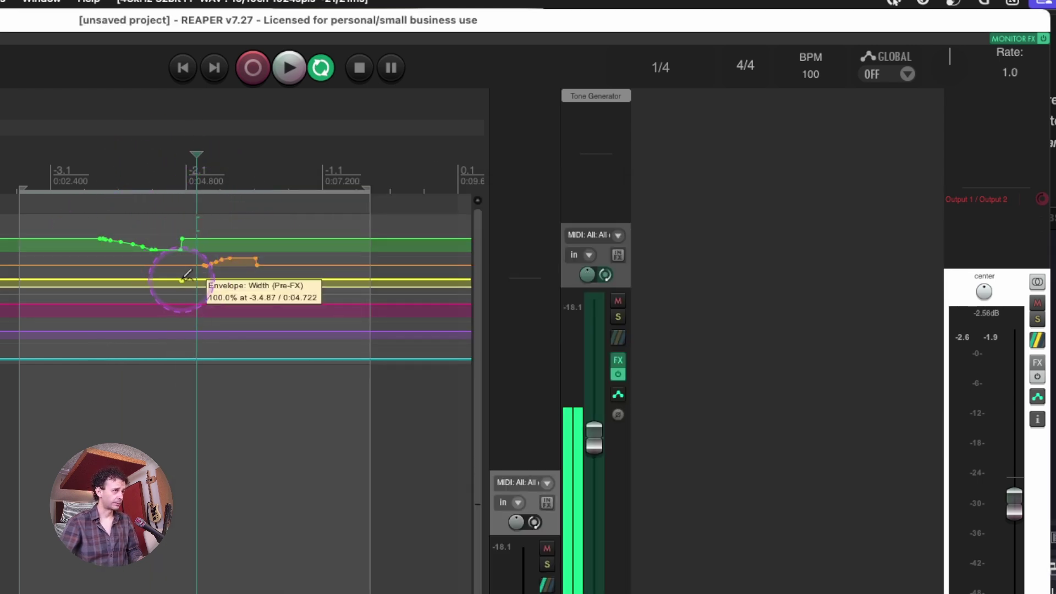
{"action": "left_click_drag", "start_coordinate": [182, 280], "coordinate": [46, 296]}
{"action": "left_click_drag", "start_coordinate": [274, 303], "coordinate": [417, 377]}
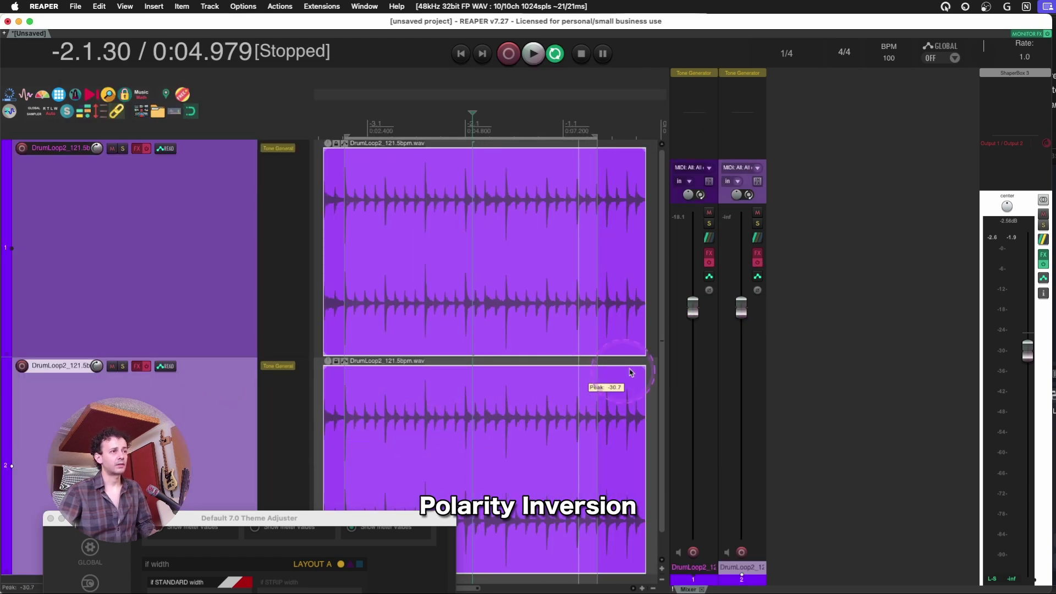
- Widen the arrange view and apply Invert phase to the drum loop item on track 2
{"action": "left_click_drag", "start_coordinate": [667, 341], "coordinate": [851, 340]}
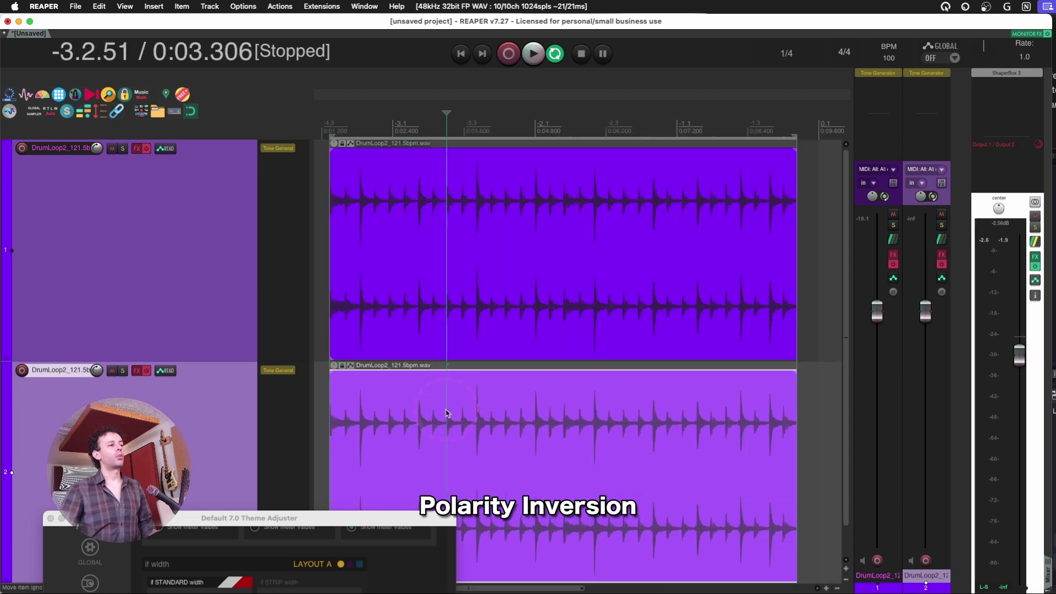
{"action": "double_click", "coordinate": [446, 412]}
{"action": "left_click_drag", "start_coordinate": [404, 142], "coordinate": [230, 127]}
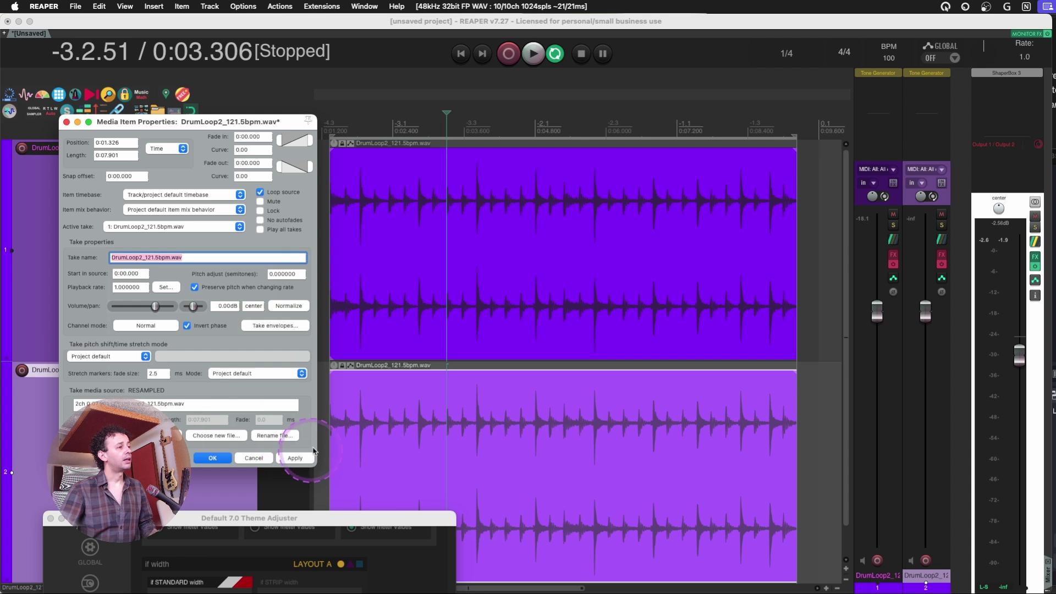
{"action": "left_click_drag", "start_coordinate": [359, 250], "coordinate": [383, 421]}
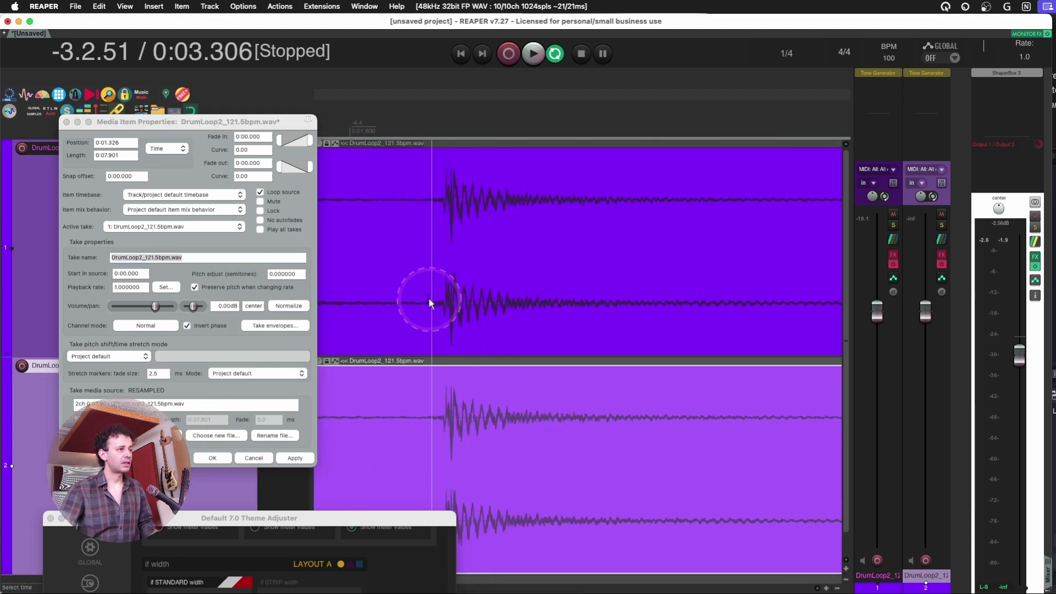
{"action": "scroll", "coordinate": [566, 435], "scroll_direction": "up", "scroll_amount": 3}
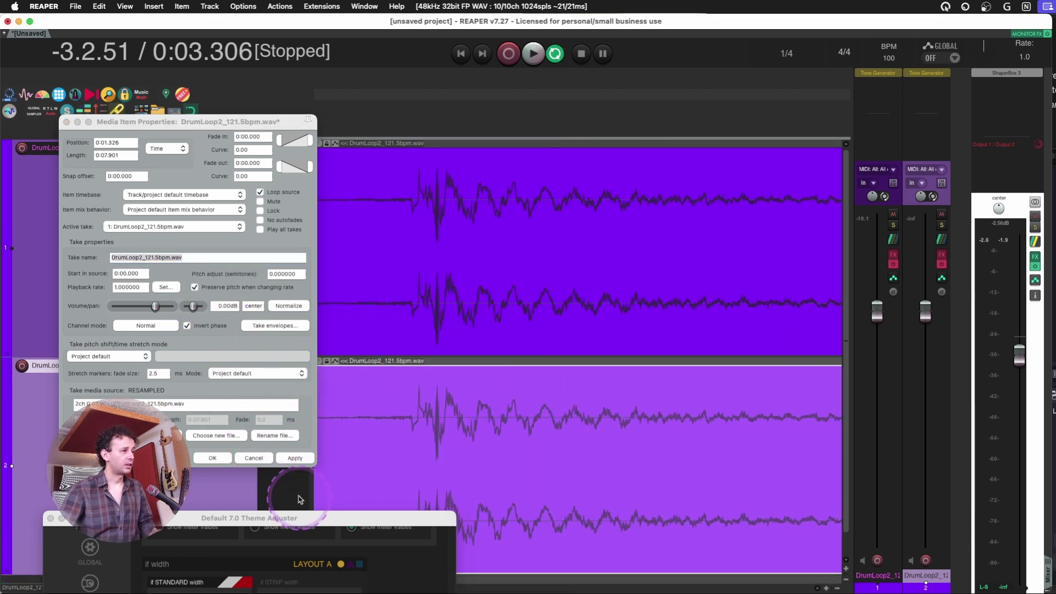
{"action": "left_click", "coordinate": [297, 458]}
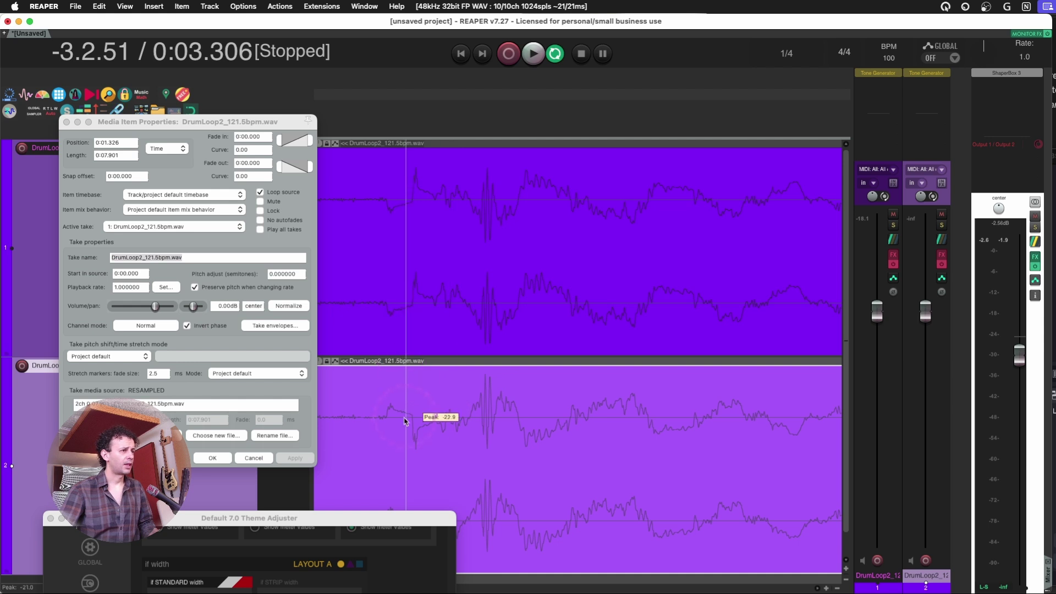
- Compare the drum loop waveforms of both tracks at sample level, and close the media item properties
{"action": "scroll", "coordinate": [464, 425], "scroll_direction": "up", "scroll_amount": 4}
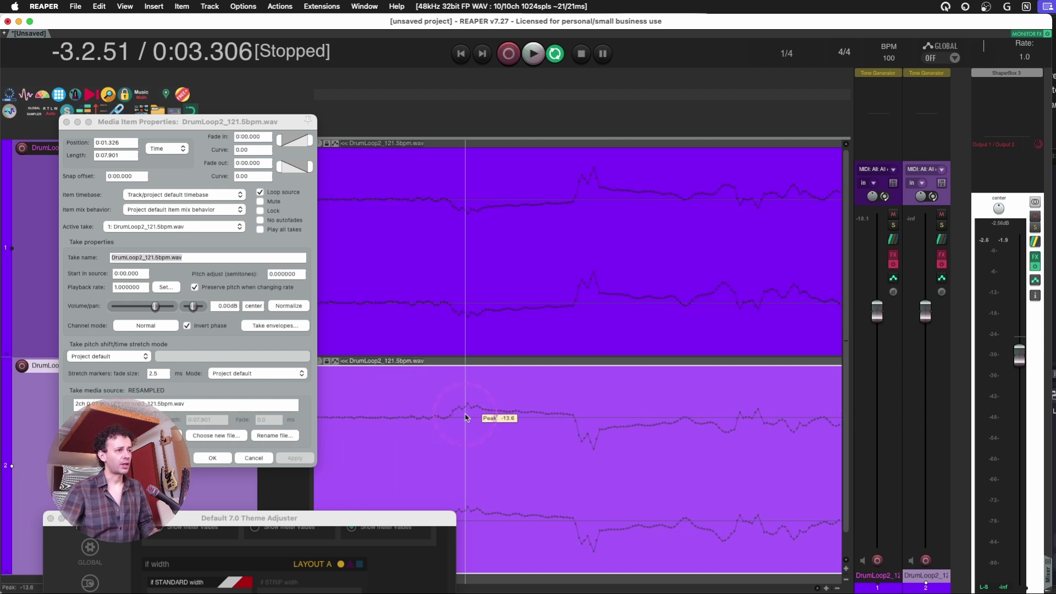
{"action": "scroll", "coordinate": [465, 418], "scroll_direction": "up", "scroll_amount": 6}
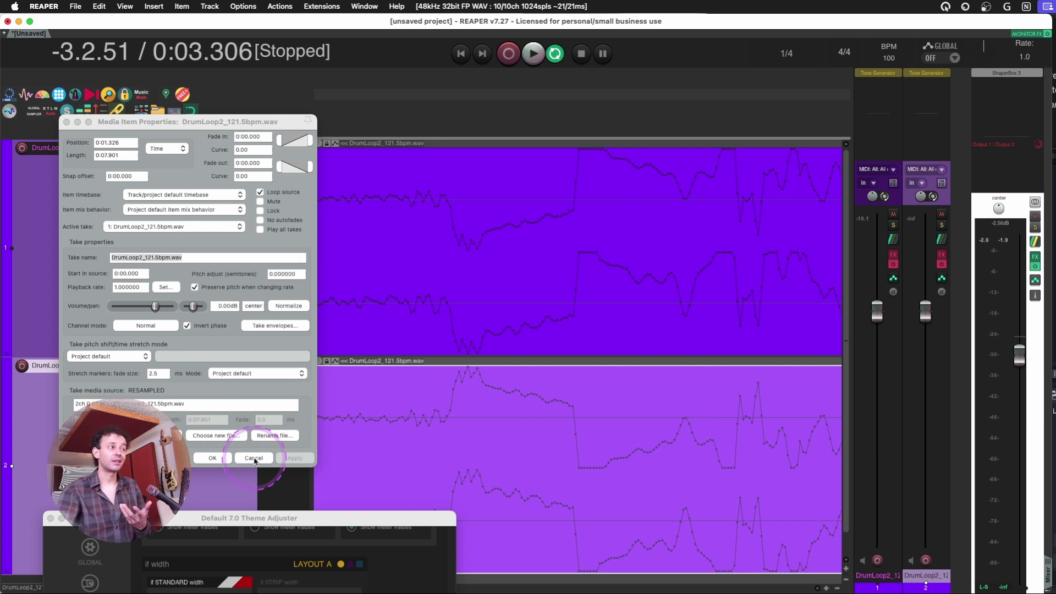
{"action": "left_click", "coordinate": [530, 432]}
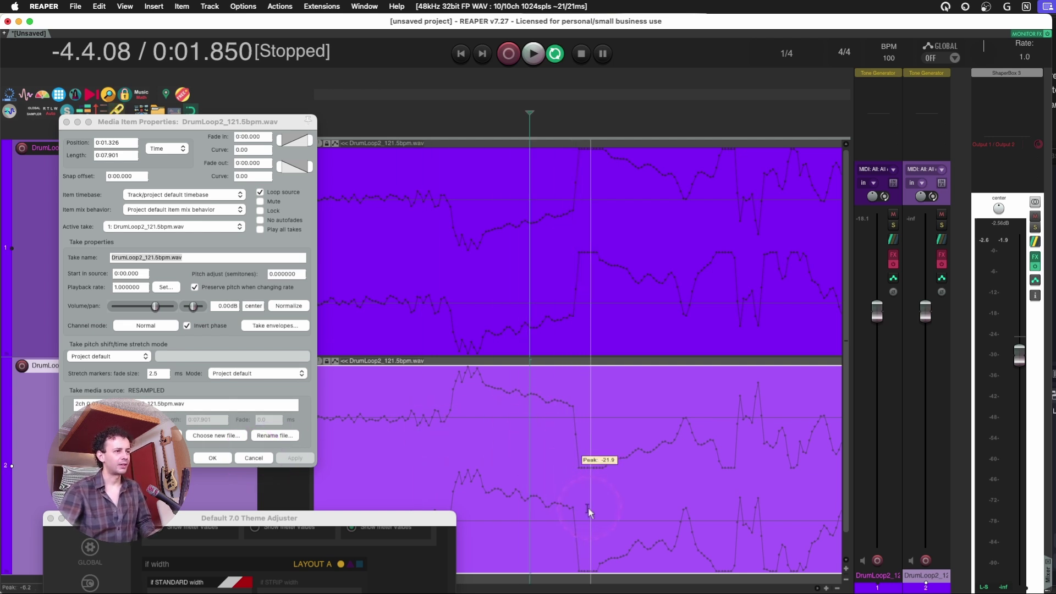
{"action": "mouse_move", "coordinate": [597, 413]}
{"action": "left_mouse_down"}
{"action": "mouse_move", "coordinate": [425, 399]}
{"action": "mouse_move", "coordinate": [704, 423]}
{"action": "mouse_move", "coordinate": [601, 421]}
{"action": "left_mouse_up"}
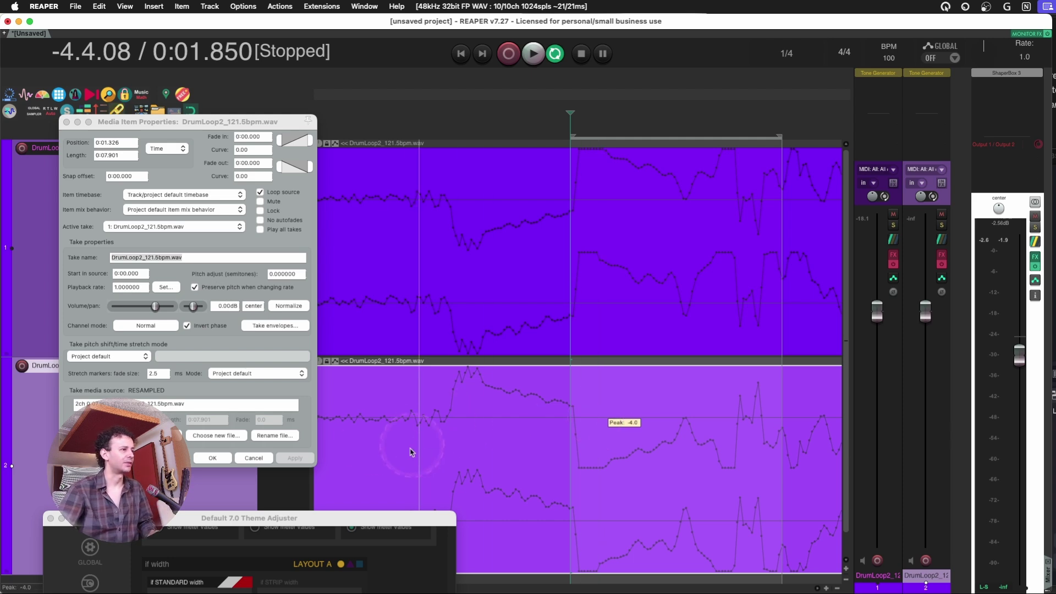
{"action": "left_click", "coordinate": [257, 462]}
{"action": "left_click", "coordinate": [253, 457]}
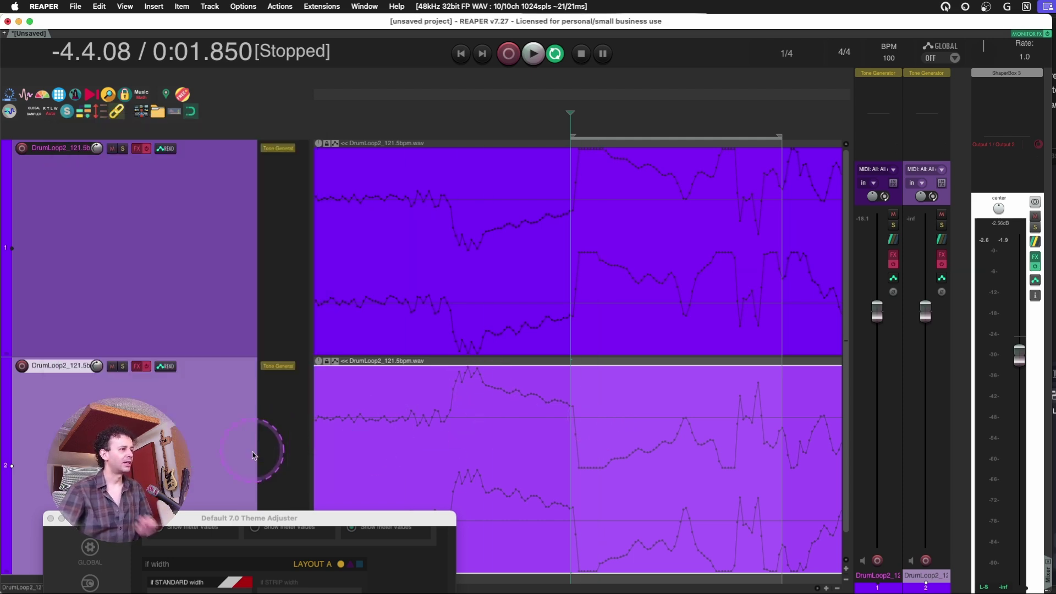
{"action": "left_click_drag", "start_coordinate": [442, 433], "coordinate": [444, 432]}
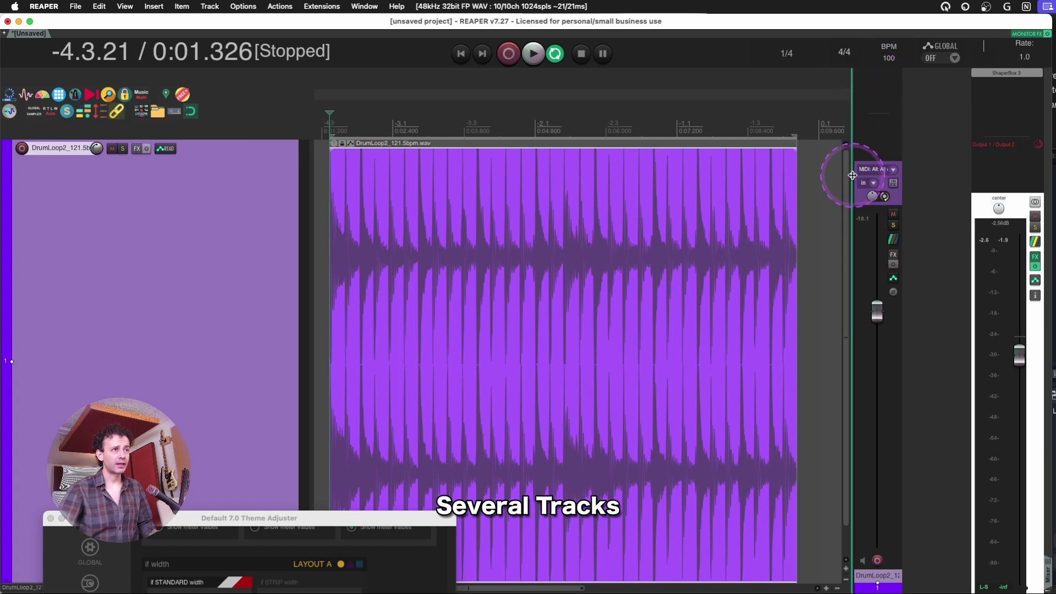
- Widen the mixer over the arrange view and move the Theme Adjuster window over the track list
{"action": "left_click_drag", "start_coordinate": [851, 165], "coordinate": [427, 165]}
{"action": "left_click", "coordinate": [605, 238]}
{"action": "left_click", "coordinate": [230, 469]}
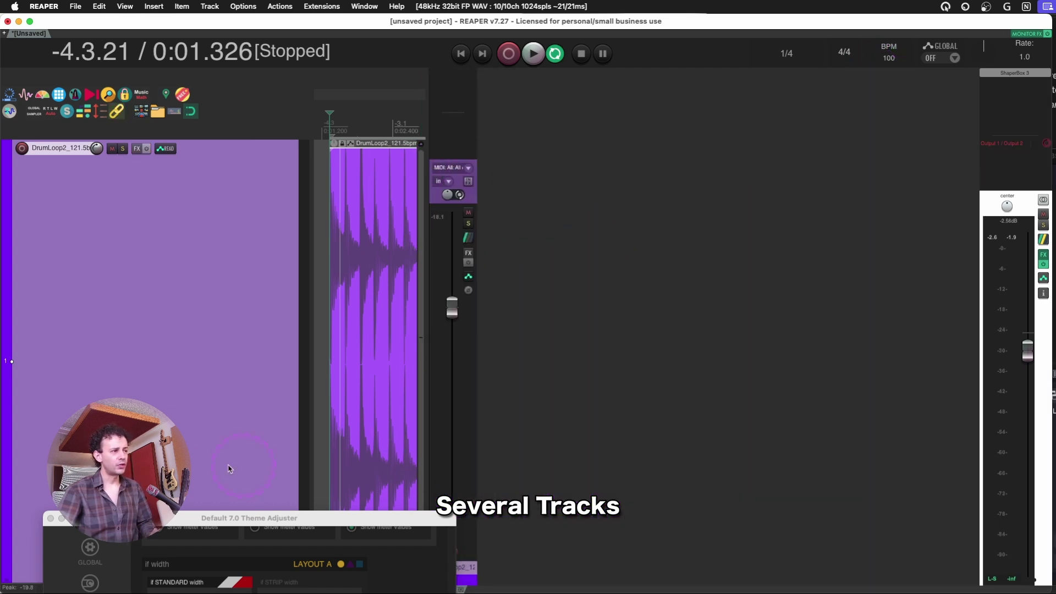
{"action": "left_click_drag", "start_coordinate": [196, 520], "coordinate": [163, 133]}
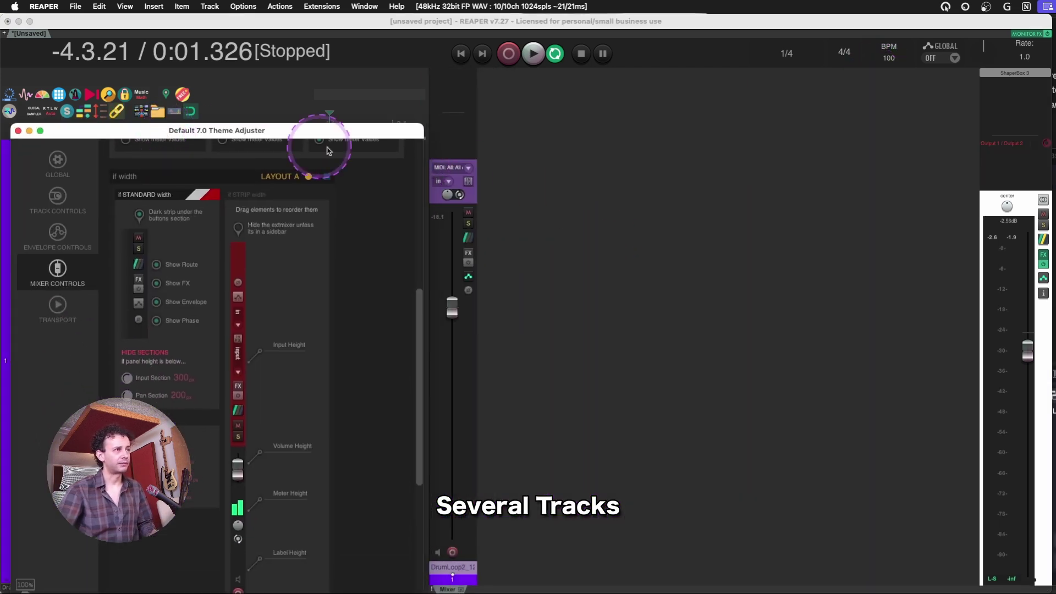
{"action": "left_click_drag", "start_coordinate": [428, 114], "coordinate": [458, 122]}
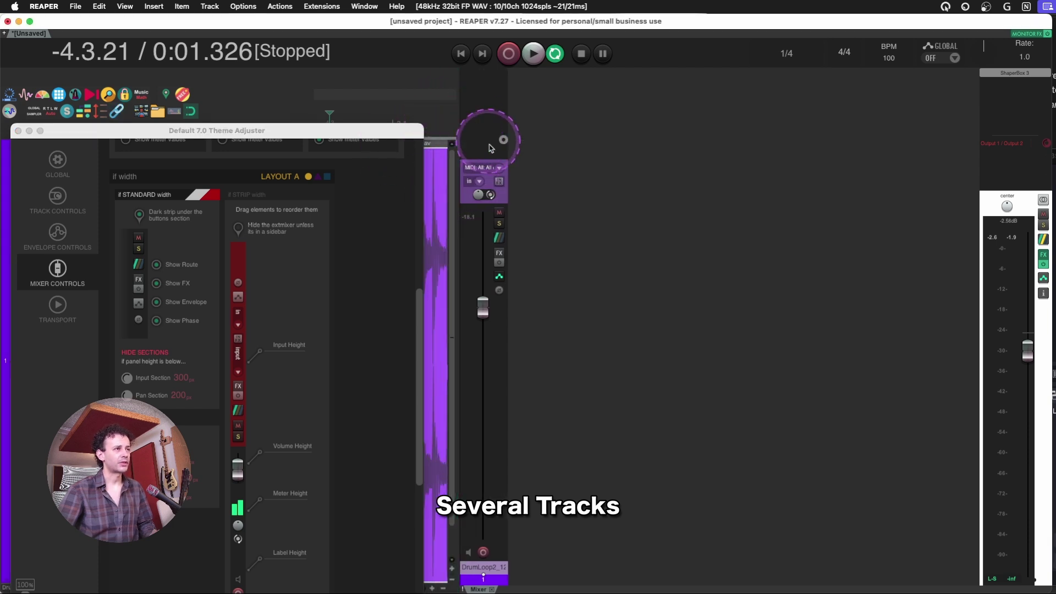
- Add new empty tracks in the mixer and delete the drum loop track
{"action": "key", "text": "super+t"}
{"action": "double_click", "coordinate": [606, 191]}
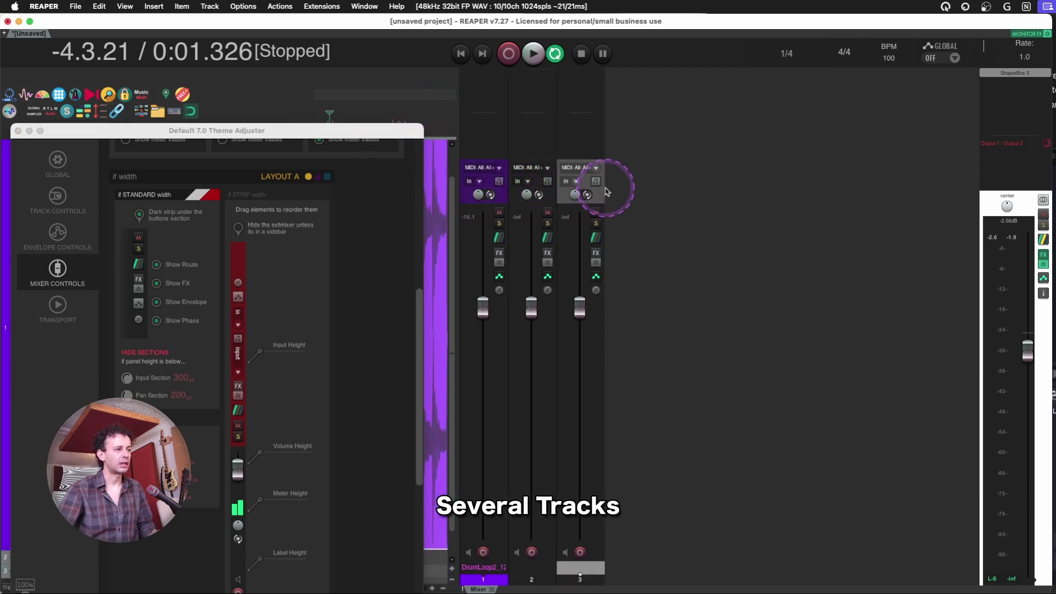
{"action": "left_click", "coordinate": [646, 202]}
{"action": "left_click", "coordinate": [500, 196]}
{"action": "key", "text": "Delete"}
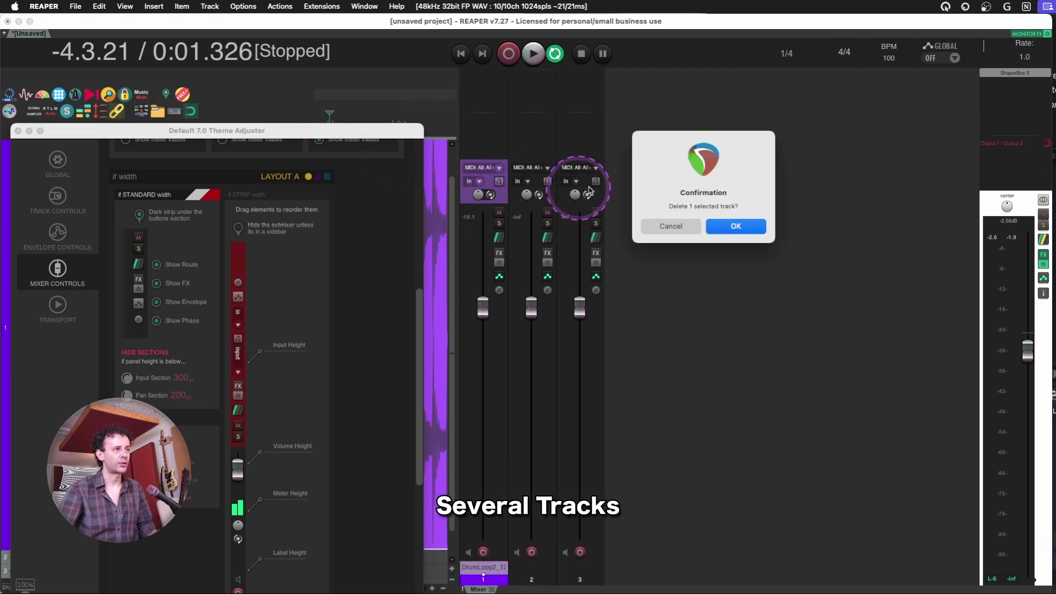
{"action": "left_click", "coordinate": [736, 226]}
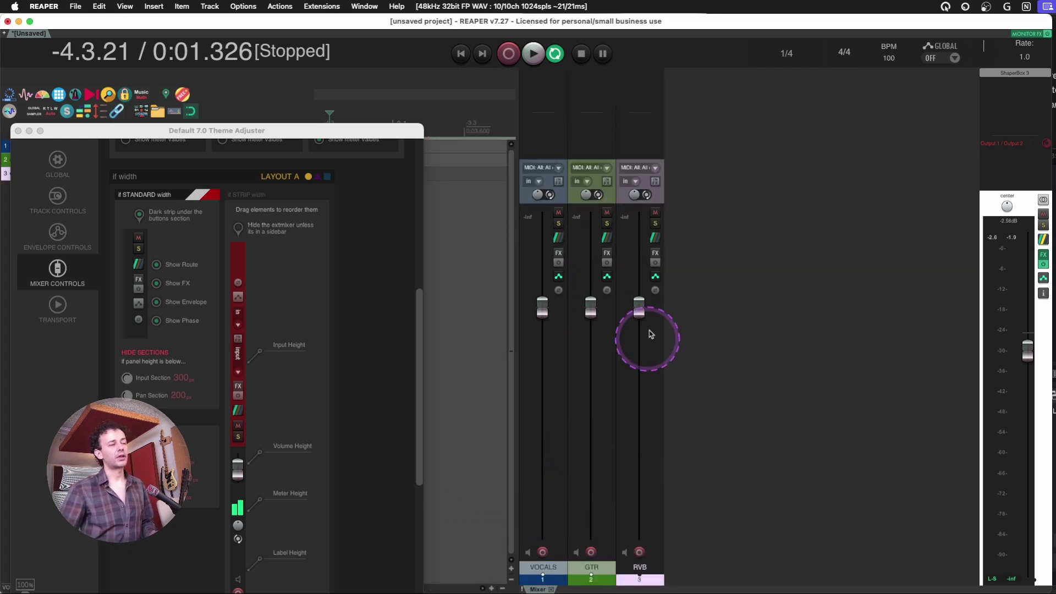
- Create sends from the VOCALS and GTR tracks to the RVB track, and undo them
{"action": "left_click", "coordinate": [563, 156]}
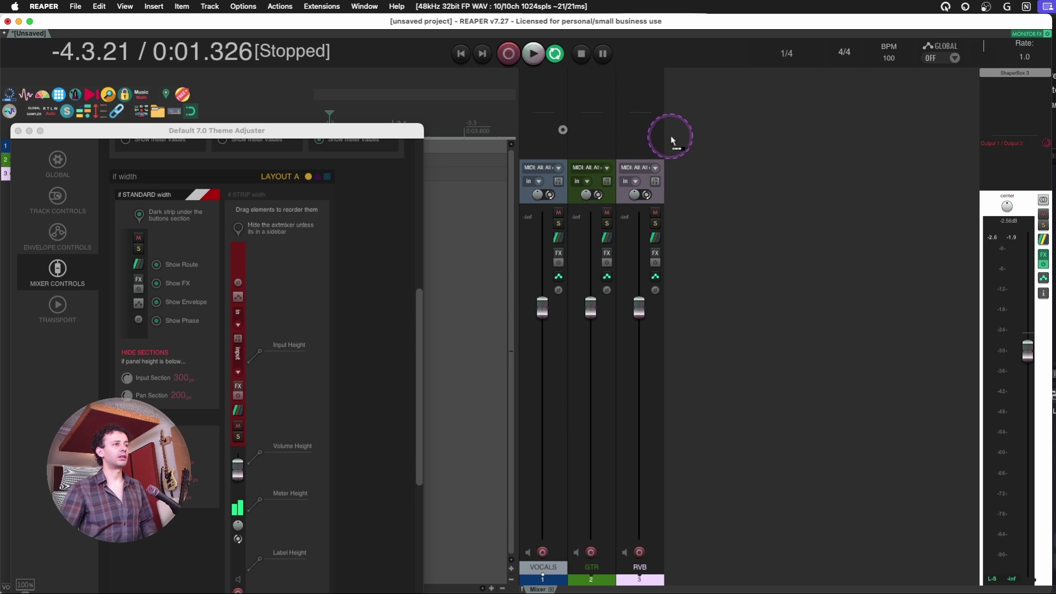
{"action": "left_click_drag", "start_coordinate": [649, 133], "coordinate": [637, 137]}
{"action": "key", "text": "Escape"}
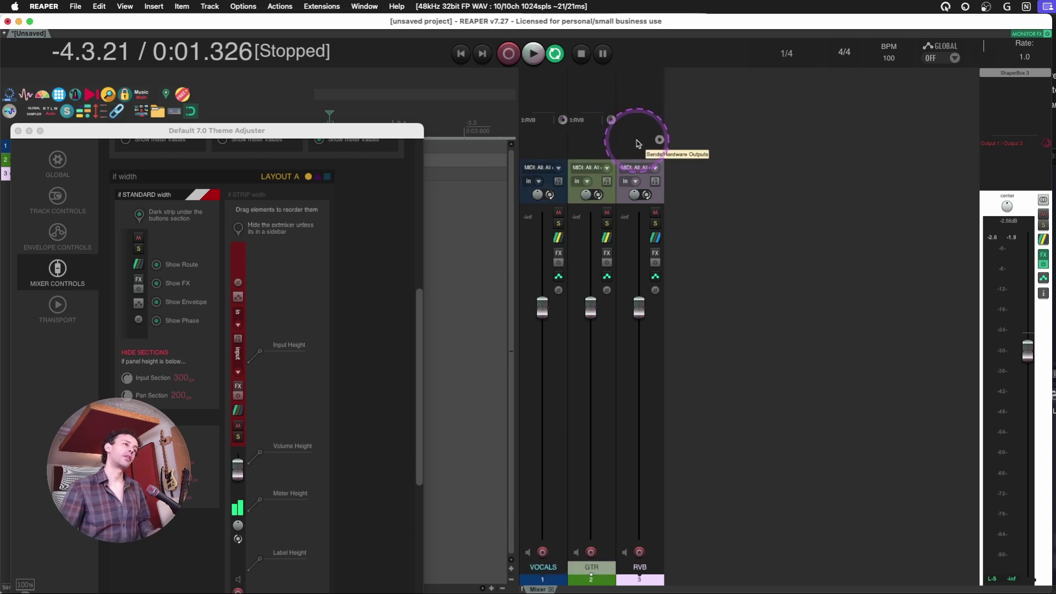
{"action": "key", "text": "super+z"}
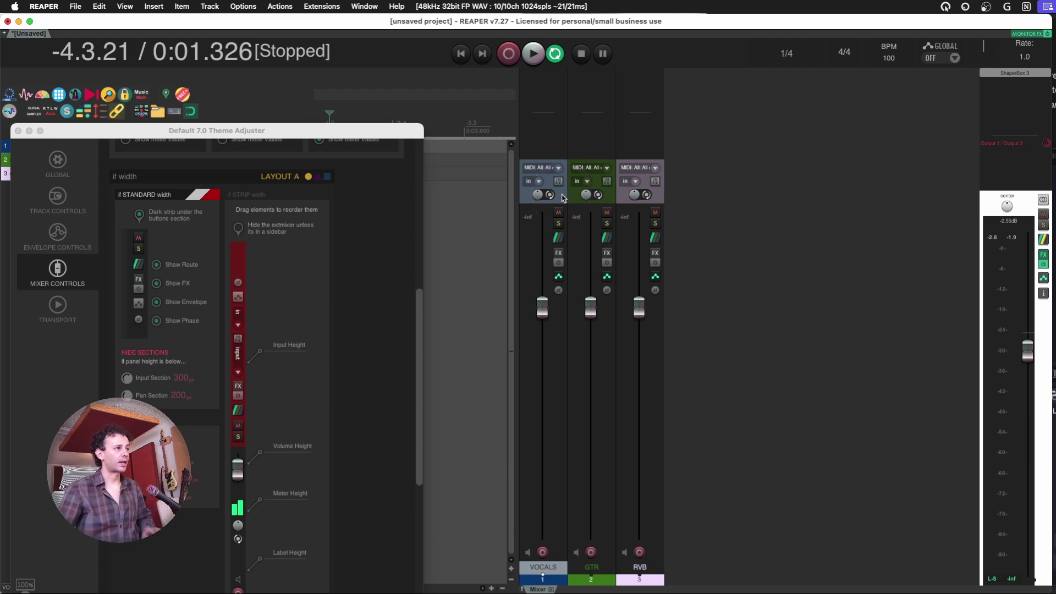
- Move the Theme Adjuster window clear of the track list and select the RVB track
{"action": "left_click_drag", "start_coordinate": [252, 156], "coordinate": [314, 397]}
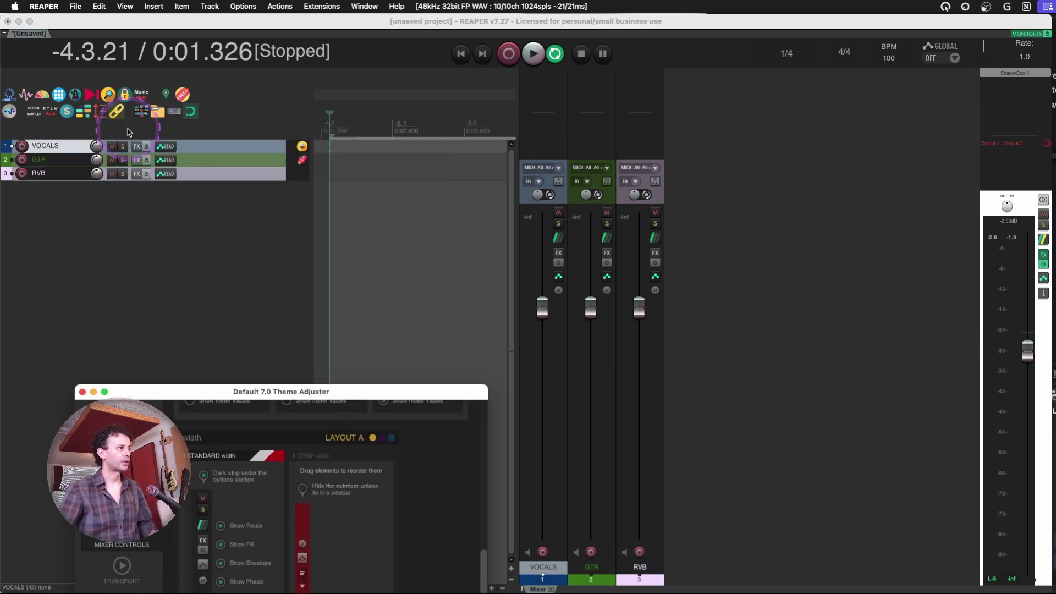
{"action": "left_click", "coordinate": [222, 179]}
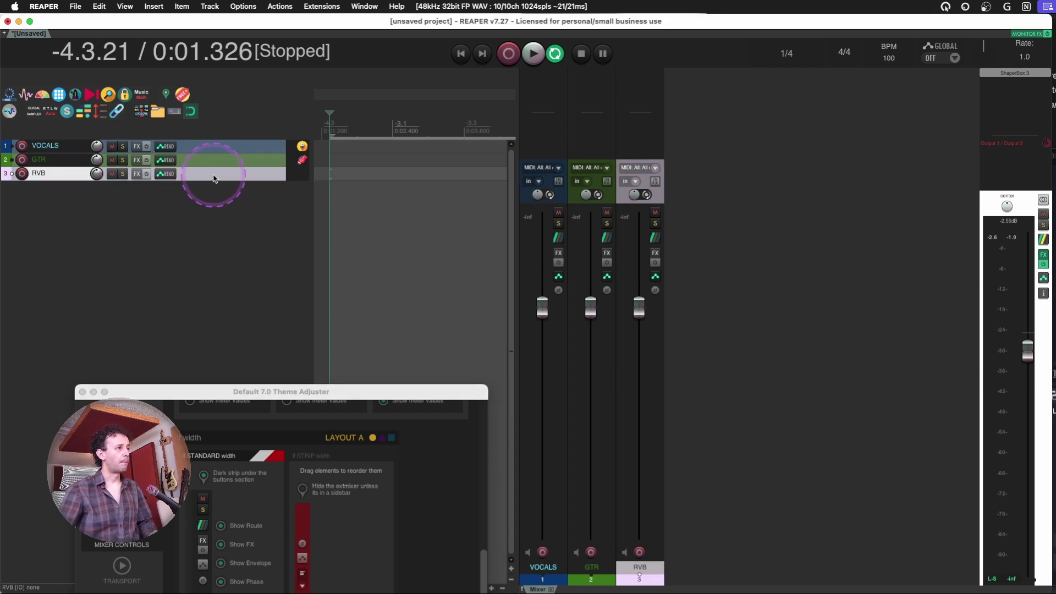
- Enlarge the track heights, move the Theme Adjuster window aside, and select the VOCALS and GTR tracks together
{"action": "scroll", "coordinate": [214, 178], "scroll_direction": "up", "scroll_amount": 5}
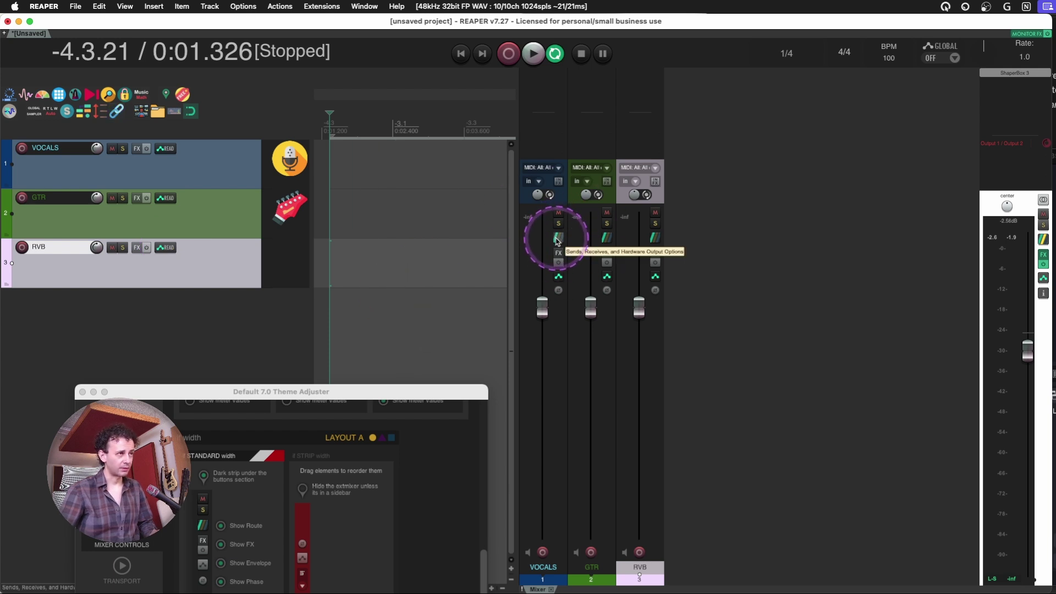
{"action": "left_click_drag", "start_coordinate": [369, 392], "coordinate": [341, 315]}
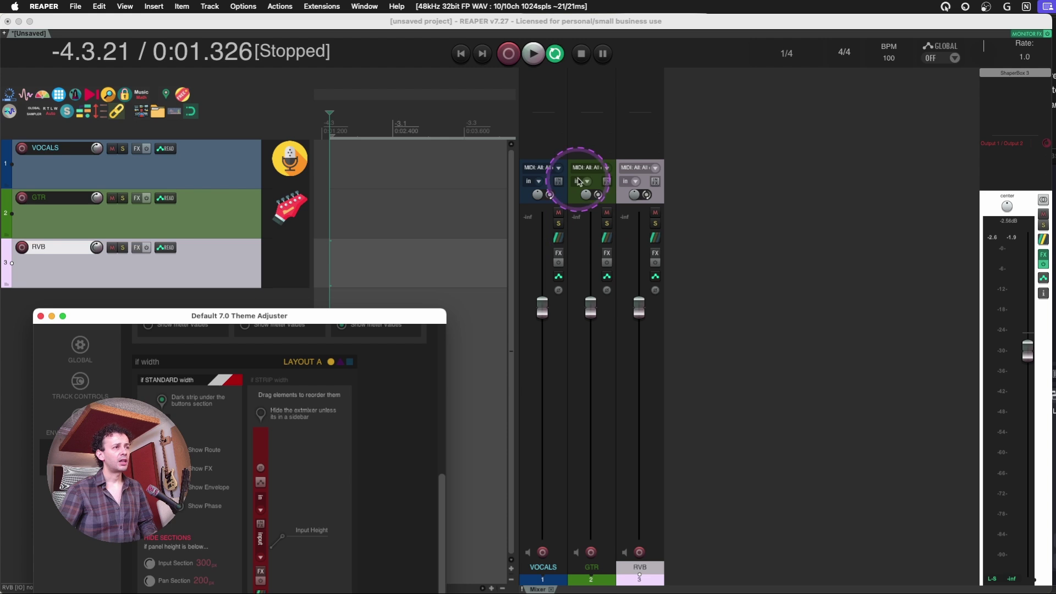
{"action": "left_click", "coordinate": [561, 199]}
{"action": "left_click", "coordinate": [574, 199], "text": "shift"}
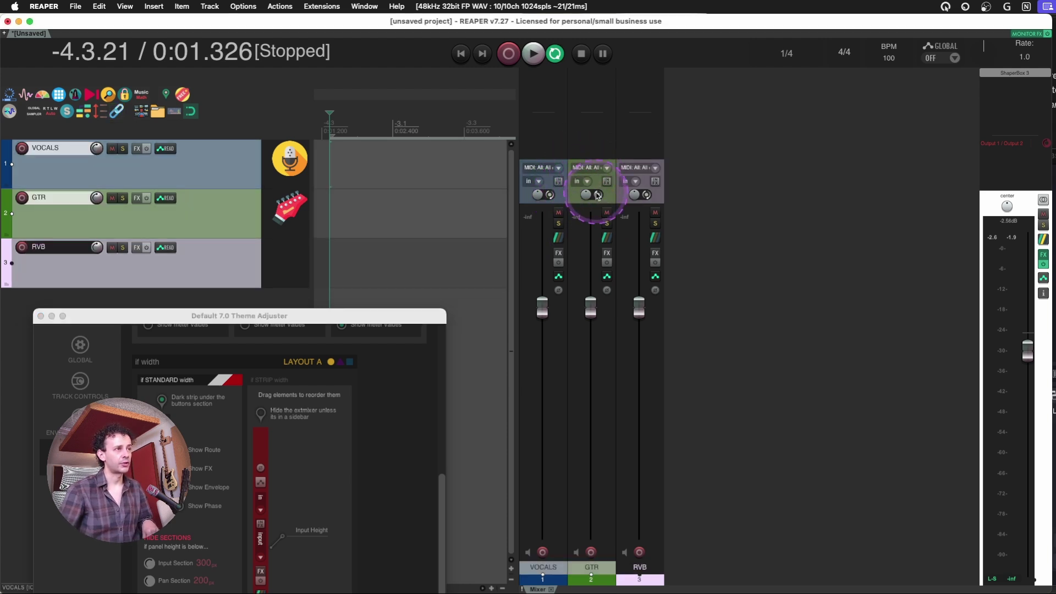
- Route the two selected tracks to the RVB track in one go, and undo the sends
{"action": "left_click", "coordinate": [650, 135]}
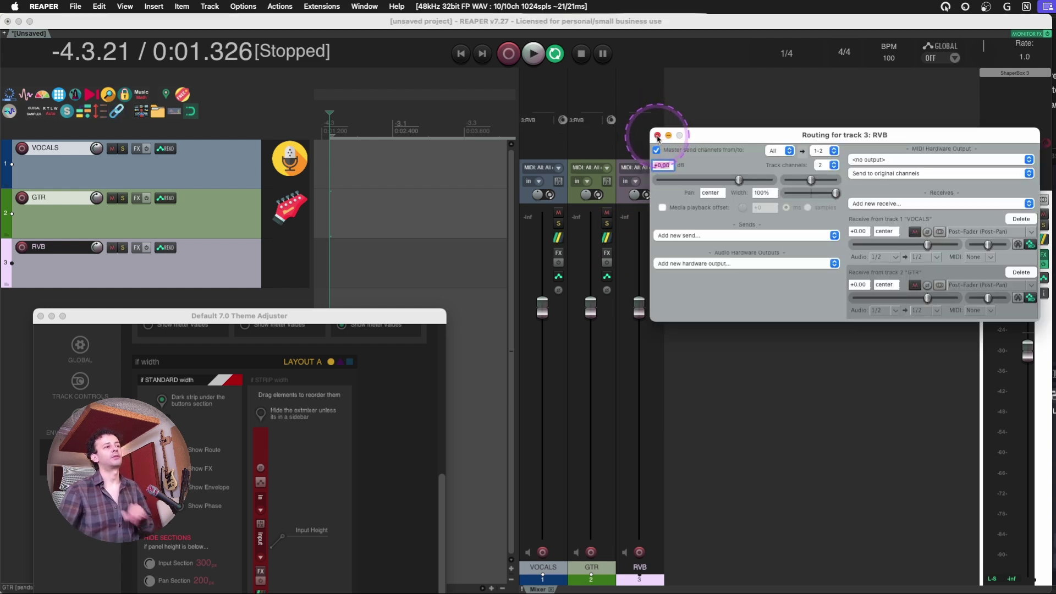
{"action": "left_click", "coordinate": [657, 135]}
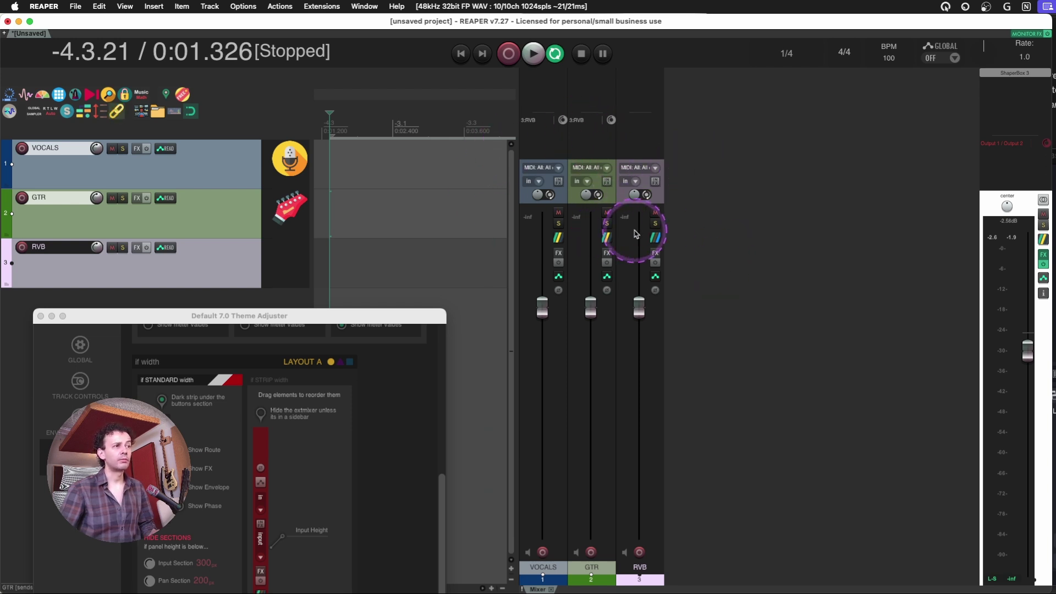
{"action": "key", "text": "super+z"}
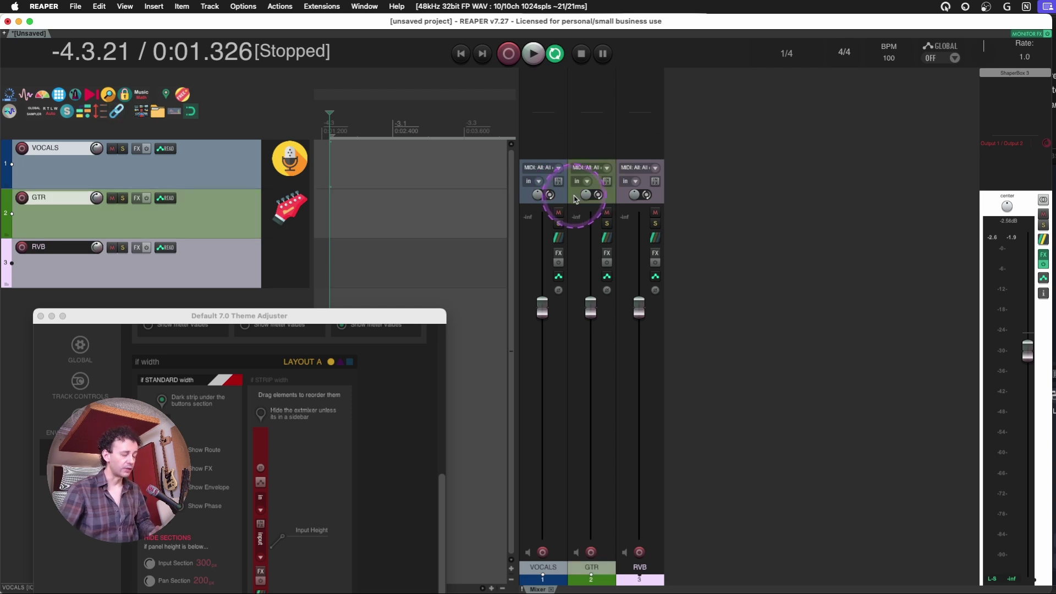
- Create sends from both selected tracks, VOCALS and GTR, to RVB and close the routing window
{"action": "left_click", "coordinate": [655, 182]}
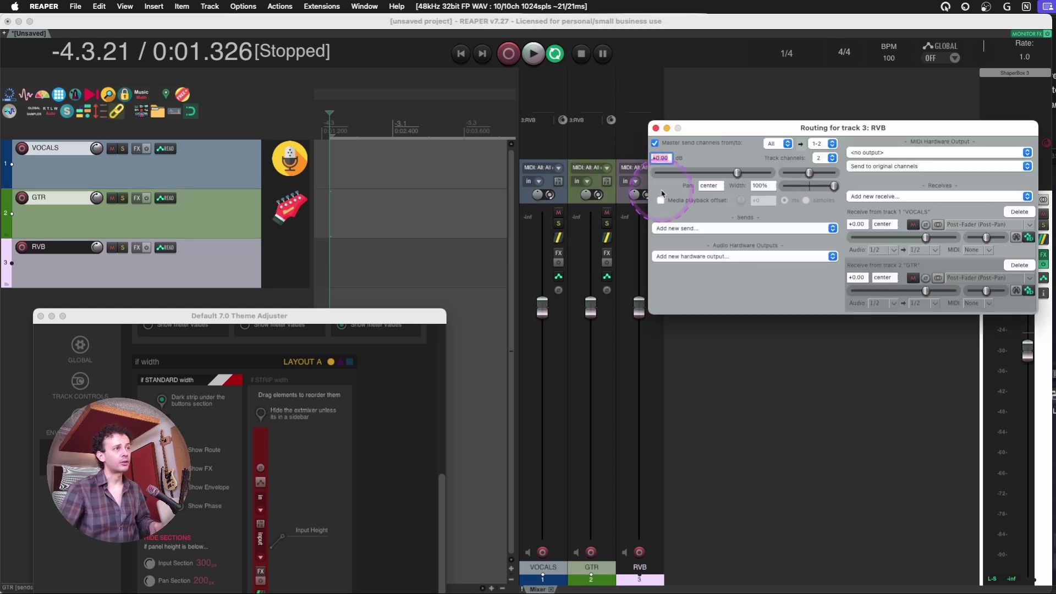
{"action": "key", "text": "Escape"}
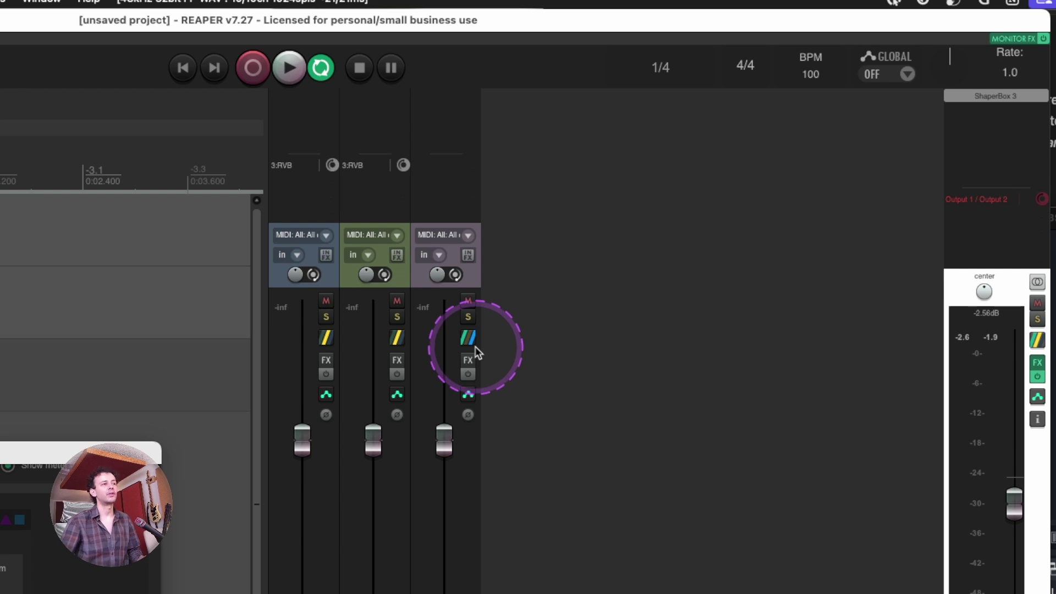
{"action": "left_click_drag", "start_coordinate": [101, 449], "coordinate": [145, 114]}
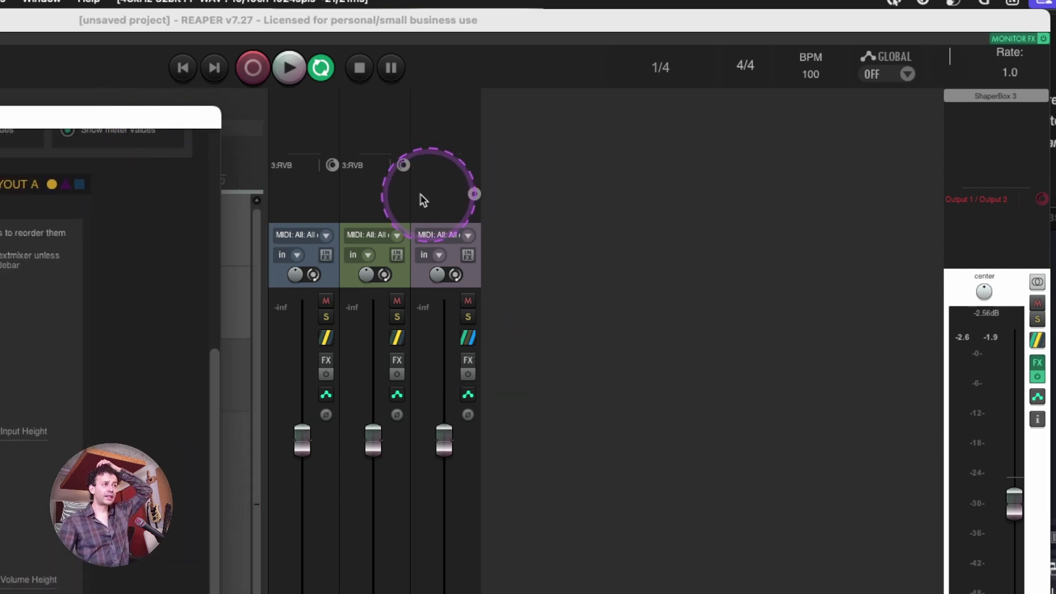
- Mute the GTR track's send to RVB and unmute it again
{"action": "left_click", "coordinate": [405, 164]}
{"action": "scroll", "coordinate": [405, 164], "scroll_direction": "down", "scroll_amount": 2}
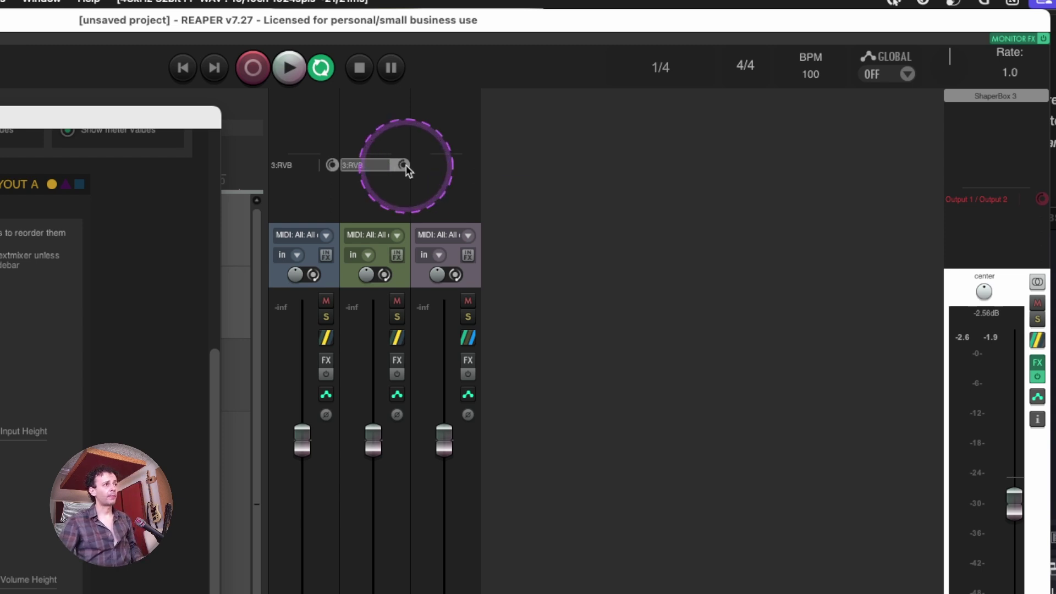
{"action": "left_click", "coordinate": [374, 168]}
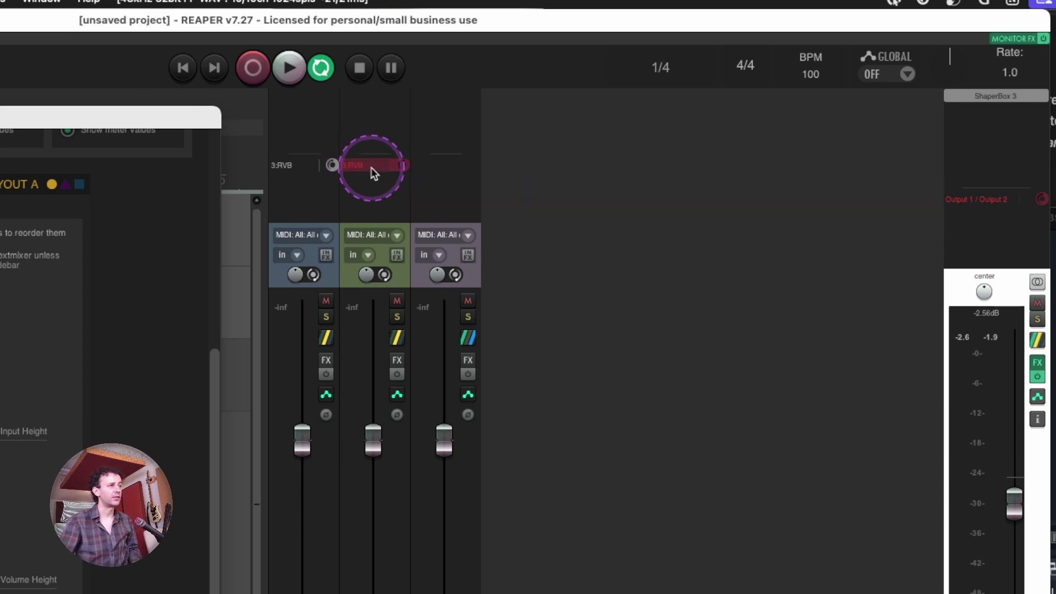
{"action": "left_click", "coordinate": [372, 169]}
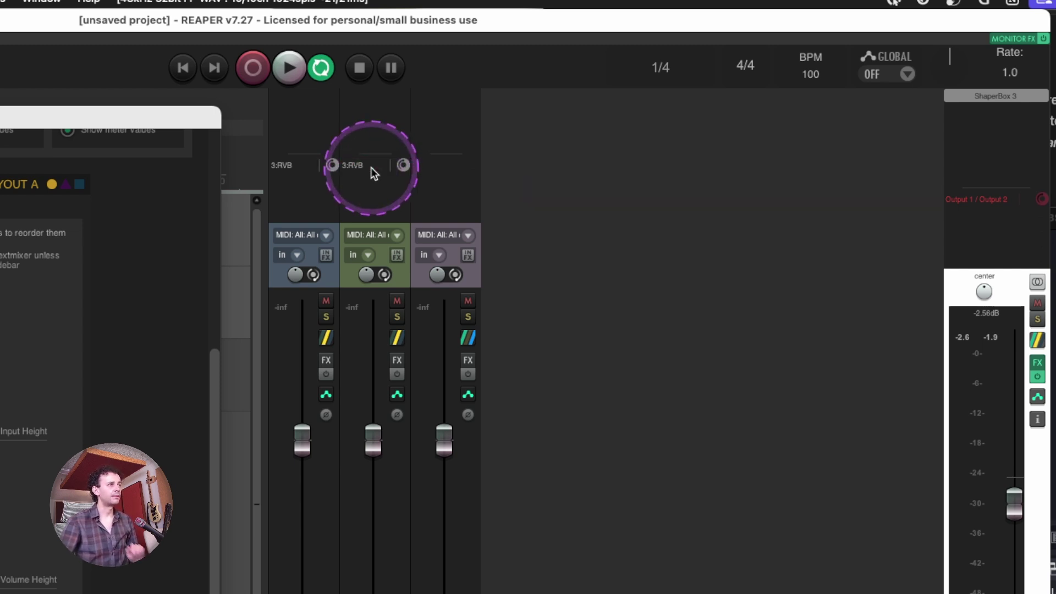
- Enlarge the mixer's FX and sends area, insert JS: New Treasure S2 (Tukan) on the RVB track, and move its window aside
{"action": "left_click_drag", "start_coordinate": [382, 221], "coordinate": [374, 387]}
{"action": "left_click_drag", "start_coordinate": [372, 238], "coordinate": [368, 103]}
{"action": "double_click", "coordinate": [367, 104]}
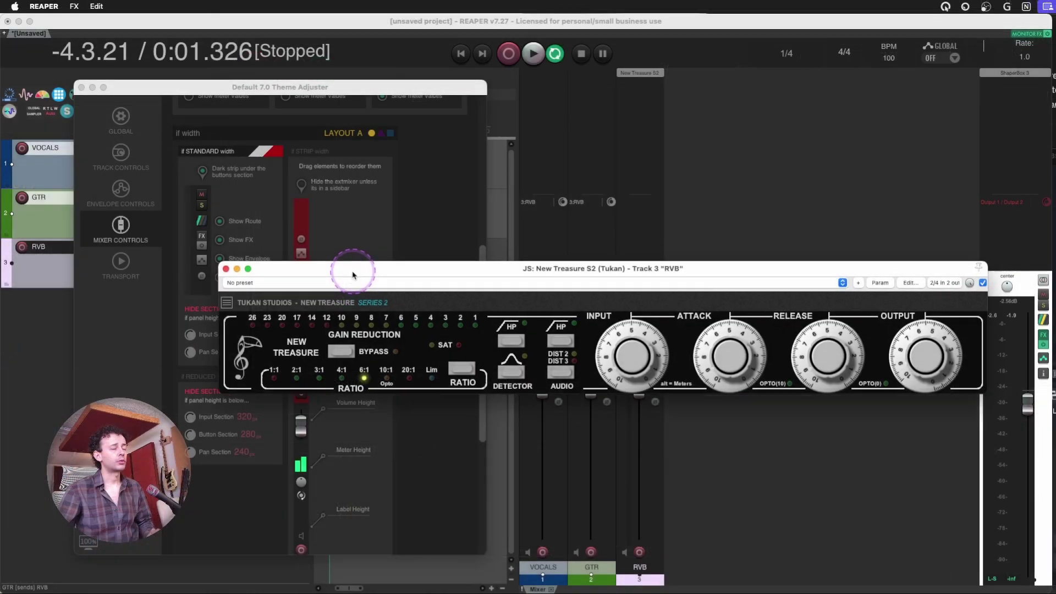
{"action": "left_click_drag", "start_coordinate": [348, 276], "coordinate": [378, 329]}
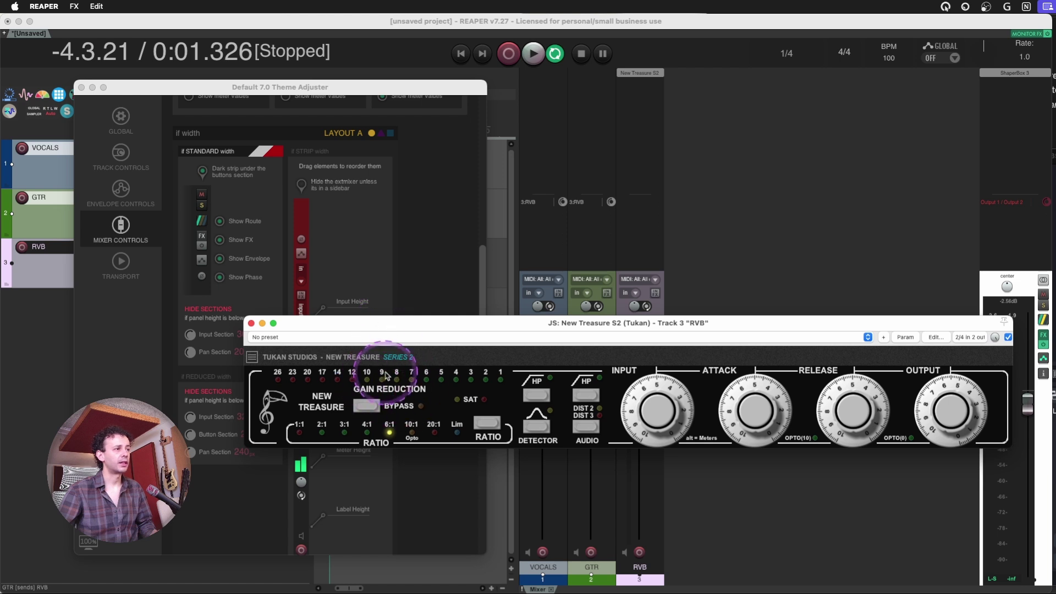
{"action": "left_click_drag", "start_coordinate": [445, 325], "coordinate": [663, 350]}
{"action": "left_click_drag", "start_coordinate": [345, 93], "coordinate": [318, 78]}
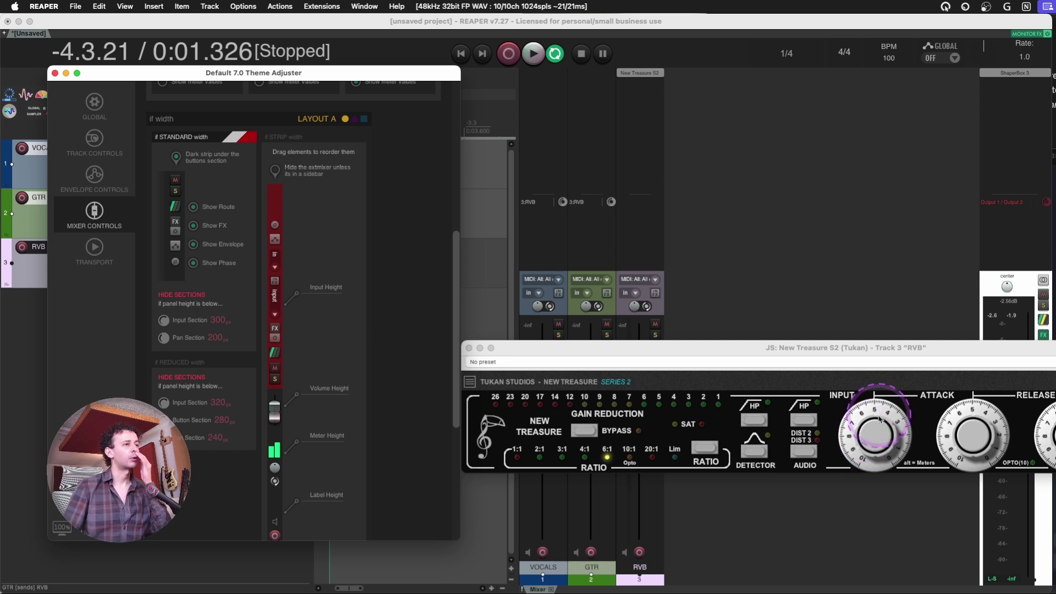
- View the embedded UI options available for the New Treasure S2 insert on RVB without choosing one
{"action": "left_click_drag", "start_coordinate": [880, 420], "coordinate": [638, 77]}
{"action": "right_click", "coordinate": [640, 73]}
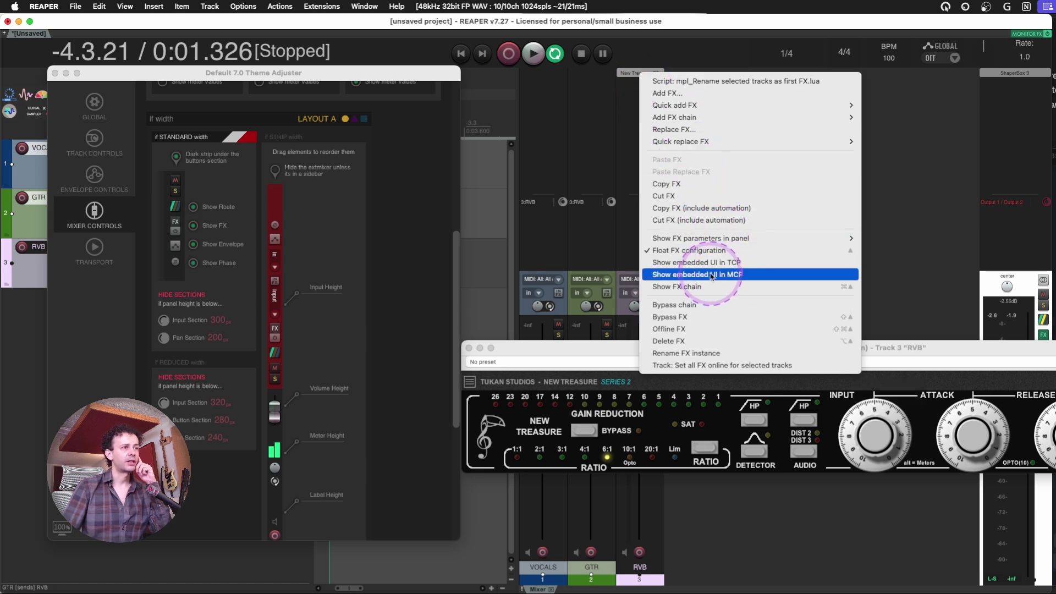
{"action": "left_click", "coordinate": [883, 209]}
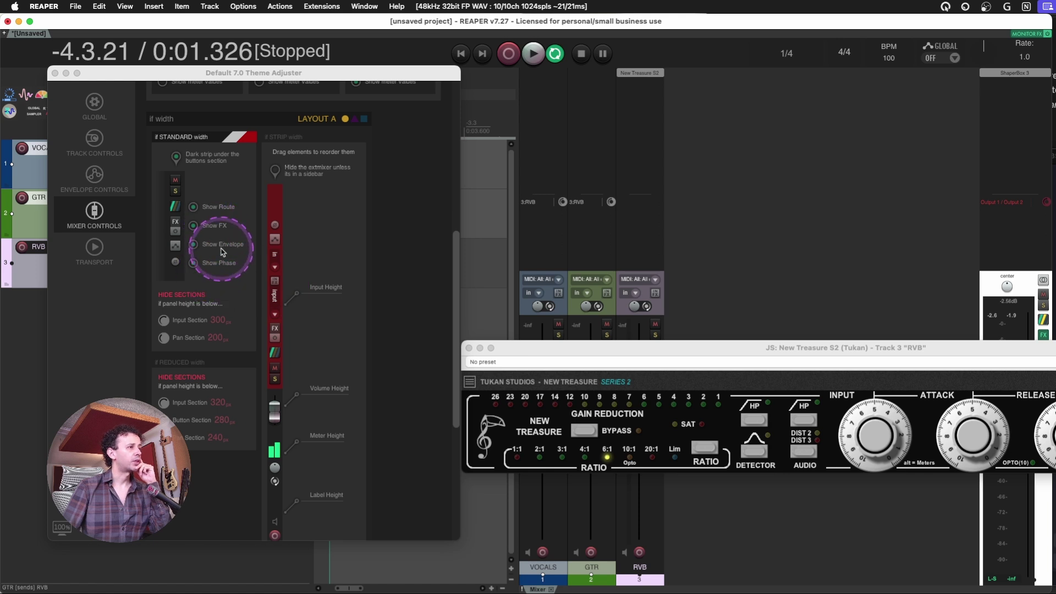
- Enable Show FX Params for the mixer and add New Treasure S2's Input parameter as a control on the RVB strip
{"action": "left_click", "coordinate": [422, 348]}
{"action": "scroll", "coordinate": [455, 323], "scroll_direction": "up", "scroll_amount": 10}
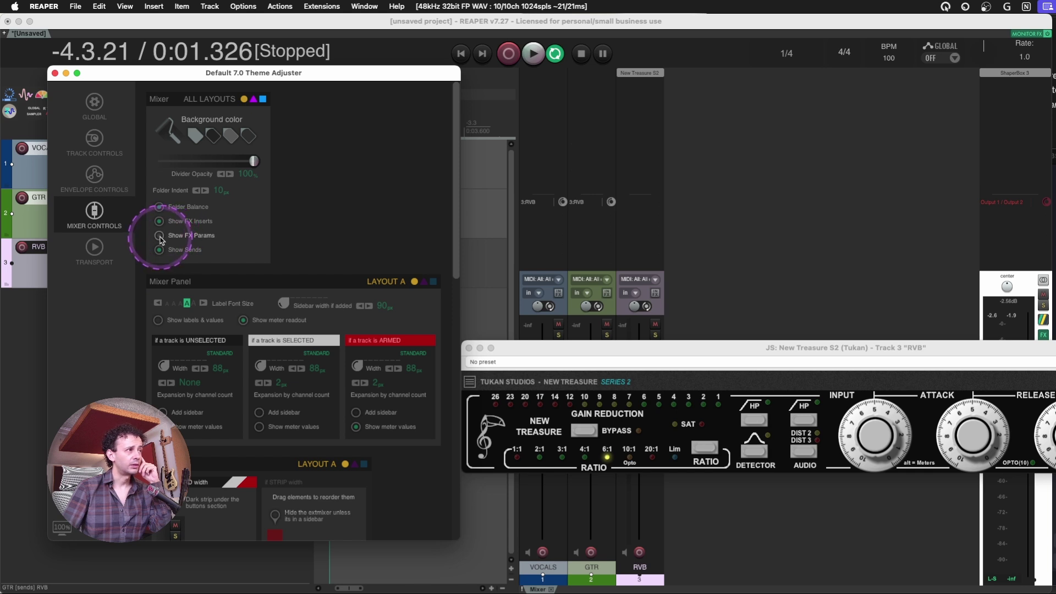
{"action": "left_click", "coordinate": [624, 149]}
{"action": "mouse_move", "coordinate": [651, 156]}
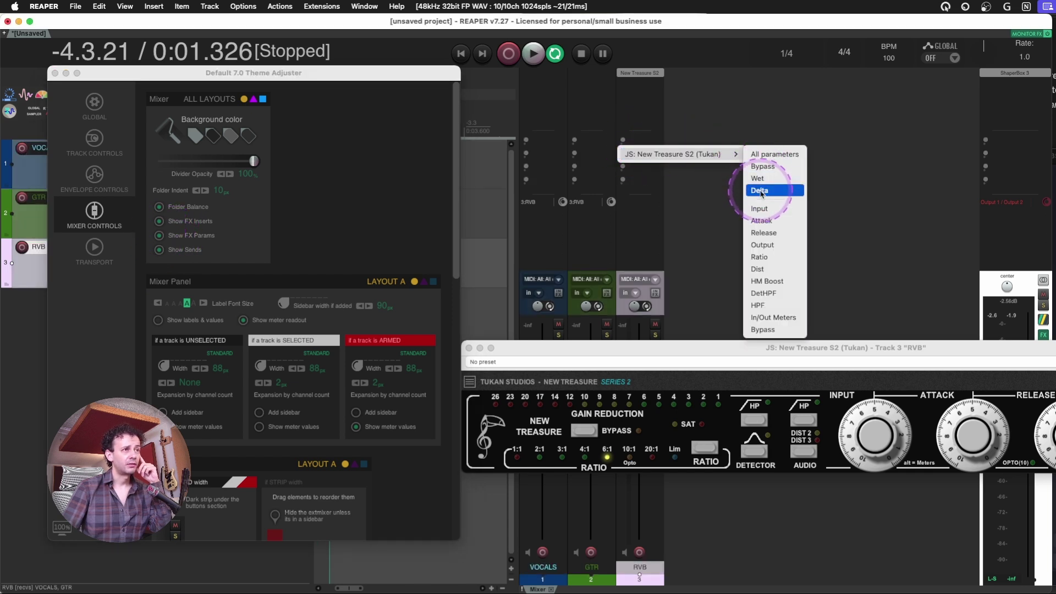
{"action": "left_click", "coordinate": [777, 209]}
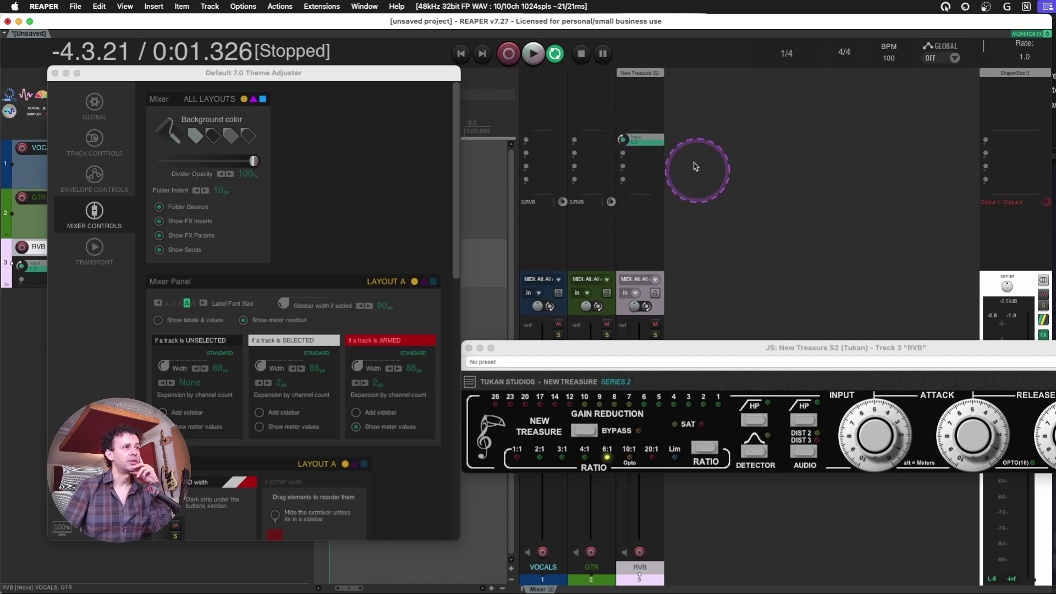
- Insert PSP Chamber and EQ SITRAL-295 on the RVB track and close the EQ window
{"action": "double_click", "coordinate": [640, 89]}
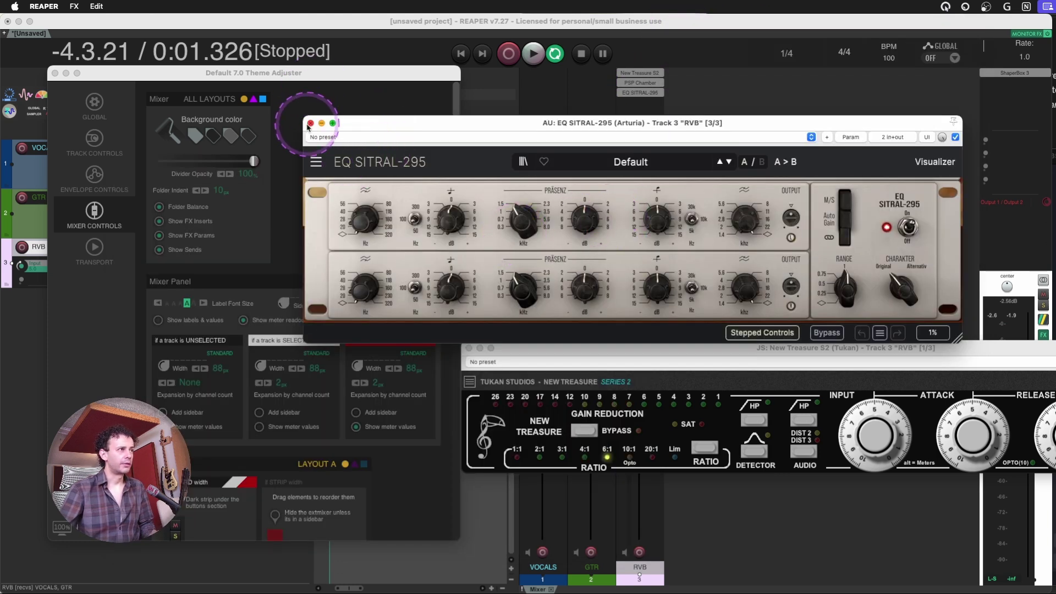
{"action": "left_click", "coordinate": [310, 123]}
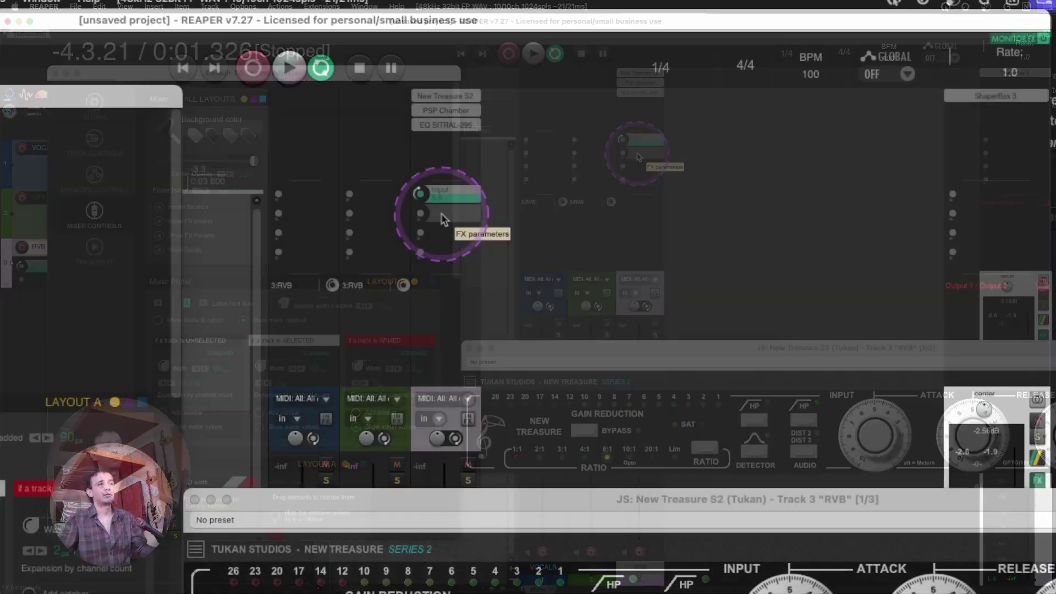
- Add PSP Chamber's Decay and EQ SITRAL-295's Ch.1: LowPass Freq controls to the RVB strip, and set LowPass Freq to about 0.964
{"action": "left_click", "coordinate": [637, 153]}
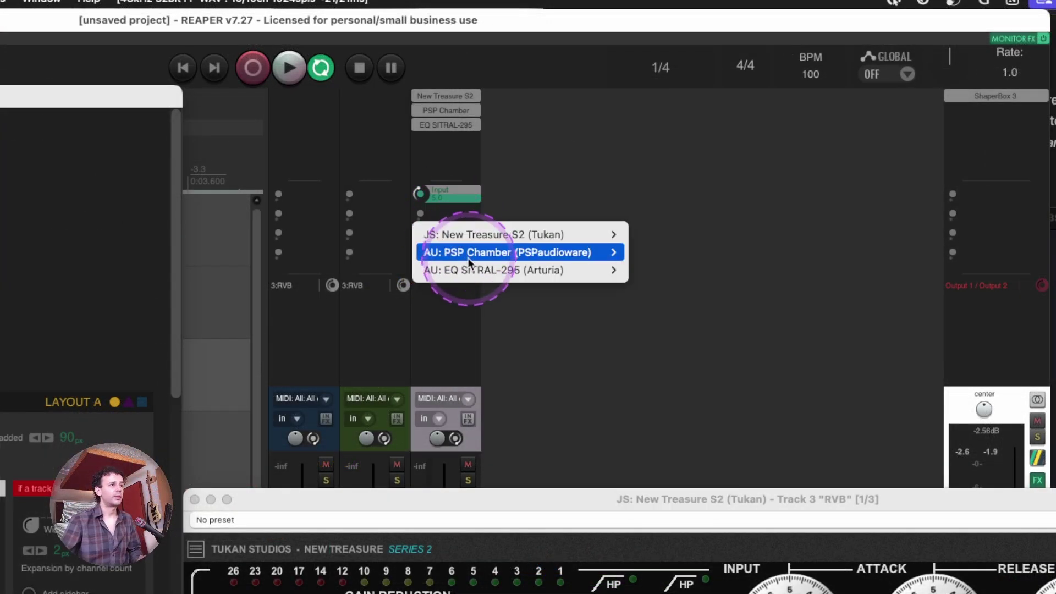
{"action": "mouse_move", "coordinate": [468, 257]}
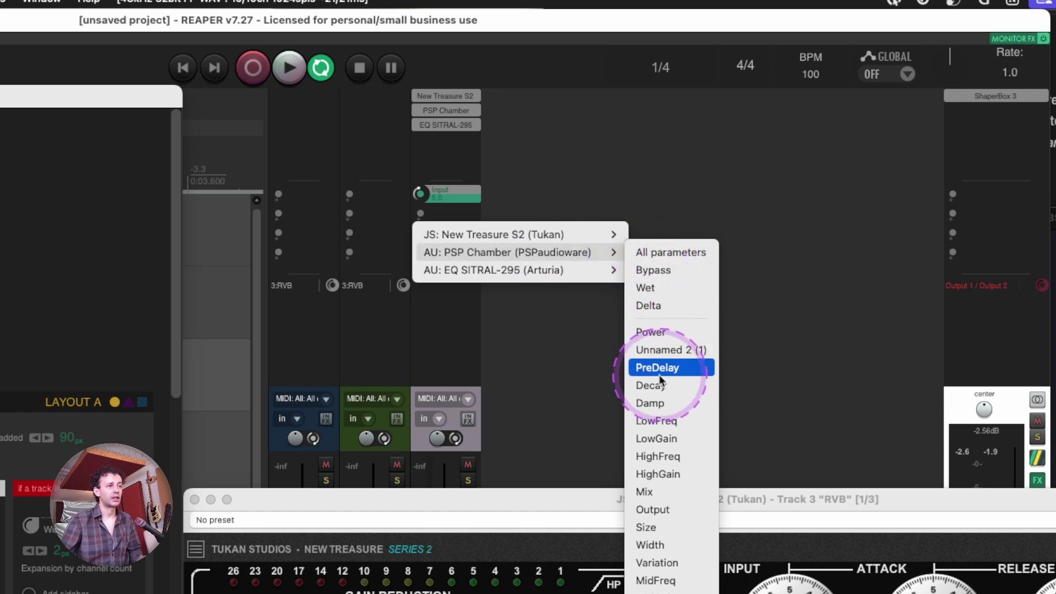
{"action": "left_click", "coordinate": [641, 384]}
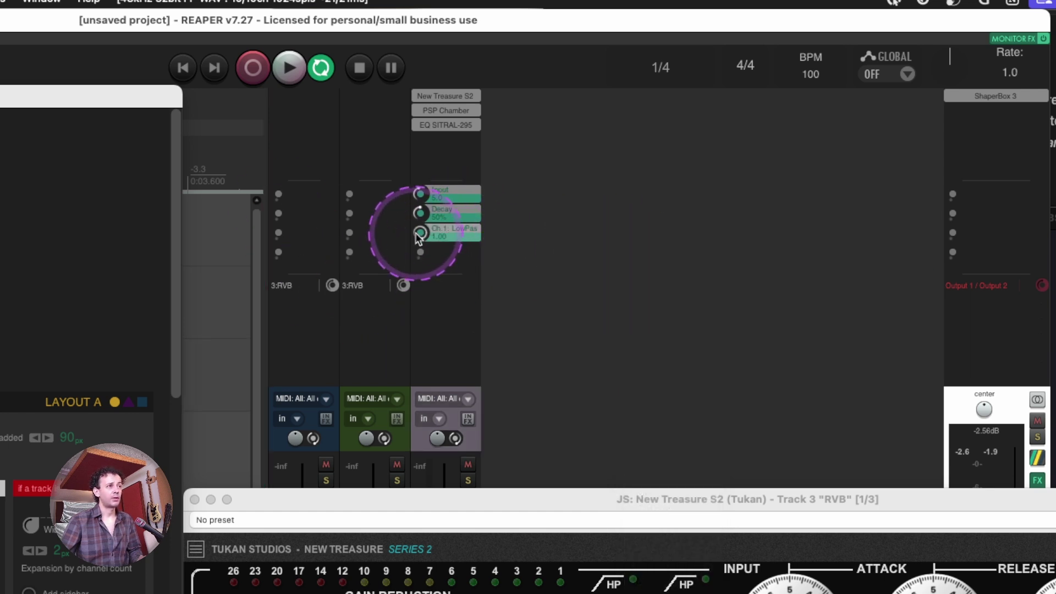
{"action": "left_click_drag", "start_coordinate": [421, 232], "coordinate": [422, 234]}
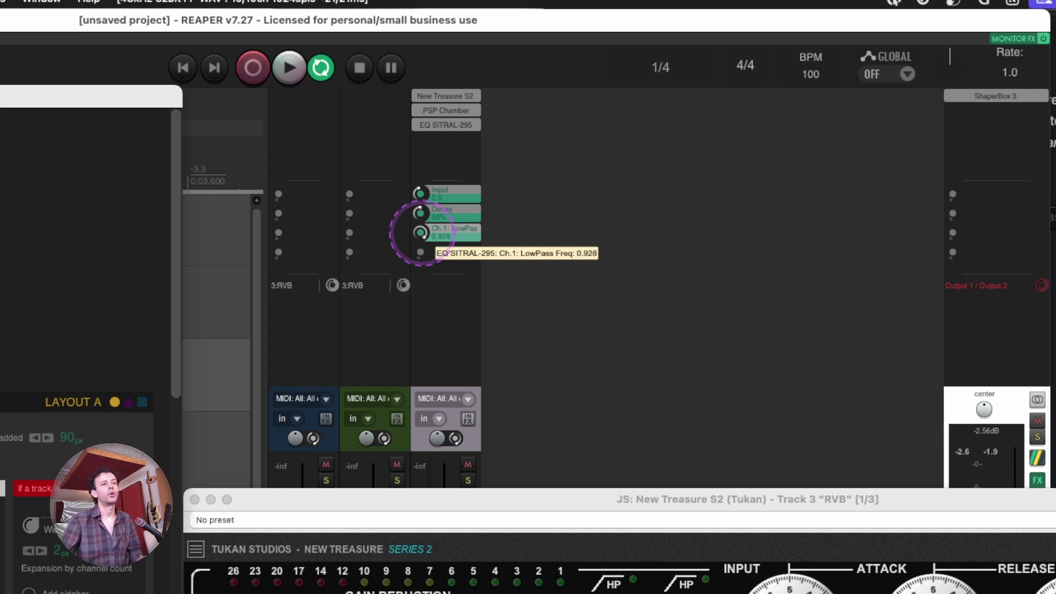
{"action": "left_click_drag", "start_coordinate": [422, 234], "coordinate": [423, 229]}
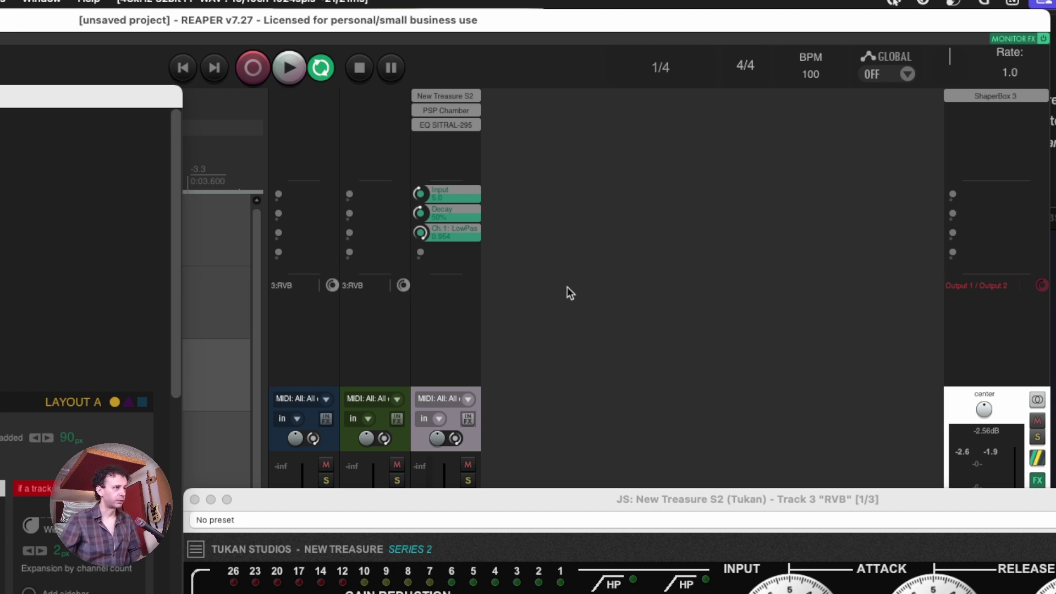
- Add a new empty track after RVB and enable the mixer sidebar for selected tracks in Layout A
{"action": "double_click", "coordinate": [589, 425]}
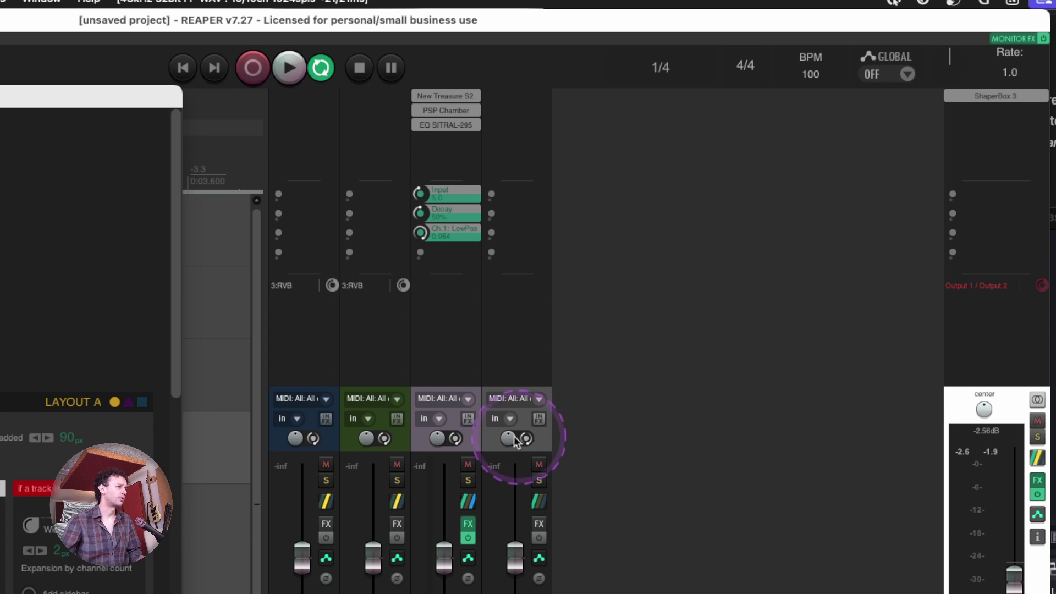
{"action": "left_click_drag", "start_coordinate": [172, 330], "coordinate": [184, 593]}
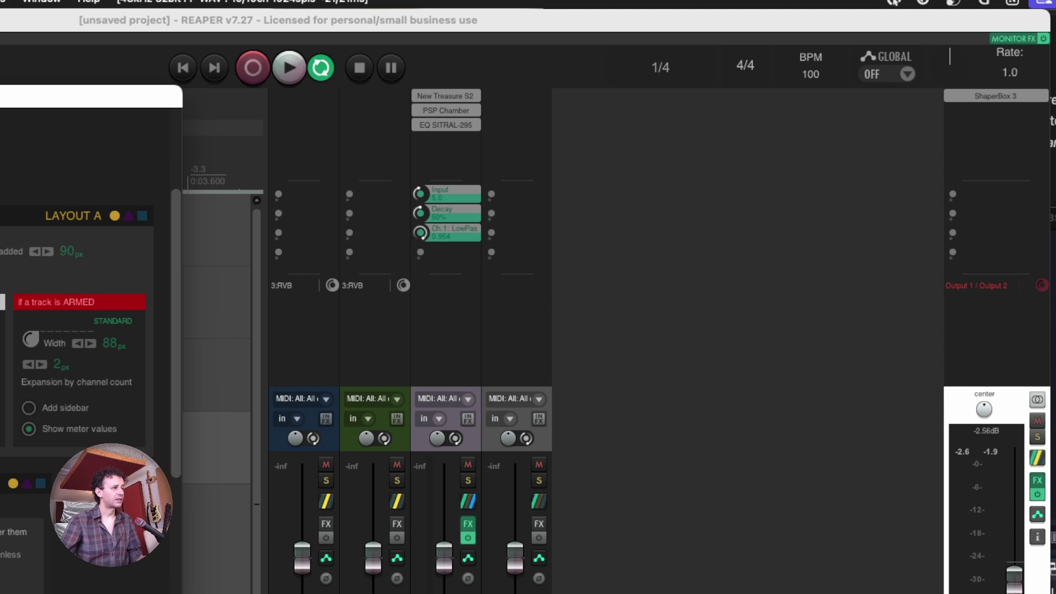
{"action": "left_click", "coordinate": [544, 440]}
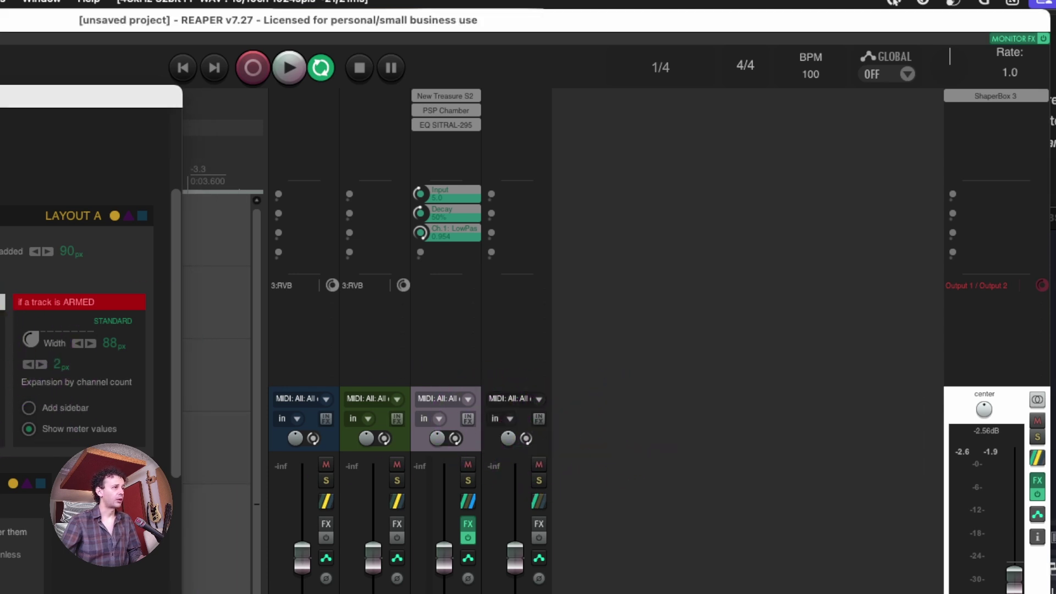
{"action": "left_click", "coordinate": [3, 352]}
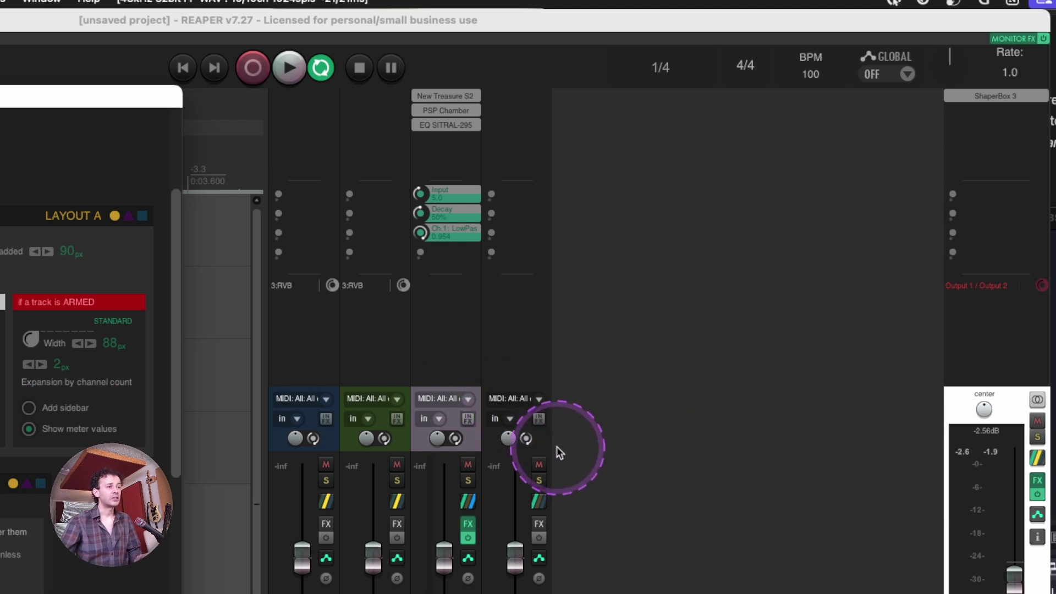
{"action": "left_click", "coordinate": [544, 440]}
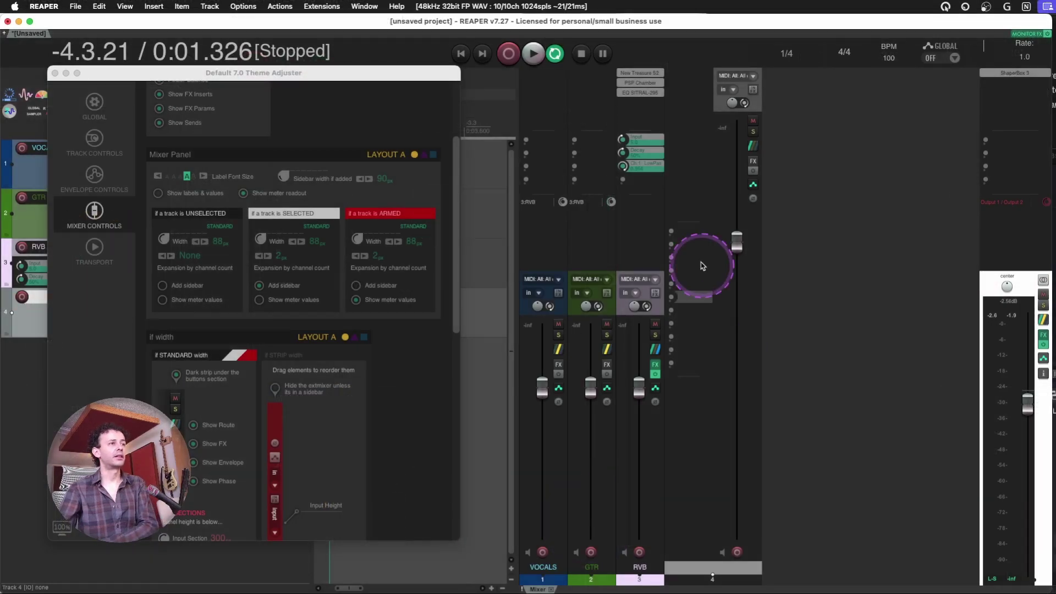
- Examine the new track's sidebar and the Add sidebar options for unselected and selected tracks
{"action": "left_click_drag", "start_coordinate": [702, 266], "coordinate": [698, 542]}
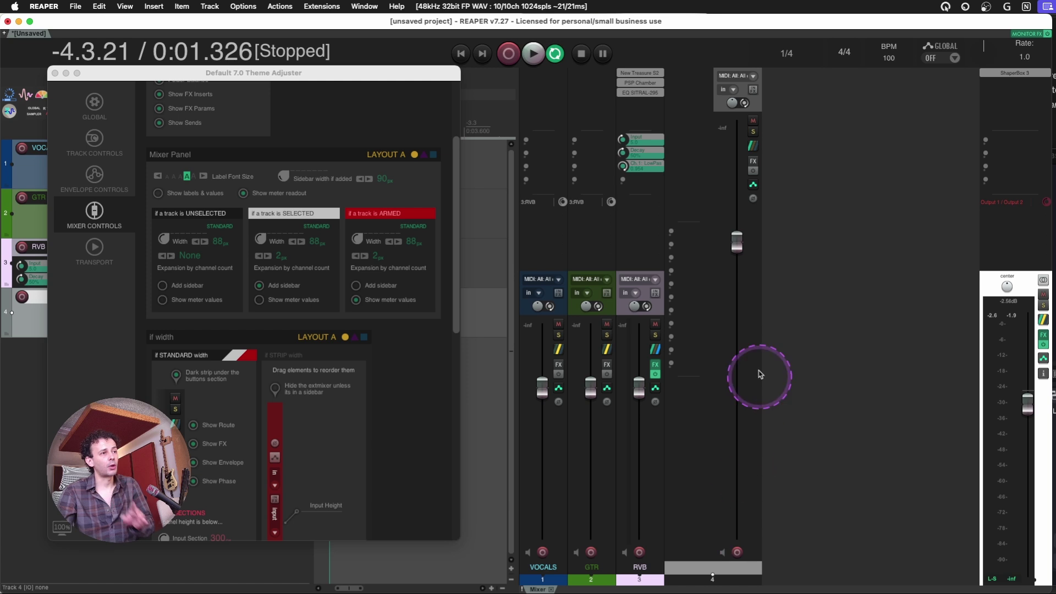
{"action": "left_click", "coordinate": [182, 284]}
{"action": "left_click", "coordinate": [162, 285]}
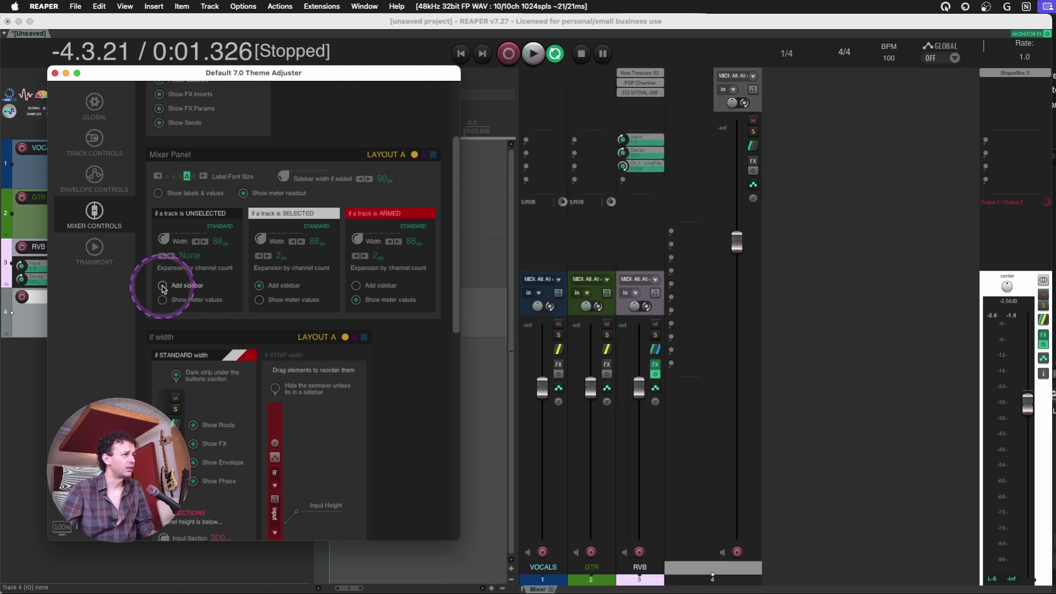
{"action": "left_click", "coordinate": [271, 288]}
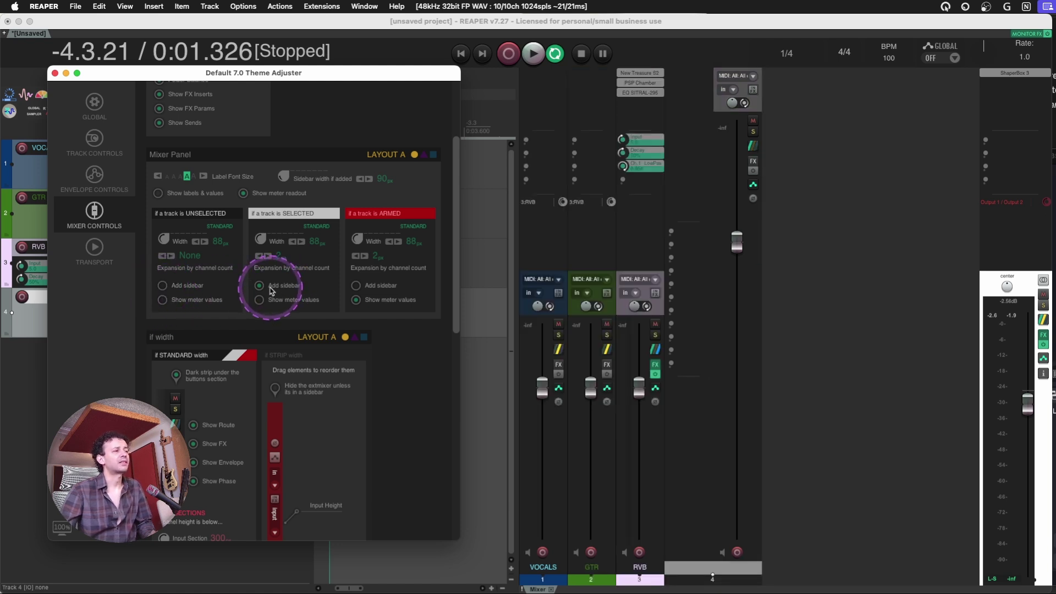
- Alternate the selection between the RVB strip and the new empty track to compare them with the selected-track sidebar
{"action": "left_click", "coordinate": [653, 269]}
{"action": "left_click", "coordinate": [749, 105]}
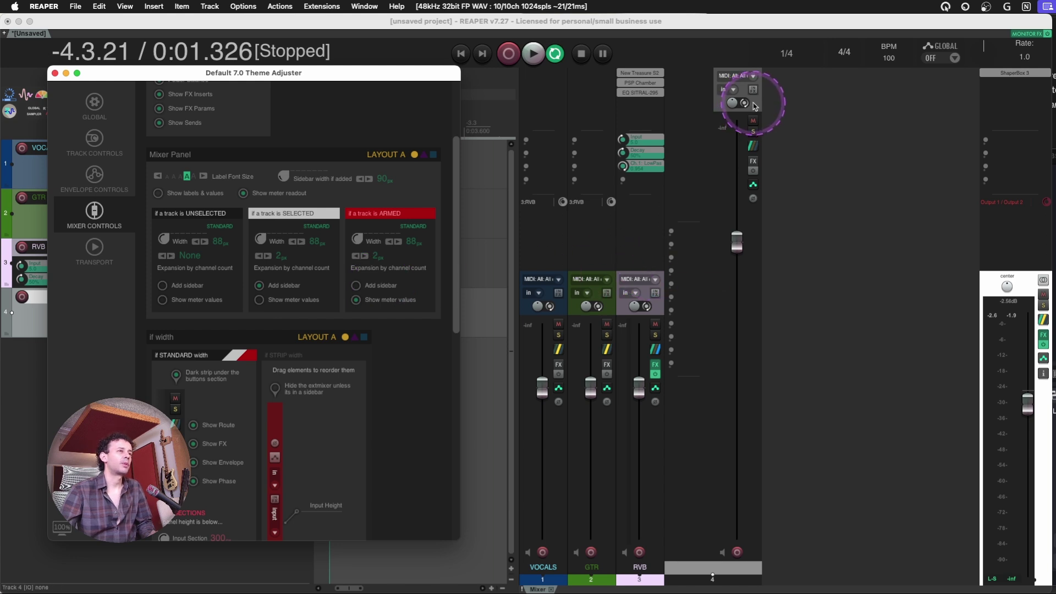
{"action": "left_click", "coordinate": [649, 293]}
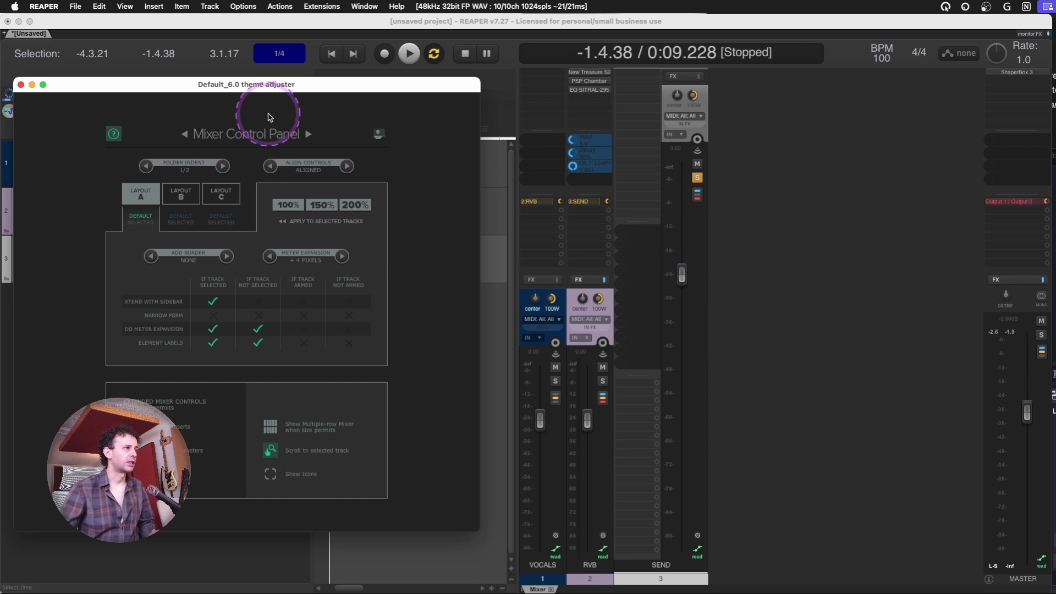
- Examine the sidebar, meter expansion and label options of Layout A in the Default_6.0 theme adjuster's Mixer Control Panel
{"action": "left_click_drag", "start_coordinate": [278, 88], "coordinate": [295, 93]}
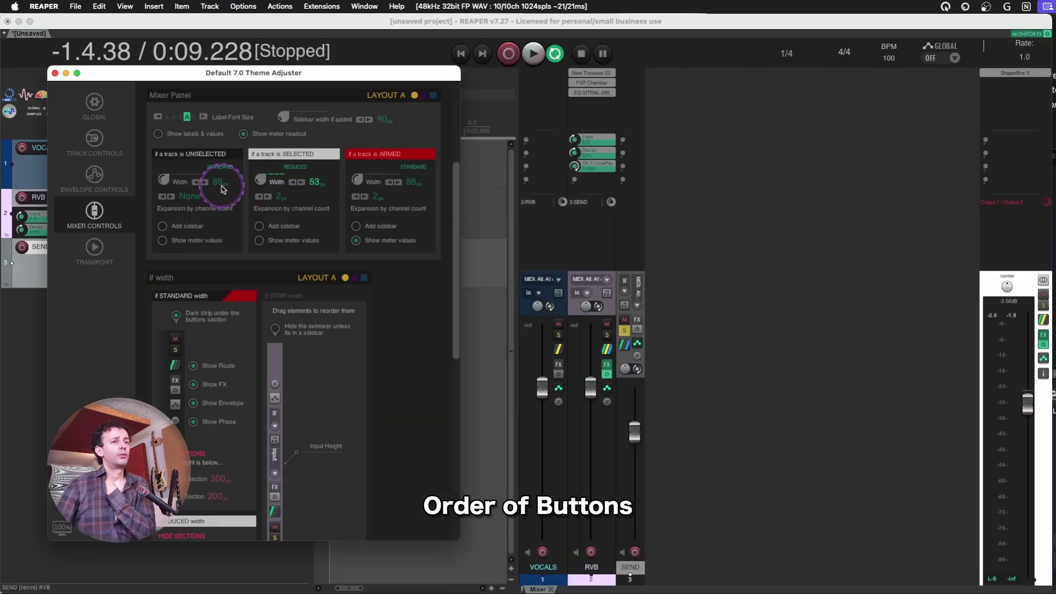
{"action": "mouse_move", "coordinate": [222, 187]}
{"action": "left_mouse_down"}
{"action": "mouse_move", "coordinate": [213, 189]}
{"action": "mouse_move", "coordinate": [290, 182]}
{"action": "mouse_move", "coordinate": [99, 180]}
{"action": "mouse_move", "coordinate": [398, 173]}
{"action": "mouse_move", "coordinate": [172, 176]}
{"action": "mouse_move", "coordinate": [318, 173]}
{"action": "mouse_move", "coordinate": [219, 177]}
{"action": "left_mouse_up"}
{"action": "left_click_drag", "start_coordinate": [271, 76], "coordinate": [249, 44]}
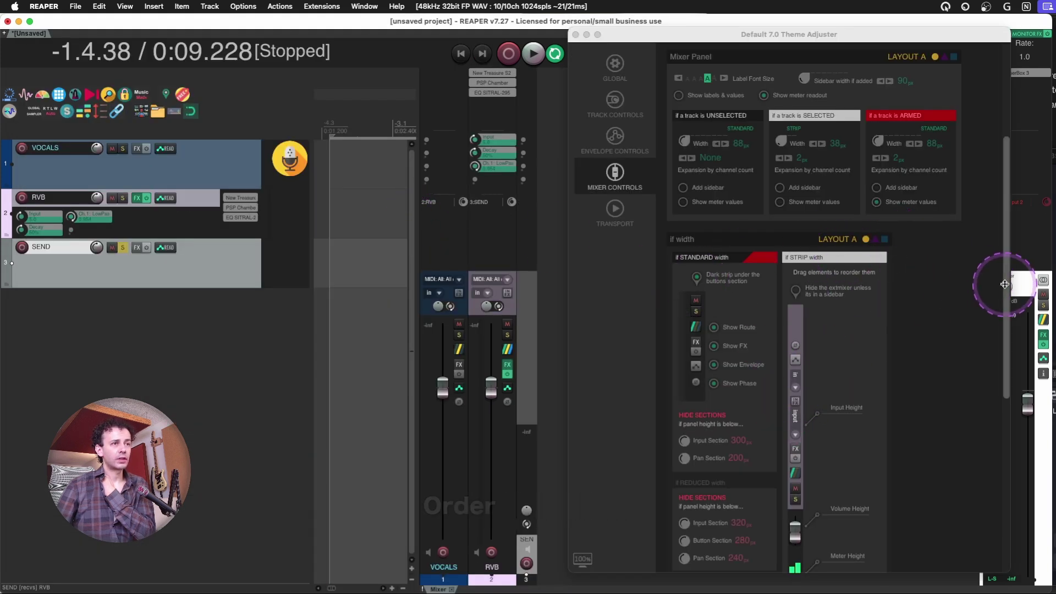
- Set the mixer panel width for selected tracks to 28 px in Layout A
{"action": "left_click_drag", "start_coordinate": [1006, 284], "coordinate": [1006, 323]}
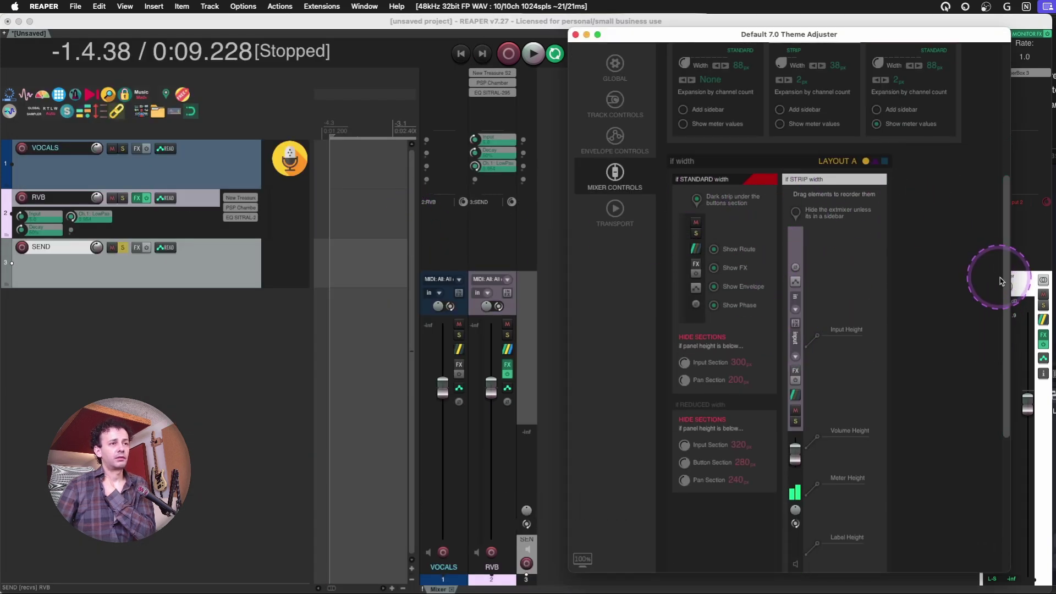
{"action": "left_click_drag", "start_coordinate": [1006, 278], "coordinate": [1006, 259]}
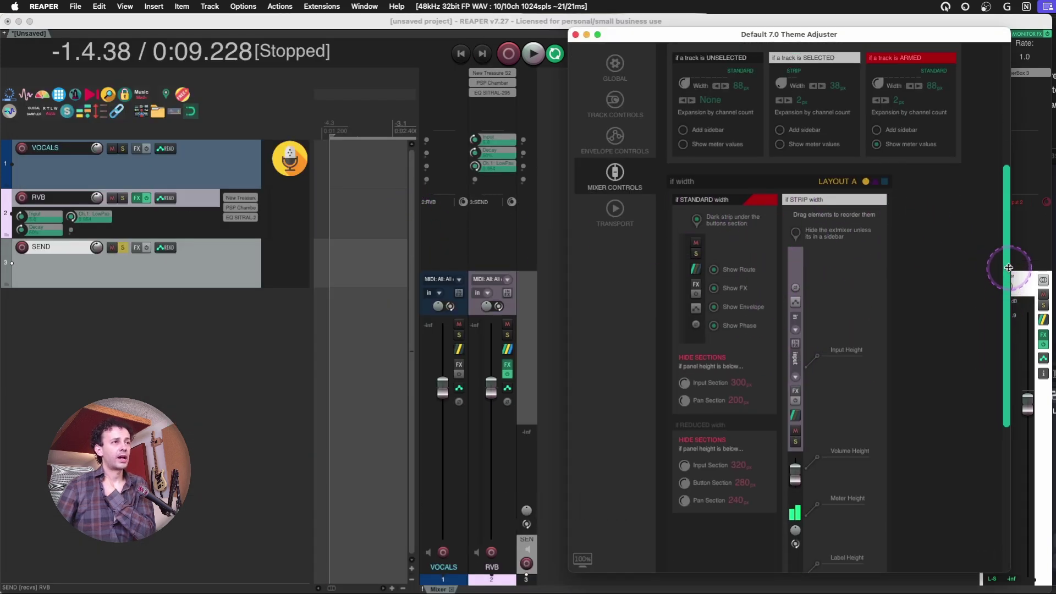
{"action": "left_click", "coordinate": [784, 84]}
{"action": "mouse_move", "coordinate": [792, 85]}
{"action": "left_mouse_down"}
{"action": "mouse_move", "coordinate": [792, 104]}
{"action": "mouse_move", "coordinate": [802, 88]}
{"action": "left_mouse_up"}
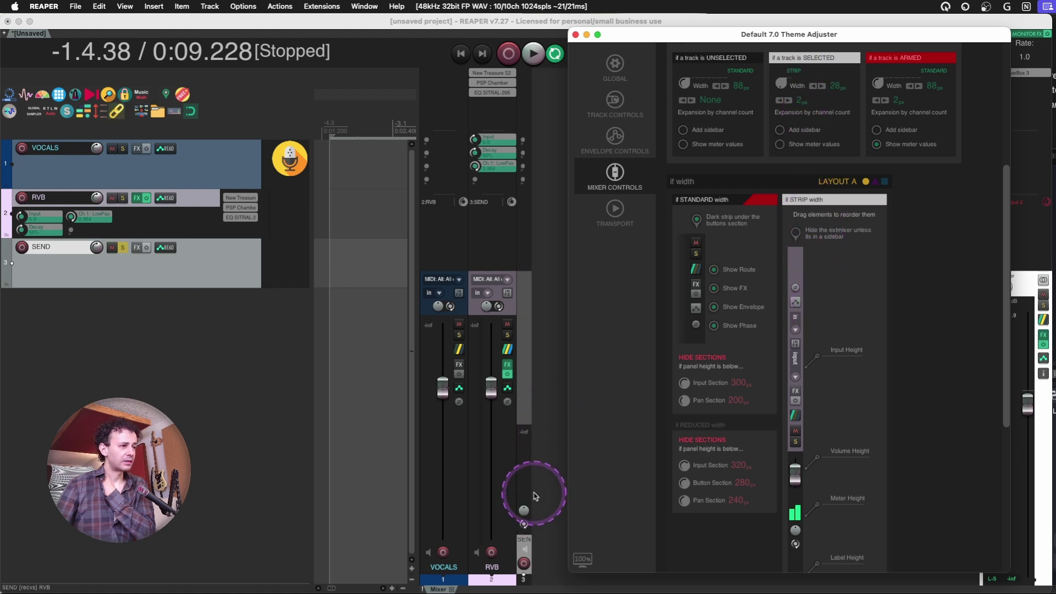
- Deselect and reselect the SEND track, and extend its narrow strip upward to fill the mixer height
{"action": "left_click", "coordinate": [547, 448]}
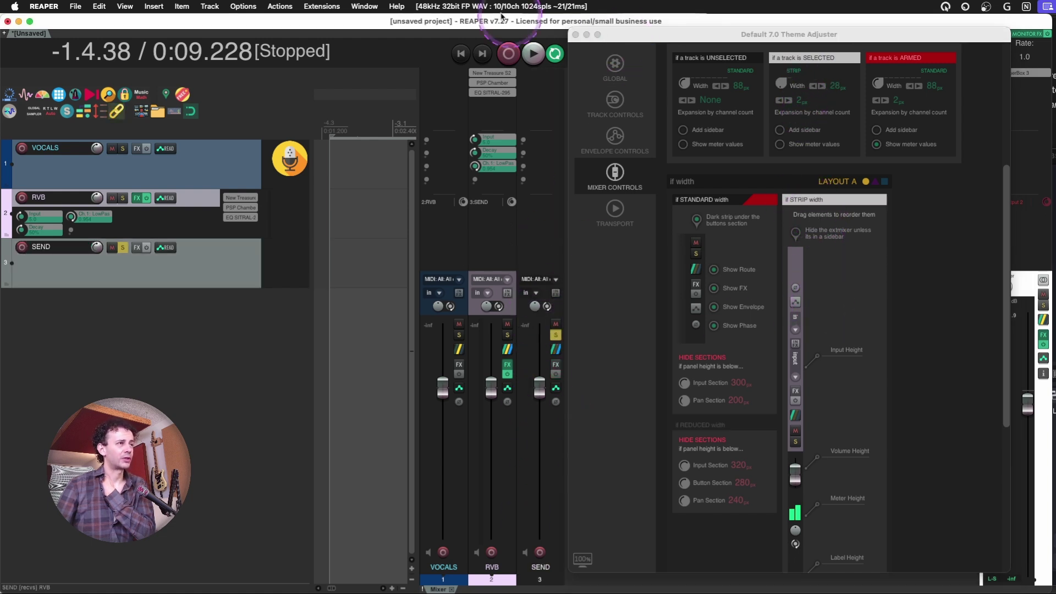
{"action": "left_click", "coordinate": [529, 454]}
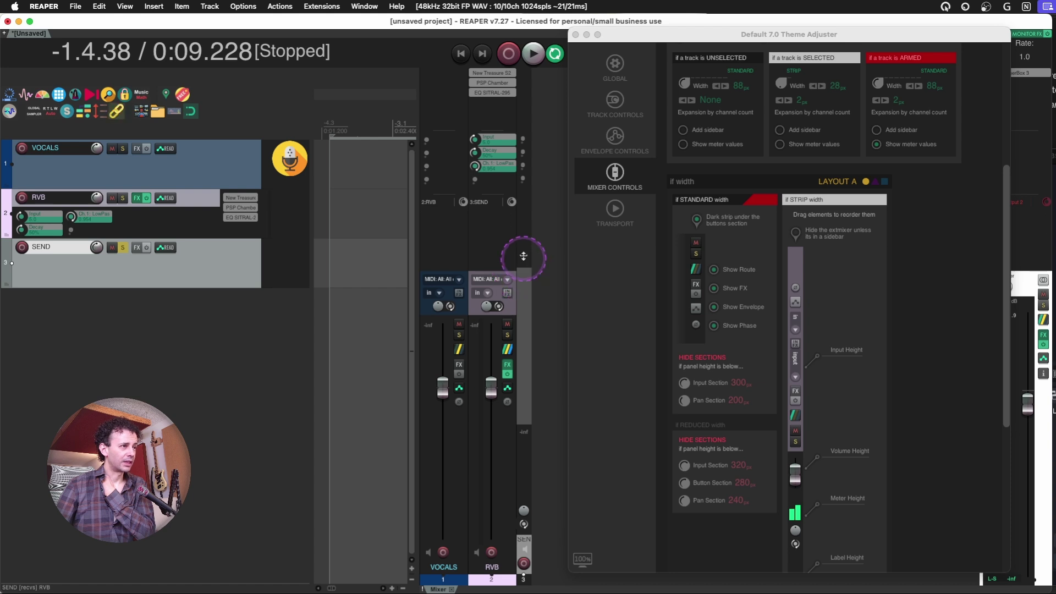
{"action": "left_click_drag", "start_coordinate": [524, 256], "coordinate": [526, 180]}
{"action": "left_click_drag", "start_coordinate": [529, 125], "coordinate": [531, 97]}
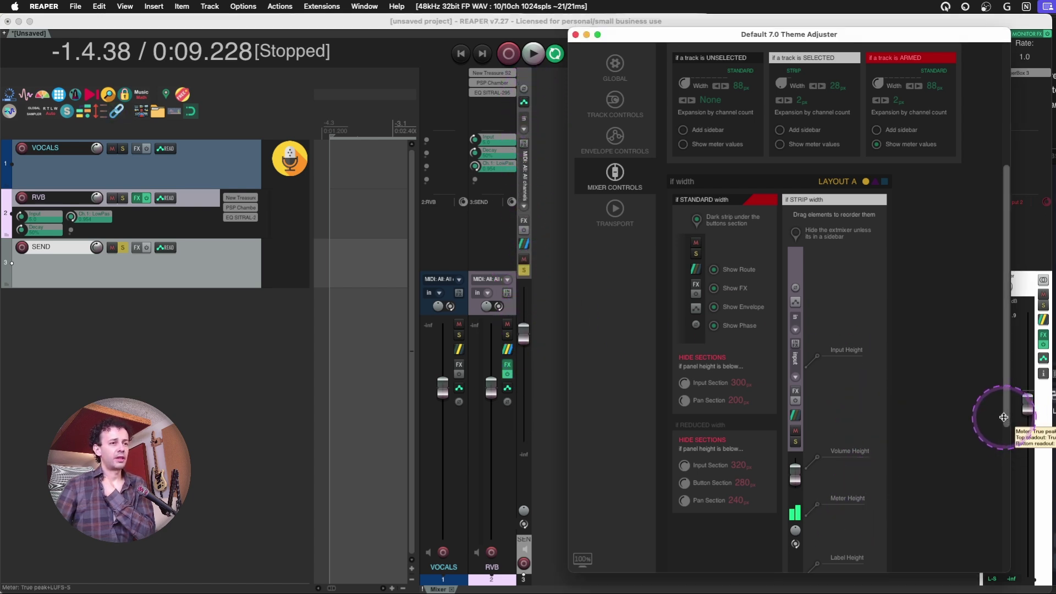
- Set the strip layout's Volume Height to 240 px and move the input element above the envelope and phase elements
{"action": "left_click_drag", "start_coordinate": [1004, 417], "coordinate": [1003, 432]}
{"action": "left_click_drag", "start_coordinate": [1003, 432], "coordinate": [1003, 473]}
{"action": "left_click_drag", "start_coordinate": [817, 345], "coordinate": [824, 388]}
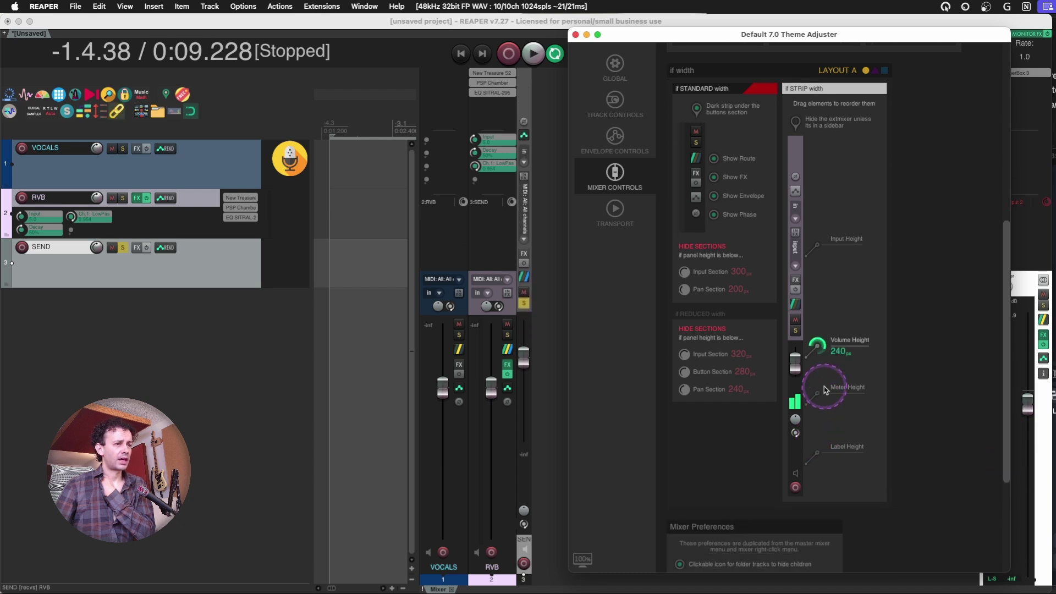
{"action": "left_click", "coordinate": [817, 454]}
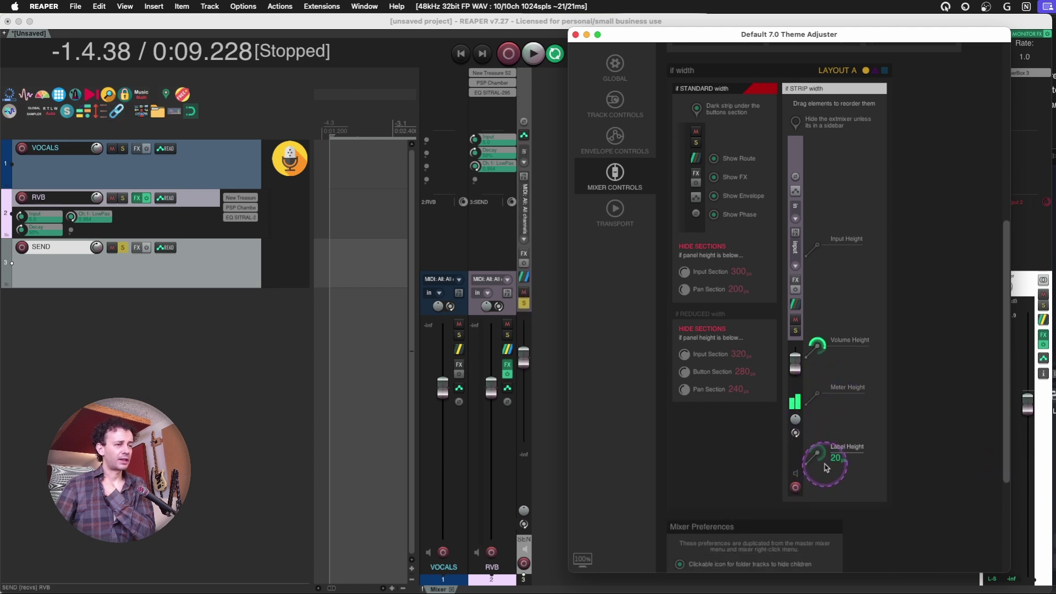
{"action": "left_click_drag", "start_coordinate": [796, 233], "coordinate": [797, 187]}
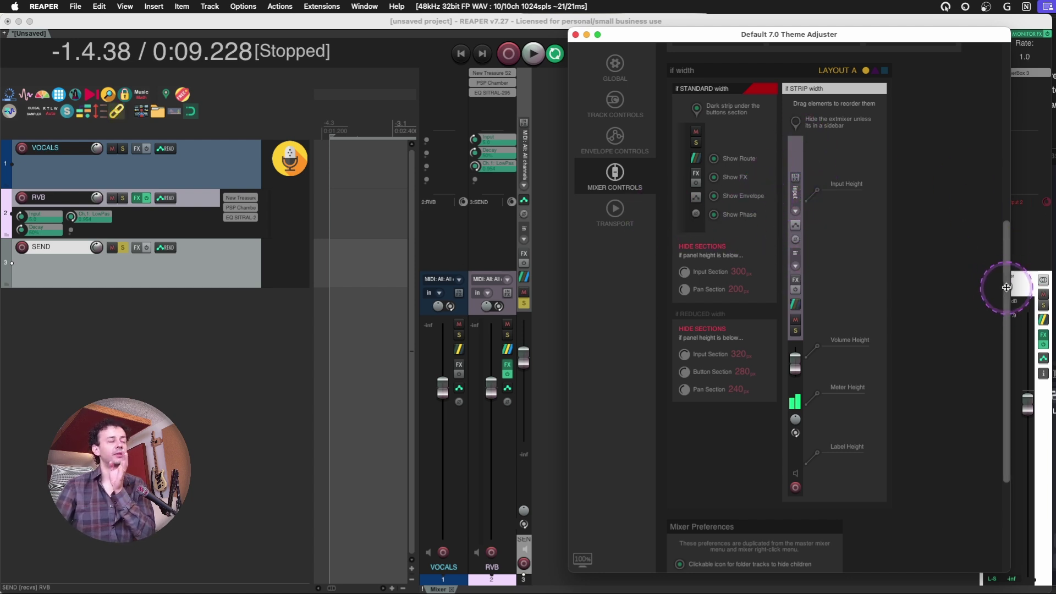
- Set the mixer panel width for selected tracks back to the standard 88 px
{"action": "left_click_drag", "start_coordinate": [1006, 288], "coordinate": [1012, 200]}
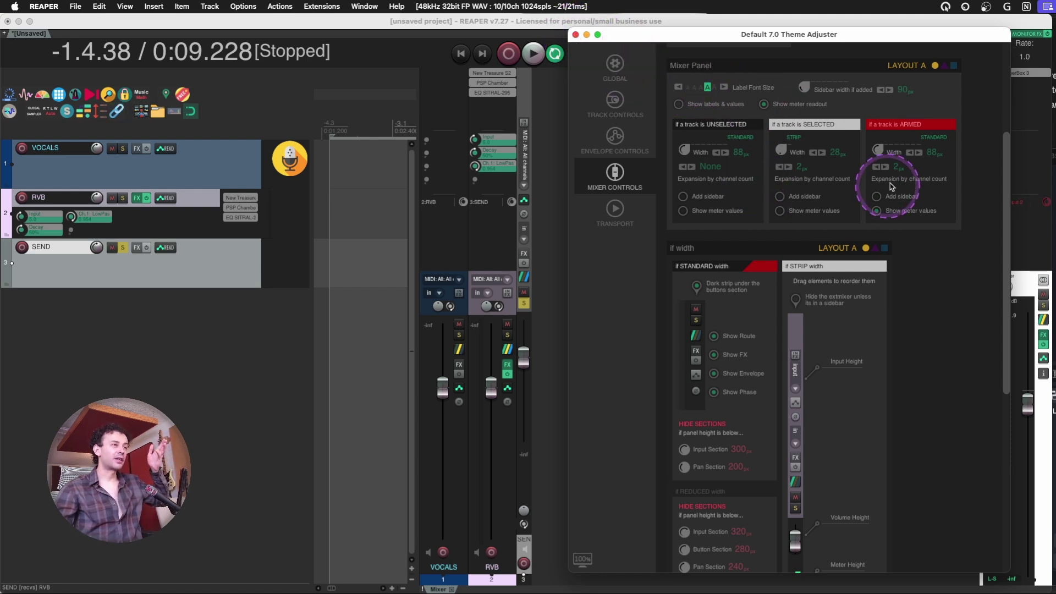
{"action": "left_click", "coordinate": [783, 148]}
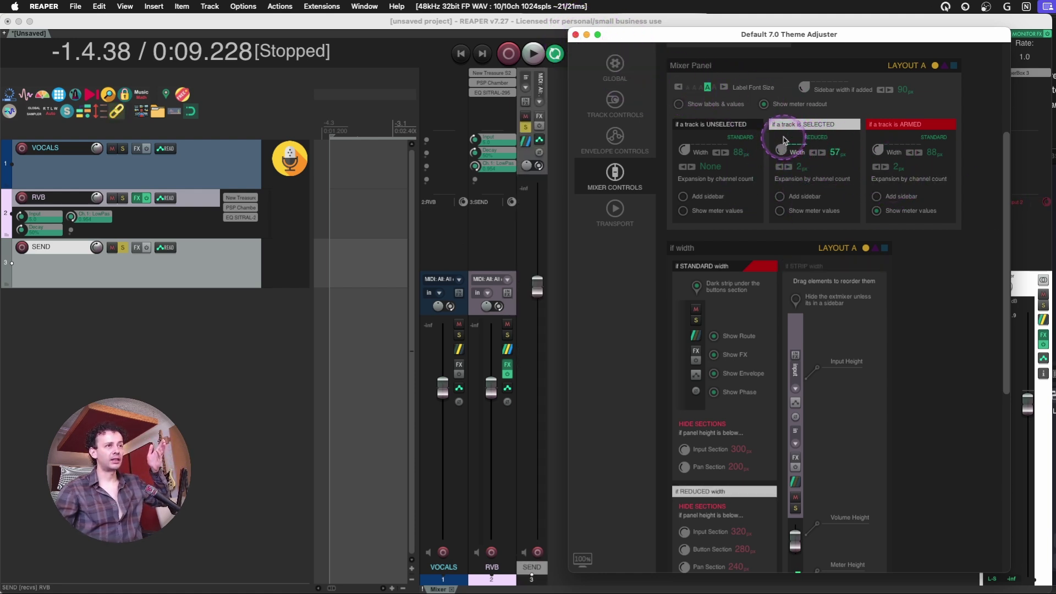
{"action": "left_click_drag", "start_coordinate": [784, 137], "coordinate": [787, 124]}
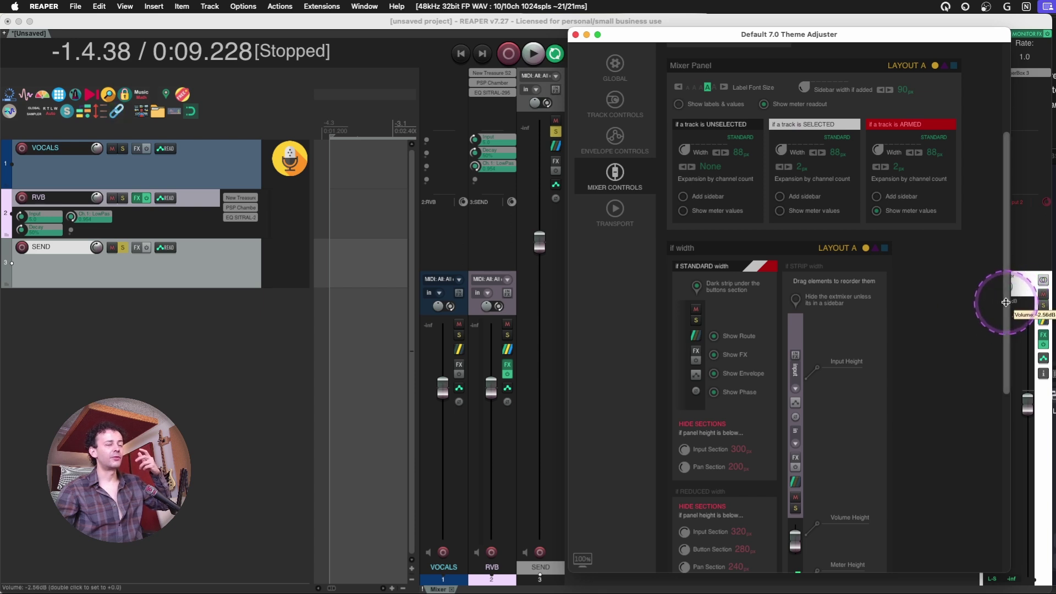
- Select the RVB track and view its record monitoring control and record mode options
{"action": "scroll", "coordinate": [1005, 321], "scroll_direction": "down", "scroll_amount": 2}
{"action": "scroll", "coordinate": [1004, 321], "scroll_direction": "down", "scroll_amount": 2}
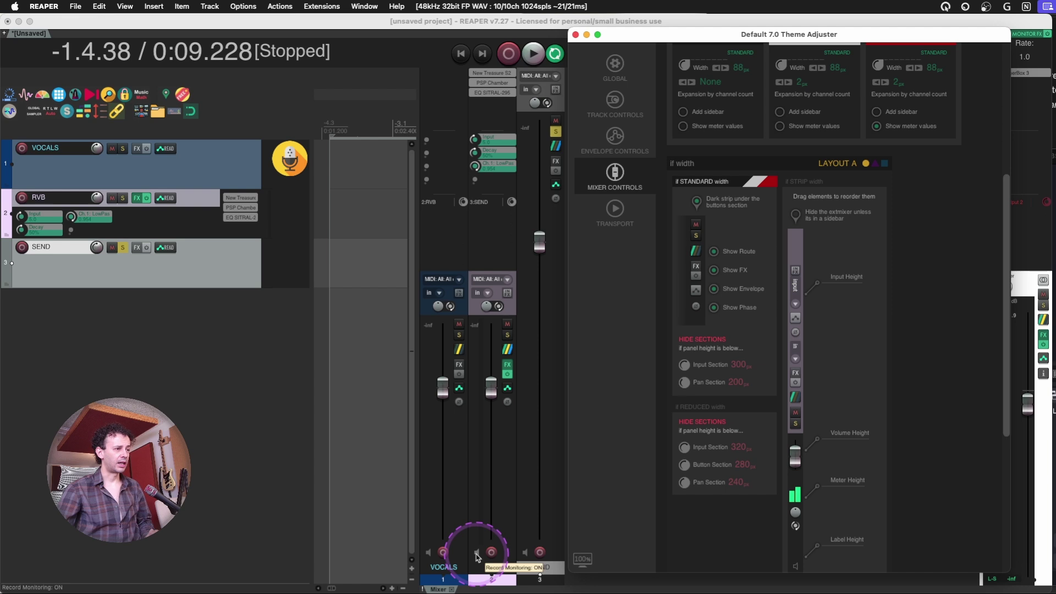
{"action": "left_click", "coordinate": [476, 555]}
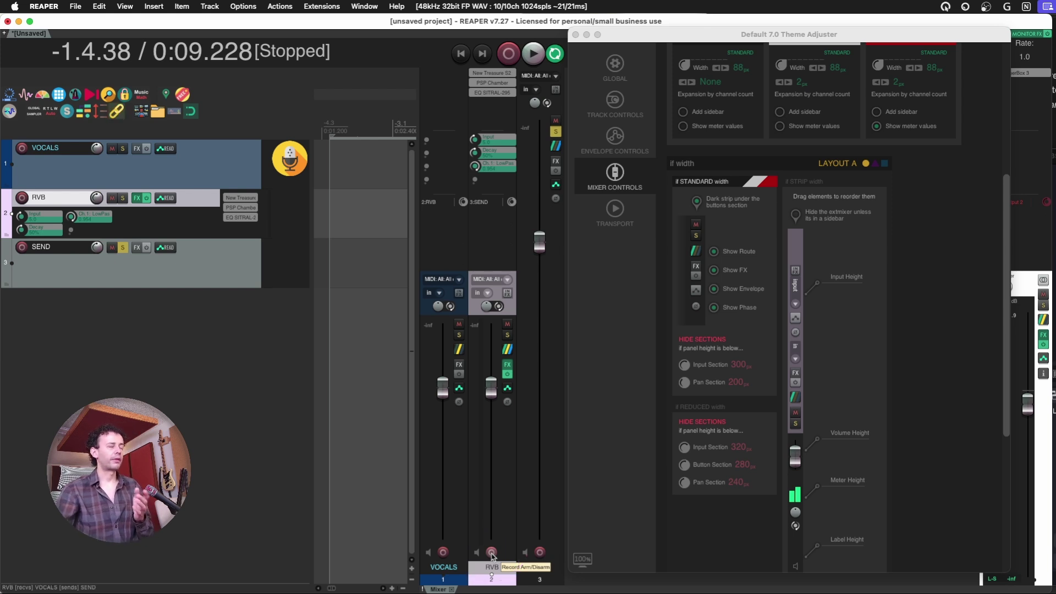
{"action": "left_click", "coordinate": [488, 293]}
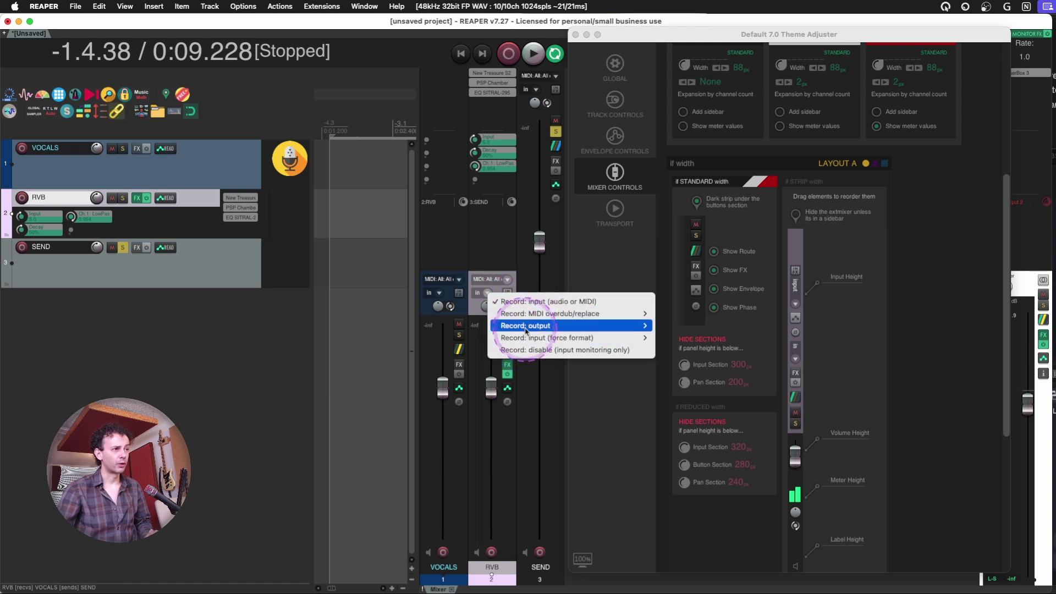
{"action": "left_click", "coordinate": [484, 500]}
- Rename the RVB track as FDSAFDSAFDSA from its mixer strip label
{"action": "double_click", "coordinate": [506, 566]}
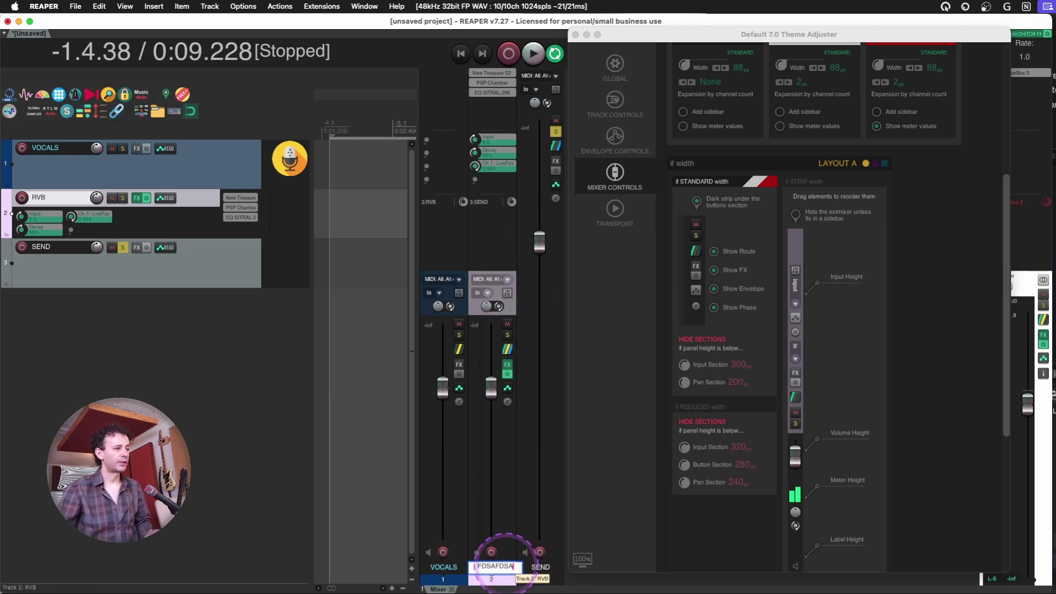
{"action": "type", "text": "FDSAFDSAFDSA"}
{"action": "key", "text": "Tab"}
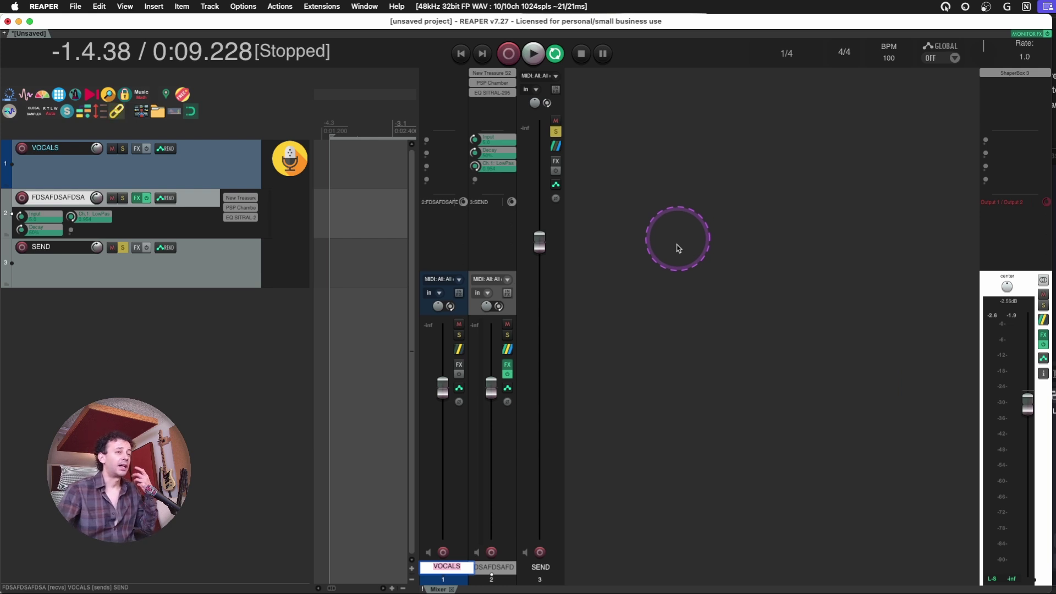
{"action": "left_click", "coordinate": [676, 272]}
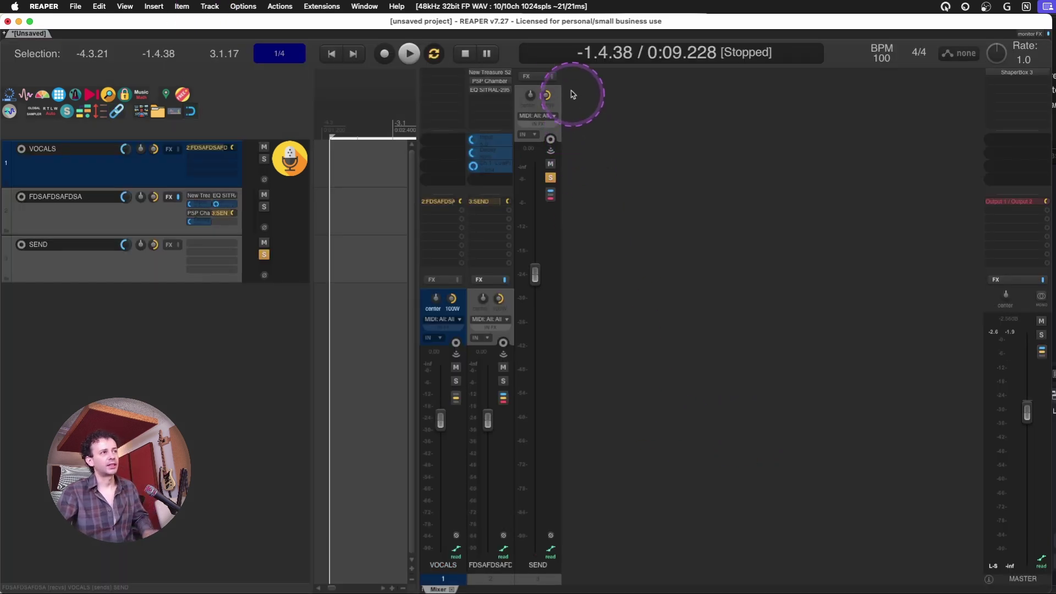
- Resize the extended mixer section by the SEND strip in the 6.0 theme and switch back to the Default 7.0 theme
{"action": "left_click_drag", "start_coordinate": [538, 70], "coordinate": [547, 310]}
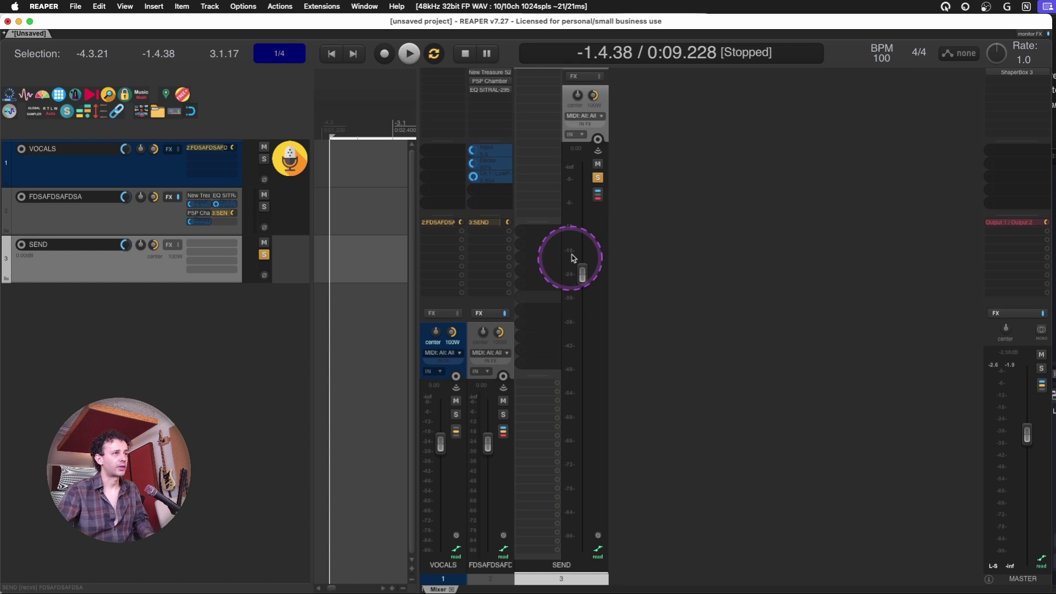
{"action": "left_click", "coordinate": [242, 6]}
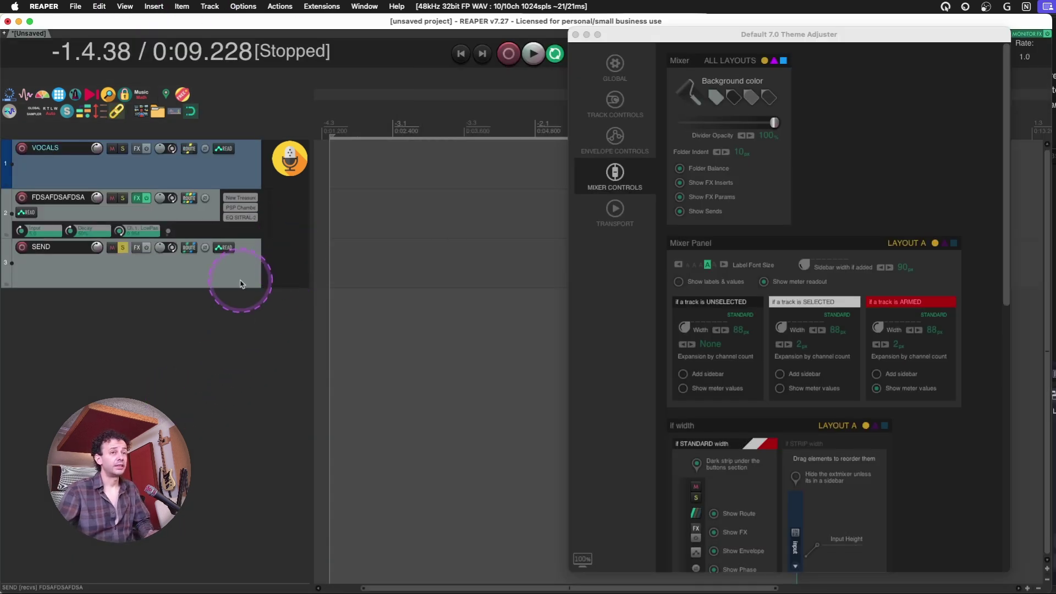
- Select the SEND and VOCALS tracks in turn, and review the Theme Adjuster's Track Controls settings
{"action": "left_click", "coordinate": [161, 259]}
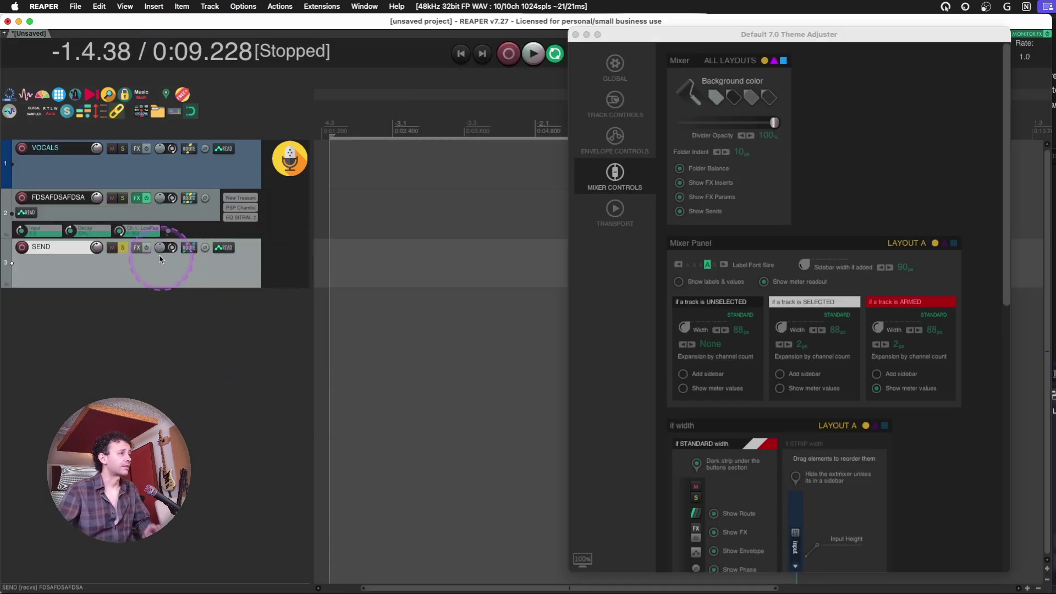
{"action": "left_click", "coordinate": [171, 184]}
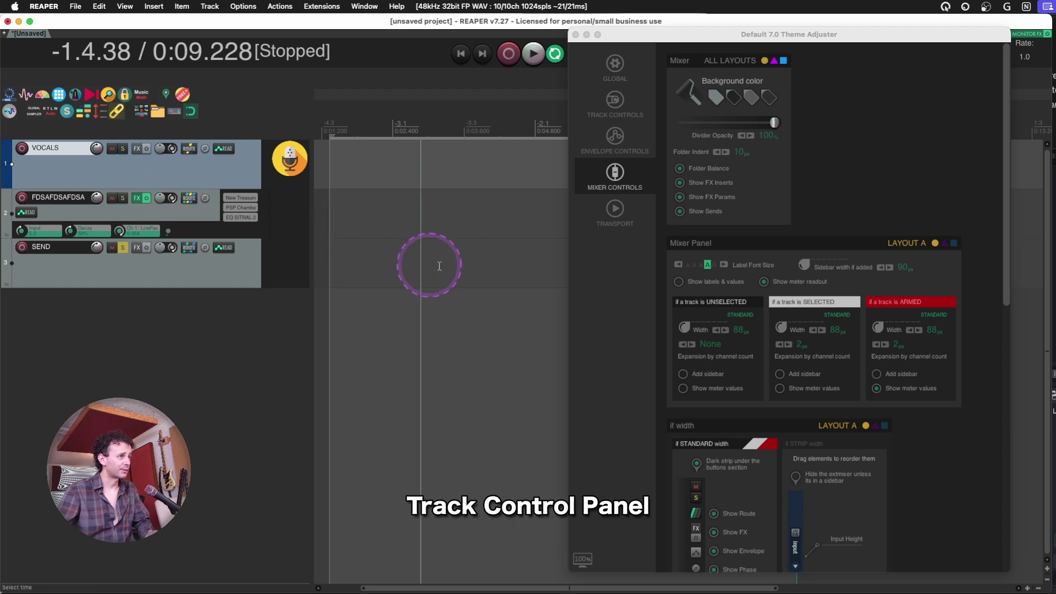
{"action": "left_click", "coordinate": [625, 108]}
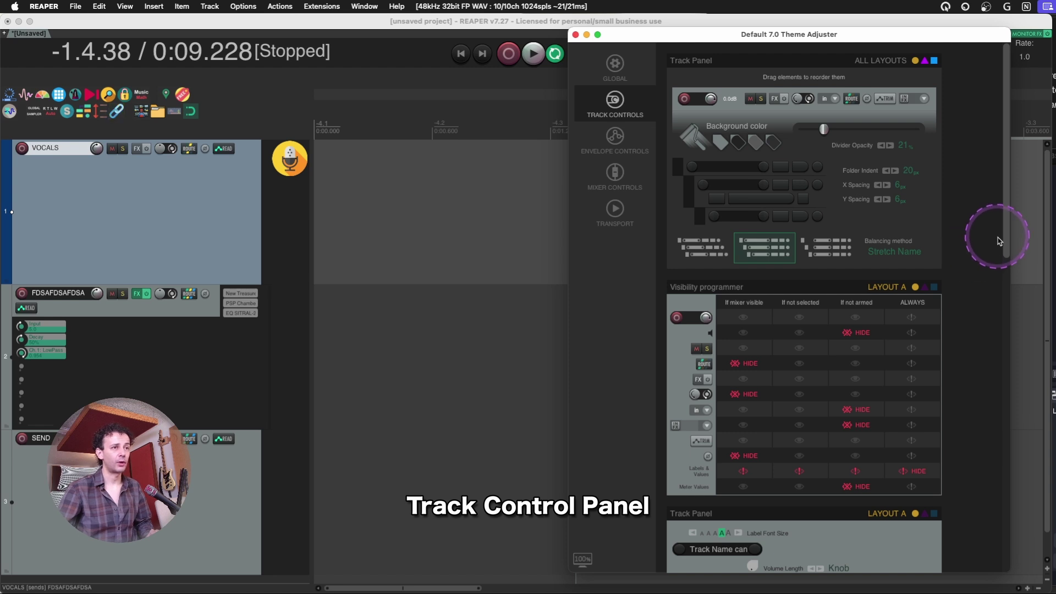
{"action": "left_click_drag", "start_coordinate": [1000, 236], "coordinate": [1023, 556]}
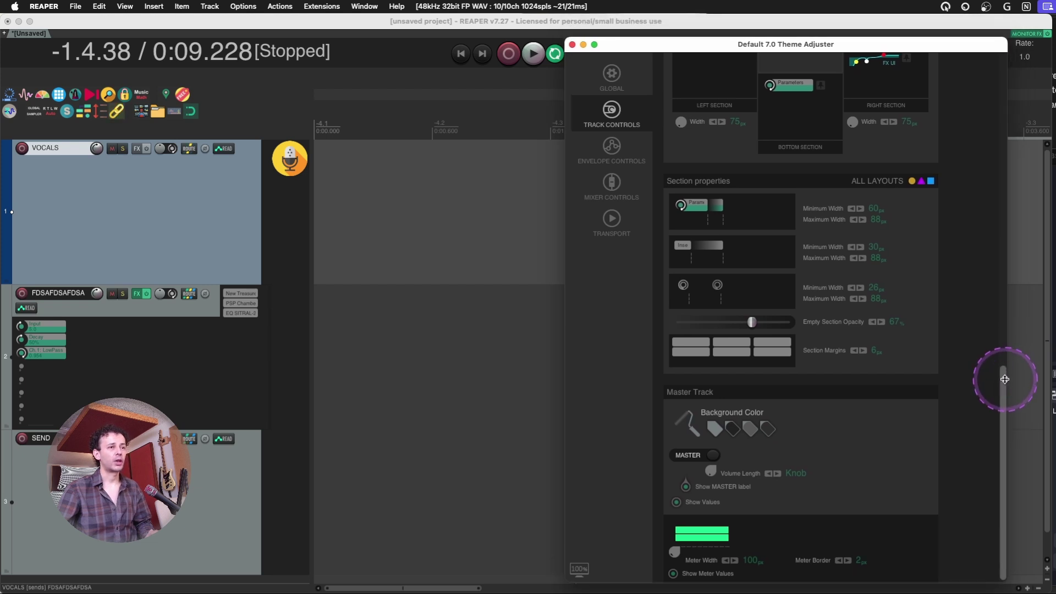
{"action": "left_click_drag", "start_coordinate": [1006, 378], "coordinate": [1006, 236]}
- Add ReaEQ to the FDSAFDSAFDSA track and embed its interface in the track control panel
{"action": "double_click", "coordinate": [246, 337]}
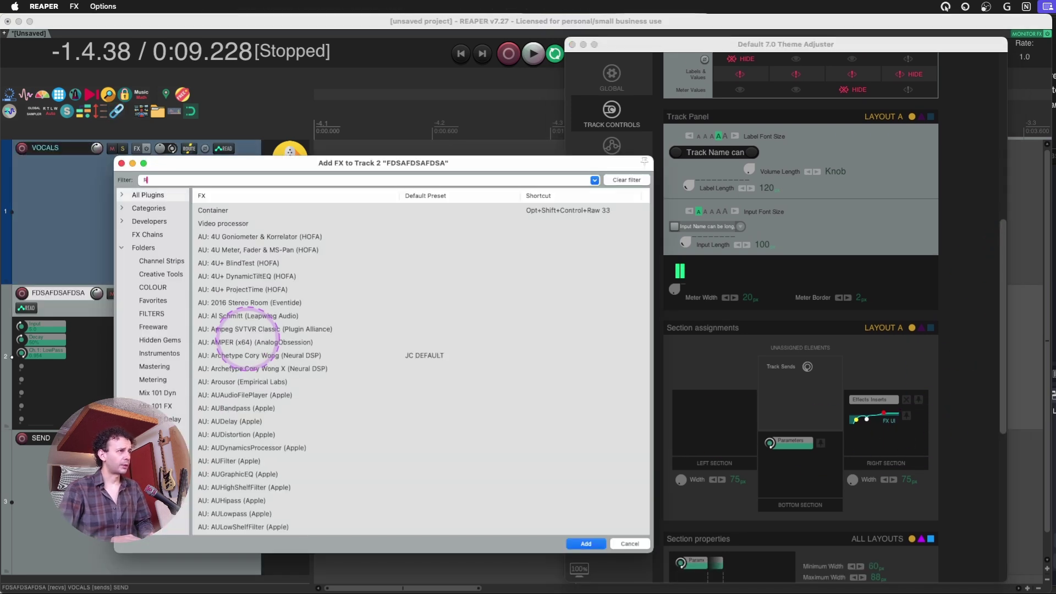
{"action": "key", "text": "Return"}
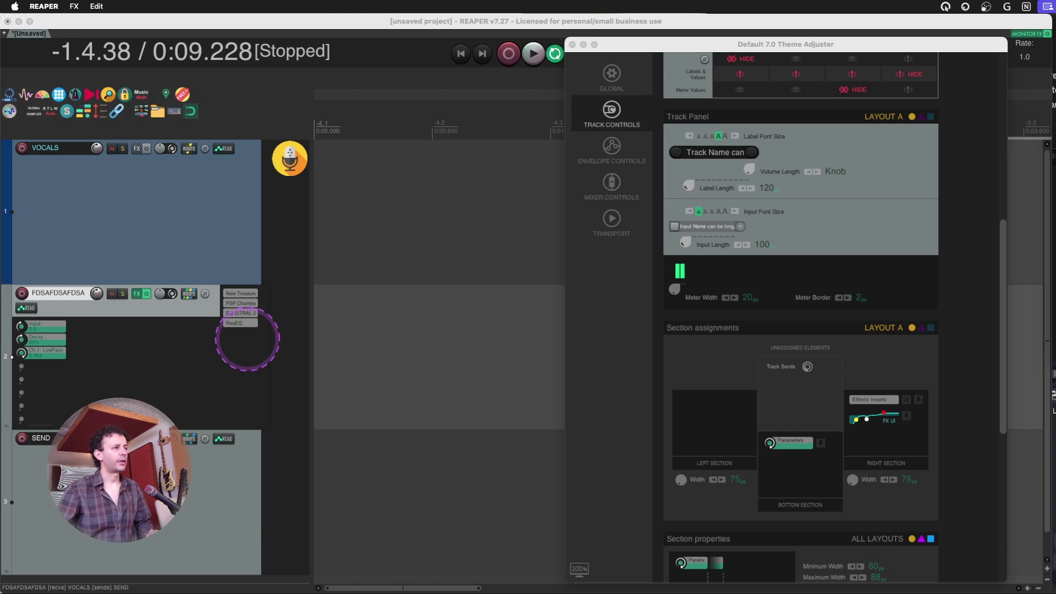
{"action": "right_click", "coordinate": [249, 330]}
{"action": "left_click", "coordinate": [388, 478]}
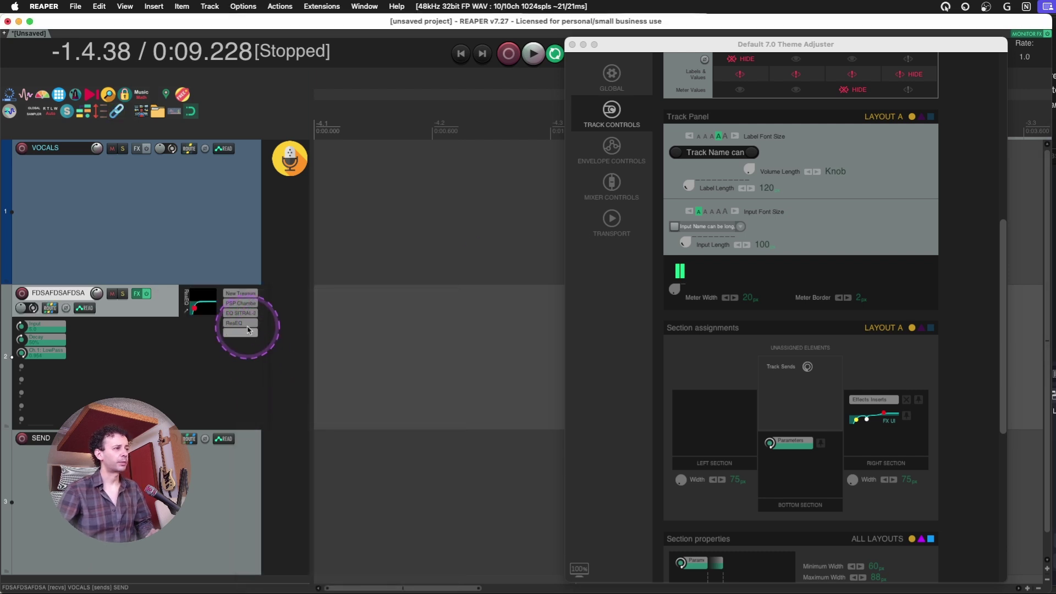
- Move the FX UI element to the left section and back to the right section, and set the right section's width to 274 px
{"action": "left_click", "coordinate": [957, 384]}
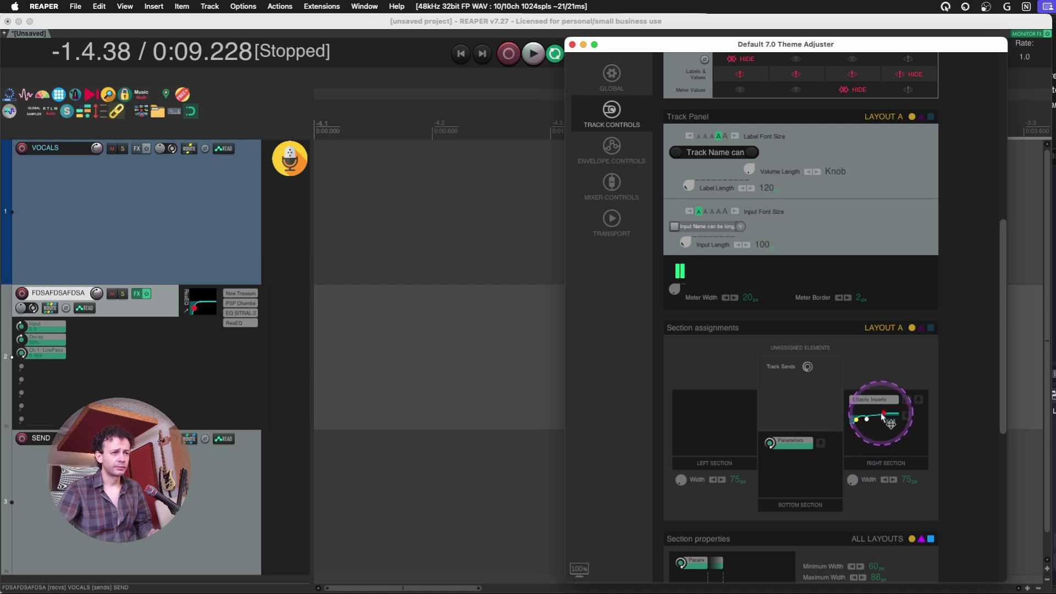
{"action": "left_click_drag", "start_coordinate": [877, 412], "coordinate": [729, 419]}
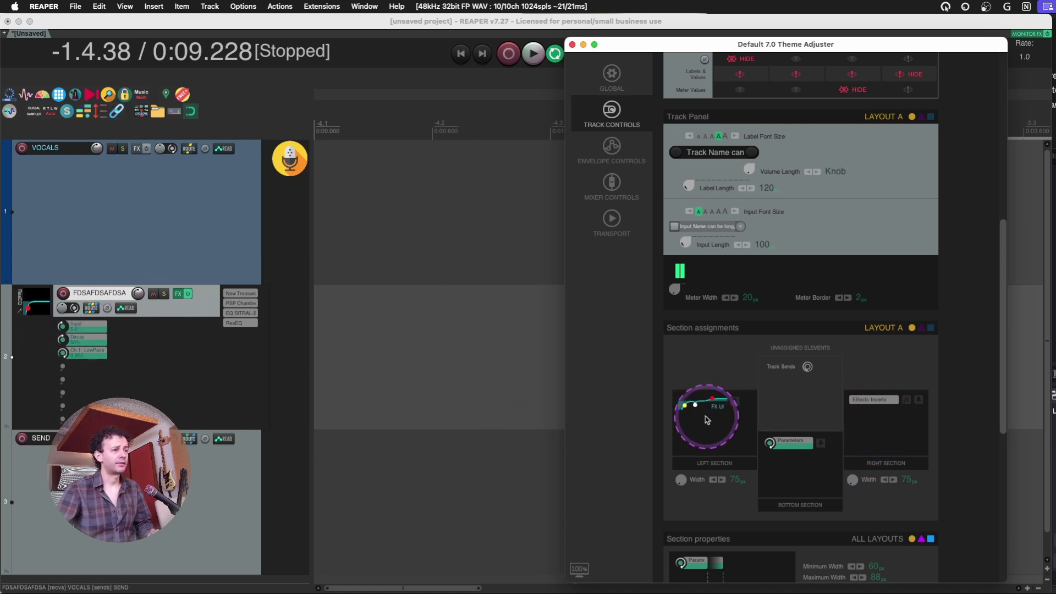
{"action": "left_click_drag", "start_coordinate": [694, 409], "coordinate": [675, 420]}
{"action": "left_click_drag", "start_coordinate": [700, 415], "coordinate": [876, 395]}
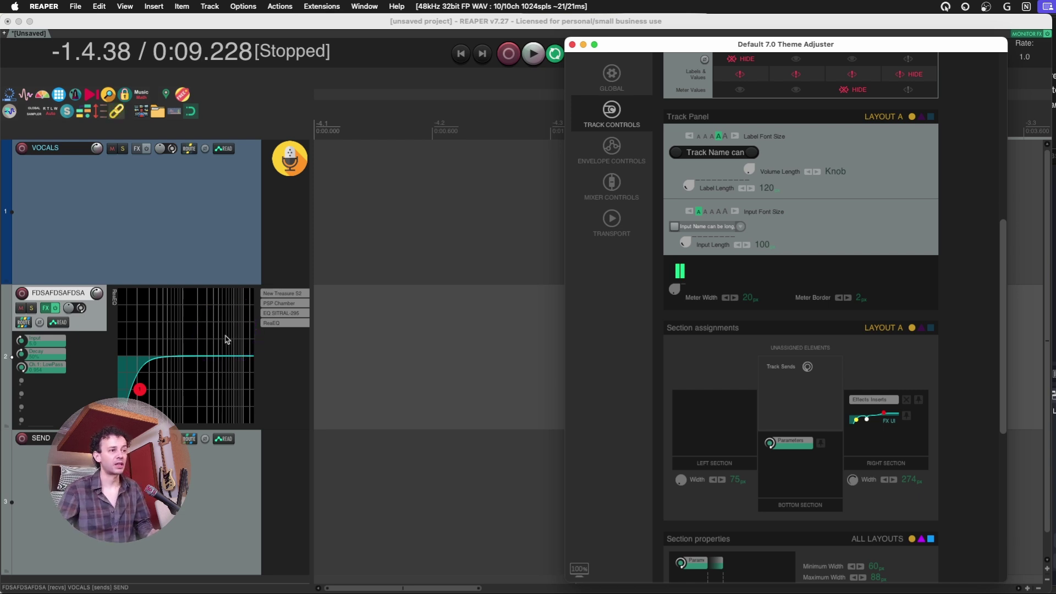
- Examine the section properties, master track options and Visibility programmer in the Track Controls settings
{"action": "scroll", "coordinate": [950, 441], "scroll_direction": "down", "scroll_amount": 5}
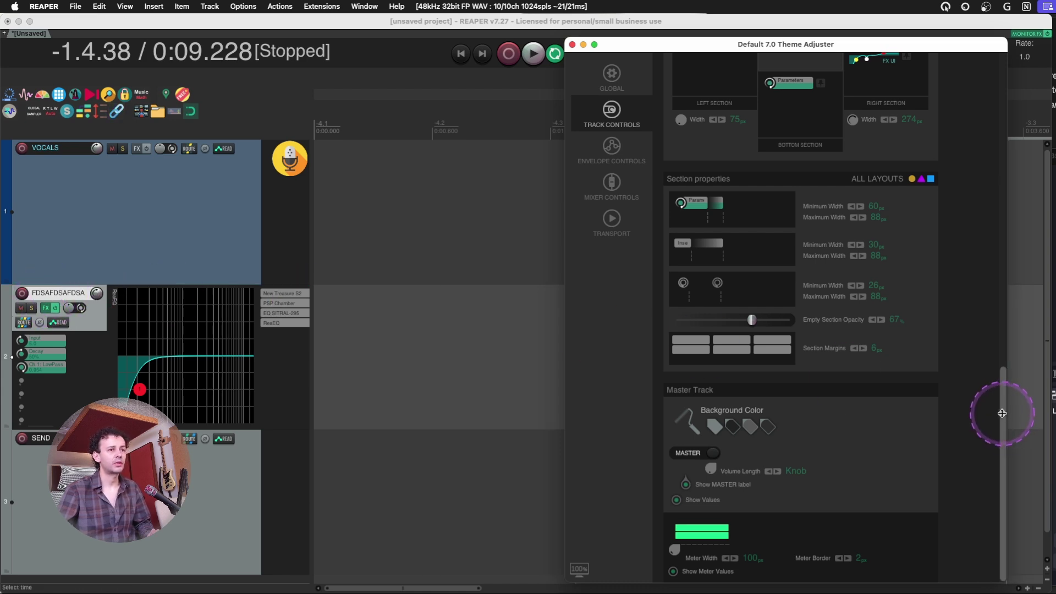
{"action": "left_click_drag", "start_coordinate": [1002, 413], "coordinate": [1010, 189]}
{"action": "left_click_drag", "start_coordinate": [323, 200], "coordinate": [254, 212]}
{"action": "left_click_drag", "start_coordinate": [1002, 264], "coordinate": [1005, 223]}
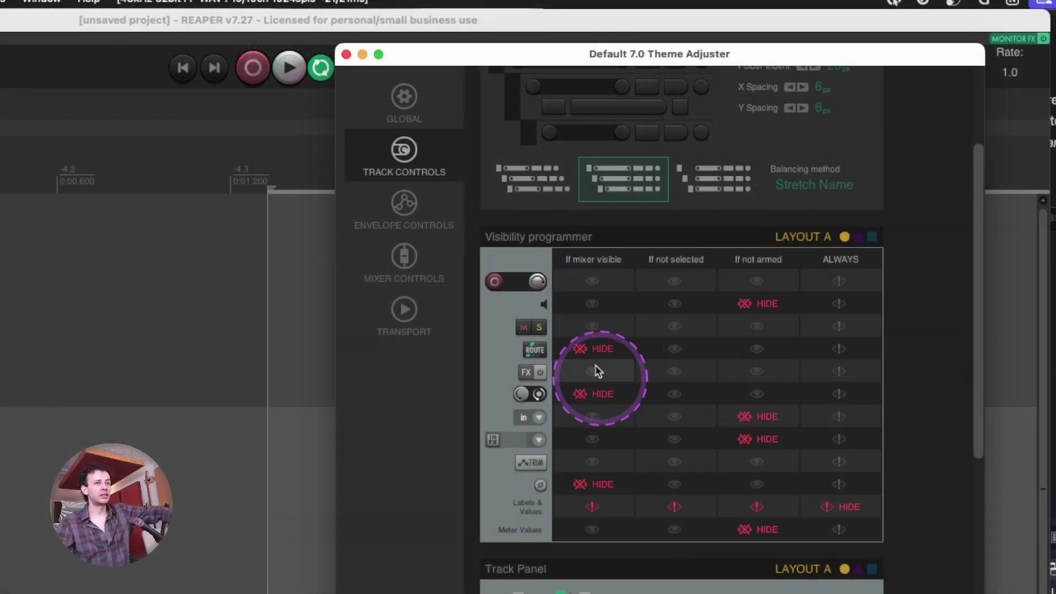